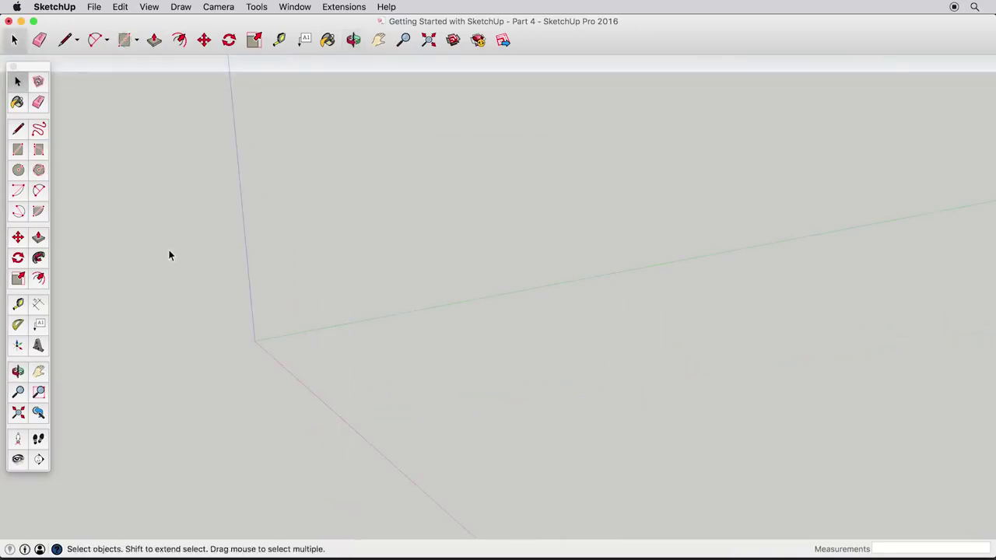
Step: Draw a 14" by 48" rectangle on the ground plane starting at the origin
{"action": "left_click", "coordinate": [18, 149]}
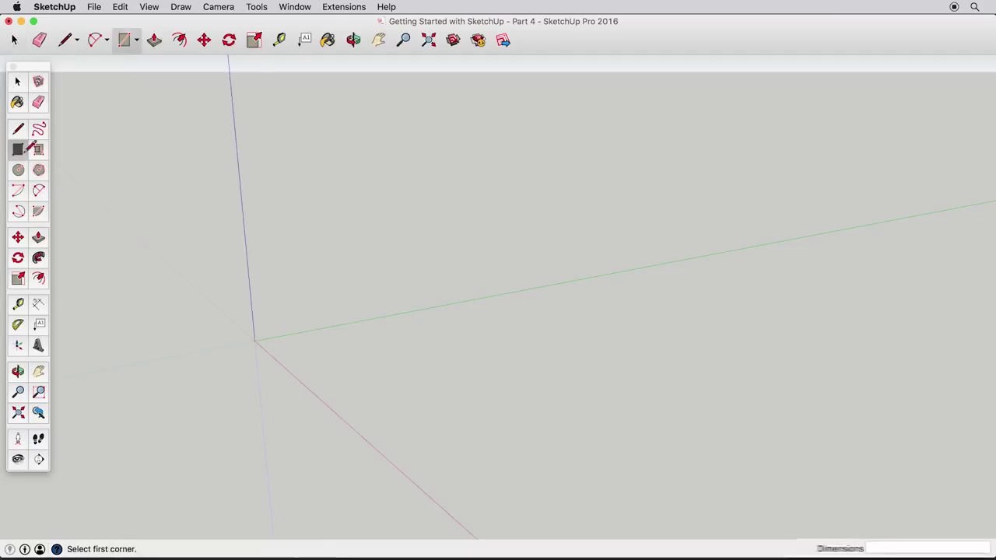
{"action": "left_click", "coordinate": [255, 340]}
{"action": "type", "text": "14"}
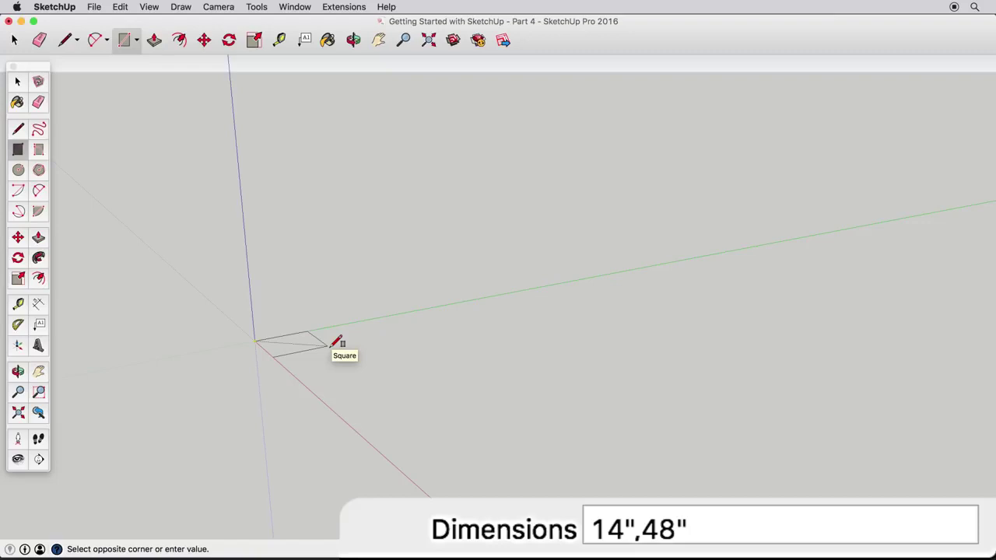
{"action": "type", "text": "\",48\""}
{"action": "key", "text": "Return"}
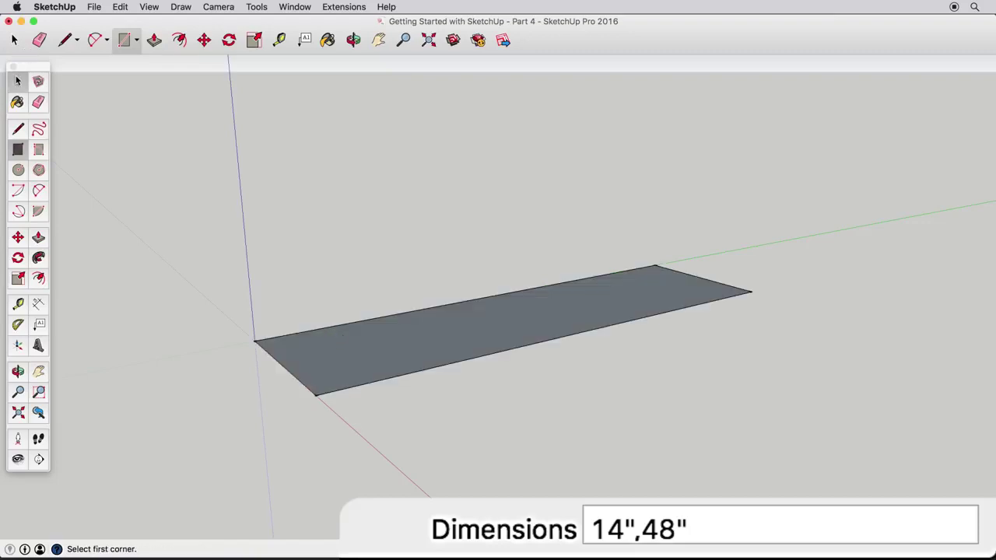
{"action": "key", "text": "space"}
Step: Push/Pull the rectangle up 1" to form the board
{"action": "left_click", "coordinate": [39, 238]}
{"action": "left_click", "coordinate": [337, 355]}
{"action": "type", "text": "1"}
{"action": "key", "text": "Return"}
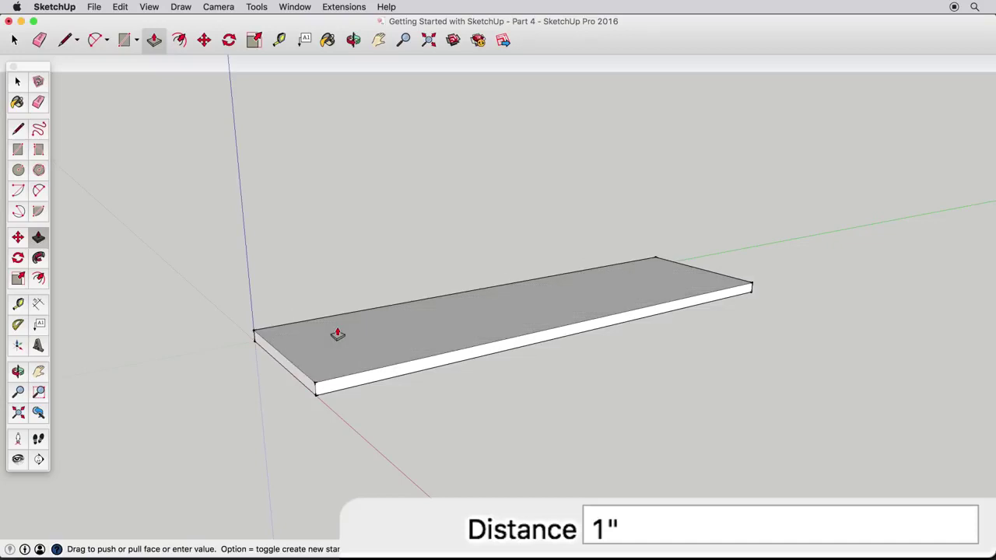
{"action": "left_click", "coordinate": [18, 81]}
Step: Draw a diagonal line about 11/16" long across the board's lower corner, from the vertical edge's midpoint to the bottom edge
{"action": "middle_click_drag", "start_coordinate": [332, 324], "coordinate": [380, 375]}
{"action": "scroll", "coordinate": [358, 368], "scroll_direction": "up", "scroll_amount": 5}
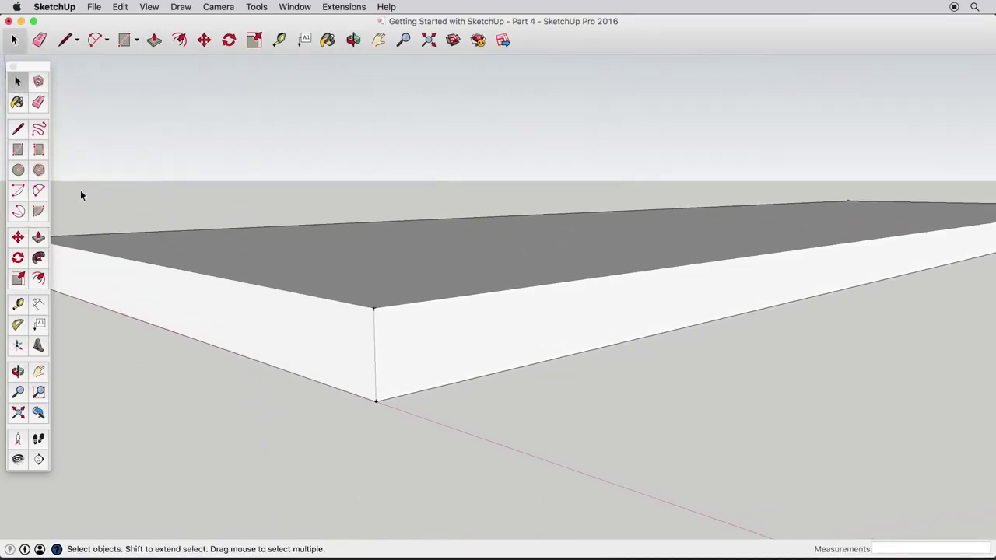
{"action": "left_click", "coordinate": [14, 128]}
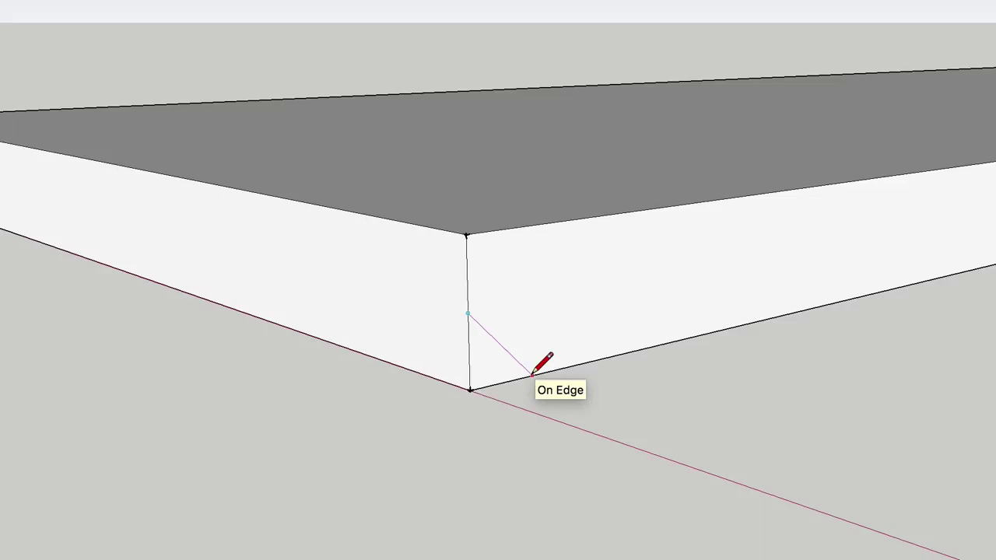
{"action": "left_click", "coordinate": [532, 374]}
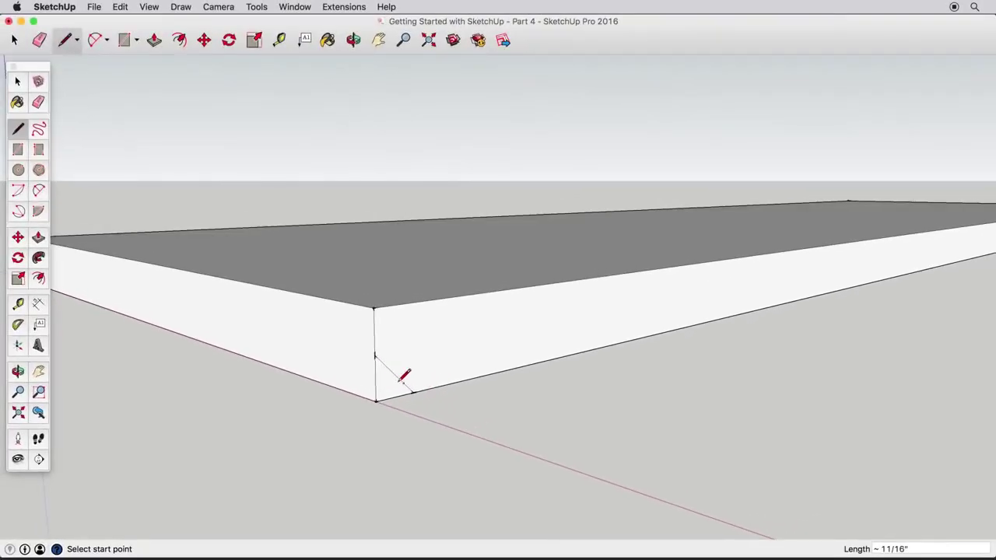
Step: Try to sweep the small corner triangle along the board's underside edges with Follow Me
{"action": "middle_click_drag", "start_coordinate": [397, 381], "coordinate": [472, 233]}
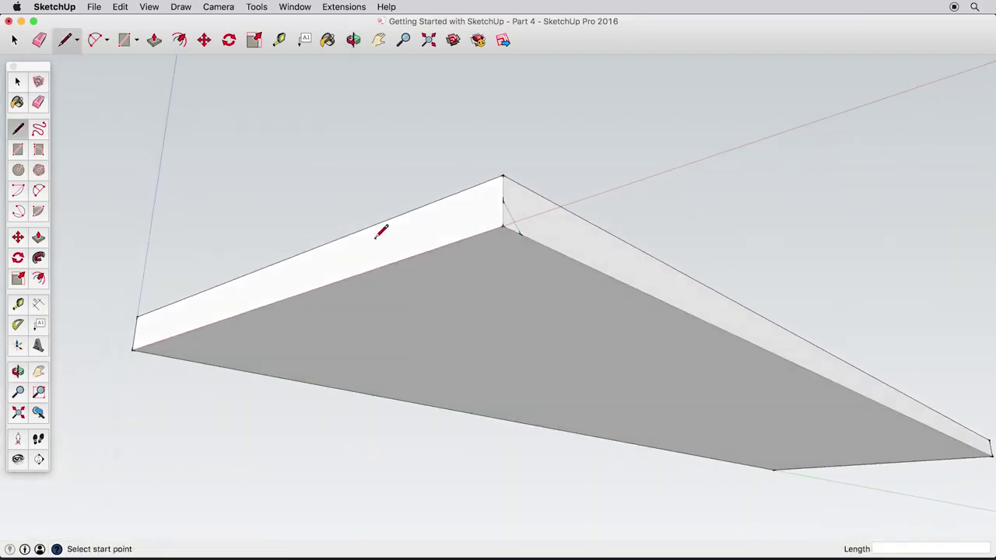
{"action": "left_click", "coordinate": [39, 260]}
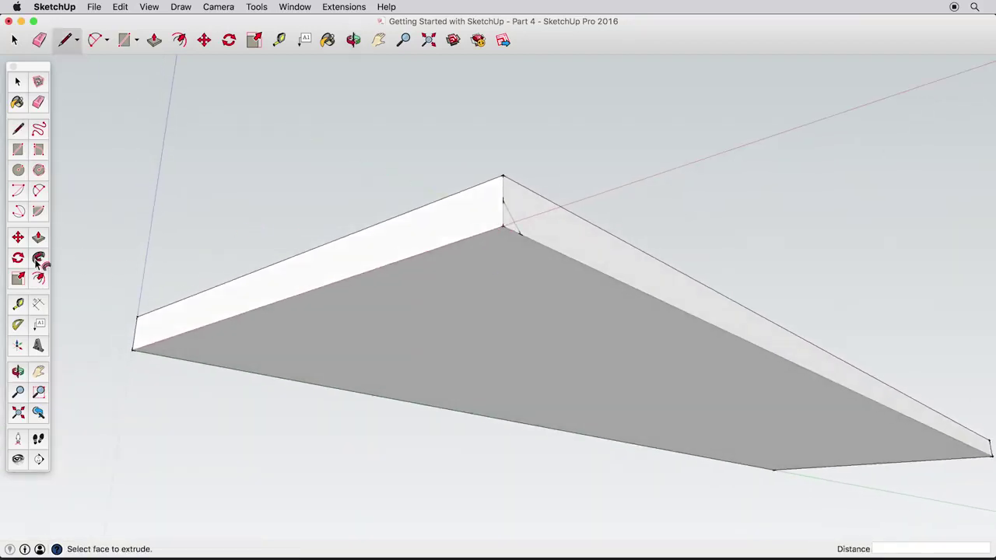
{"action": "left_click_drag", "start_coordinate": [512, 227], "coordinate": [329, 391]}
{"action": "key", "text": "Escape"}
{"action": "left_click", "coordinate": [17, 82]}
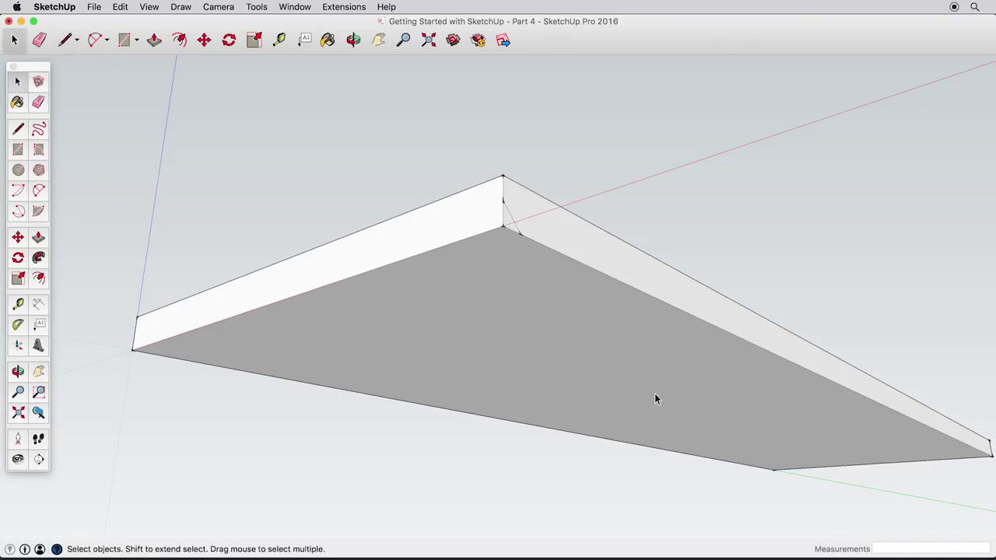
Step: Sweep the corner triangle around the whole perimeter of the underside with Follow Me to bevel the lower edges
{"action": "middle_click_drag", "start_coordinate": [647, 400], "coordinate": [532, 361]}
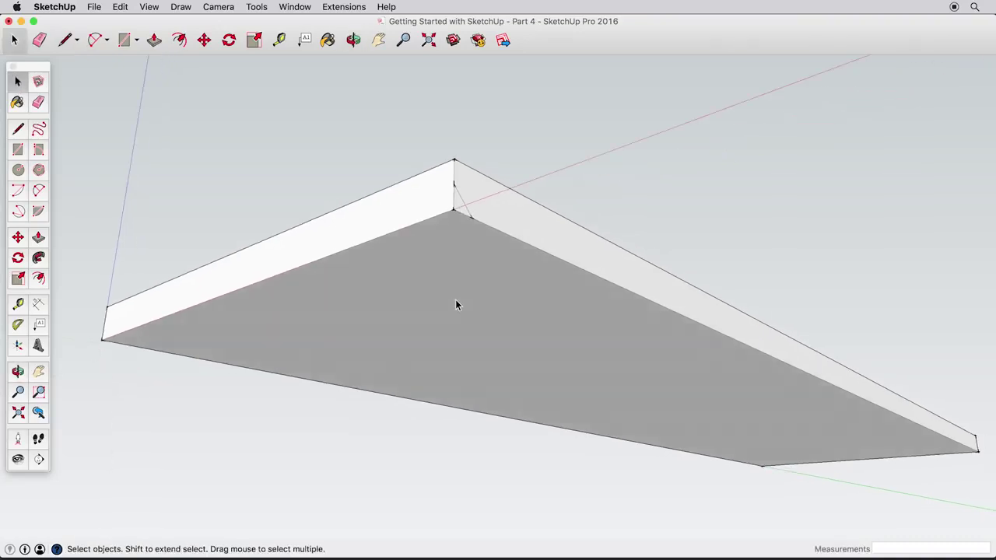
{"action": "key", "text": "p"}
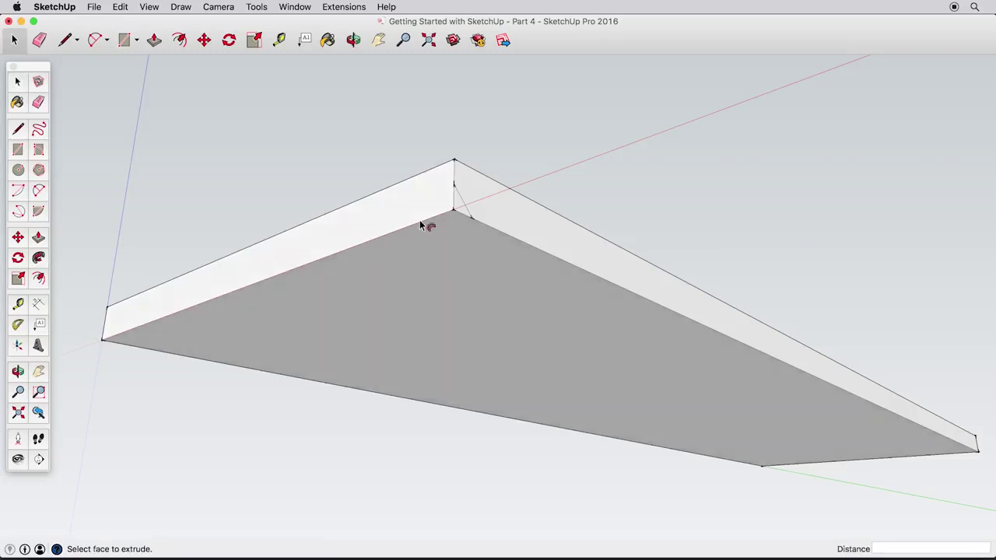
{"action": "middle_click_drag", "start_coordinate": [437, 241], "coordinate": [432, 361]}
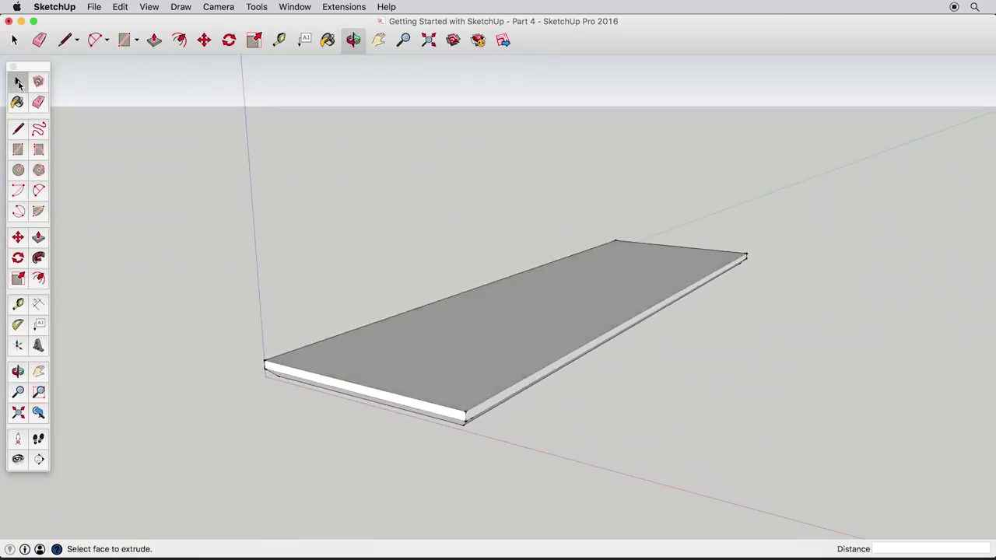
Step: Select the entire board and move it straight up 37" along the blue axis
{"action": "left_click", "coordinate": [18, 81]}
{"action": "triple_click", "coordinate": [470, 383]}
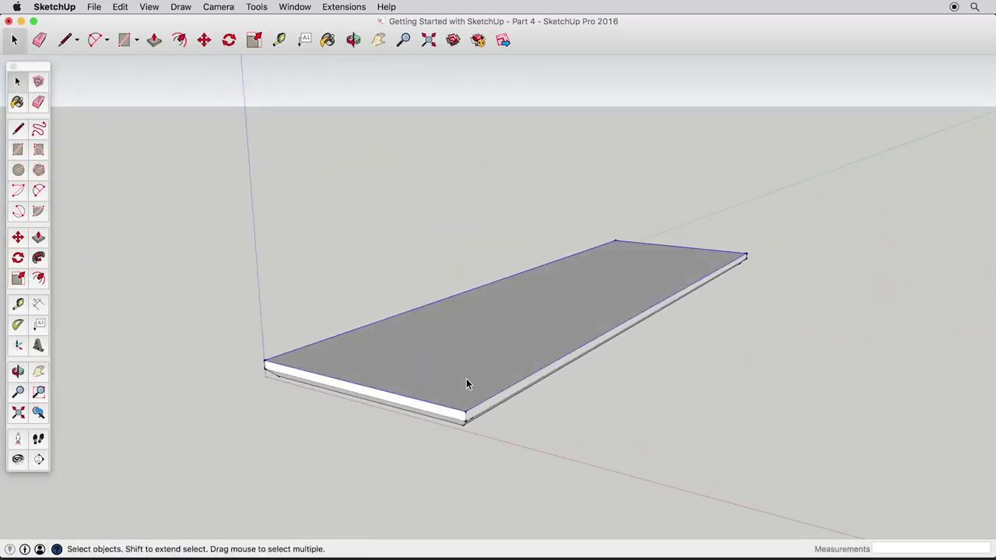
{"action": "middle_click_drag", "start_coordinate": [470, 386], "coordinate": [420, 376]}
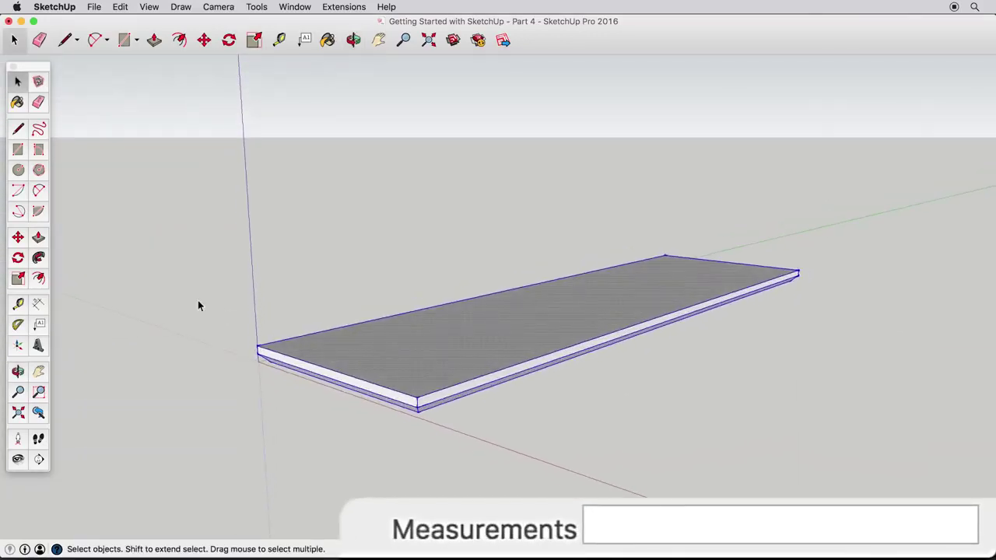
{"action": "left_click", "coordinate": [18, 238]}
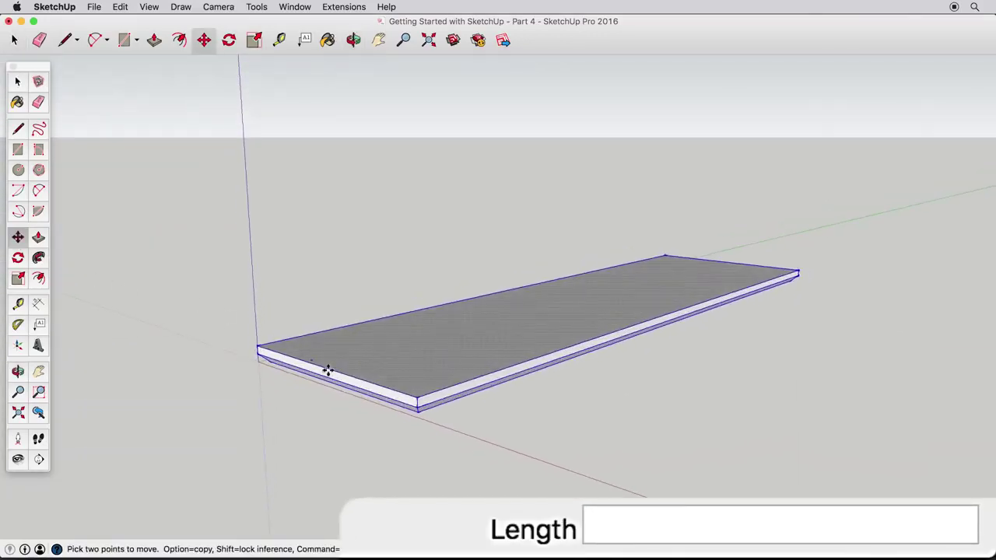
{"action": "left_click", "coordinate": [418, 400]}
{"action": "type", "text": "3"}
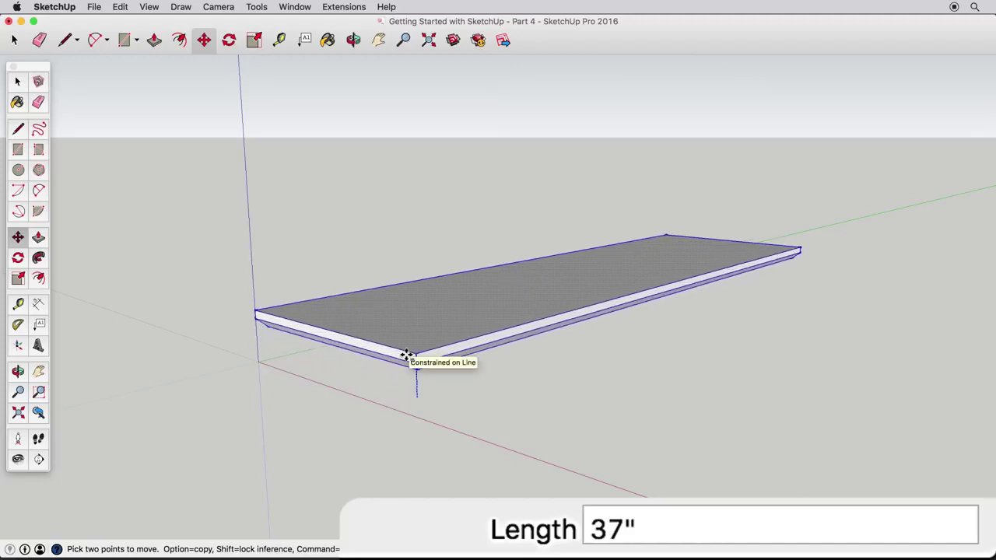
{"action": "type", "text": "7\""}
{"action": "key", "text": "Return"}
Step: Draw a rectangle about 2 1/8" by 1 5/16" on the board's underside, starting at its near corner
{"action": "middle_click_drag", "start_coordinate": [407, 356], "coordinate": [406, 266], "text": "shift"}
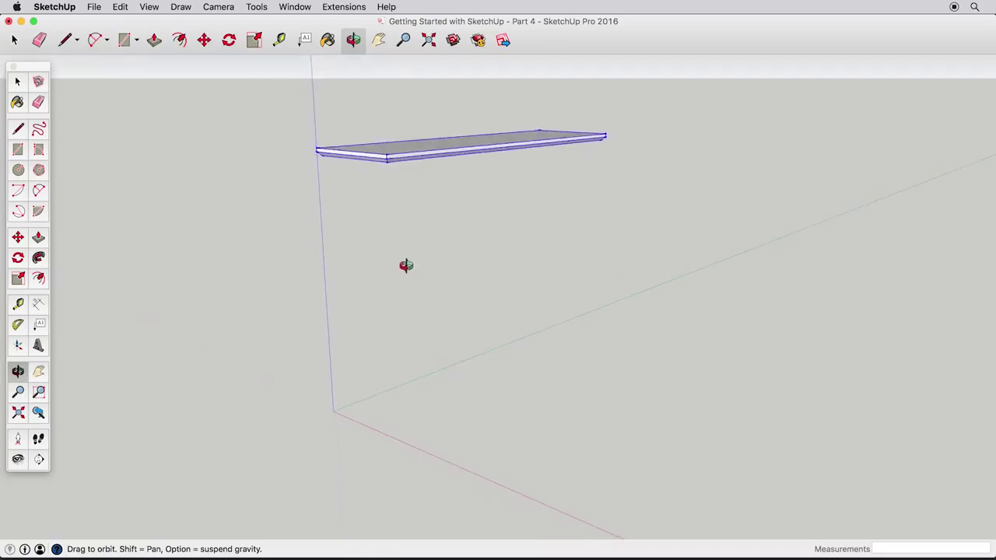
{"action": "scroll", "coordinate": [390, 156], "scroll_direction": "up", "scroll_amount": 3}
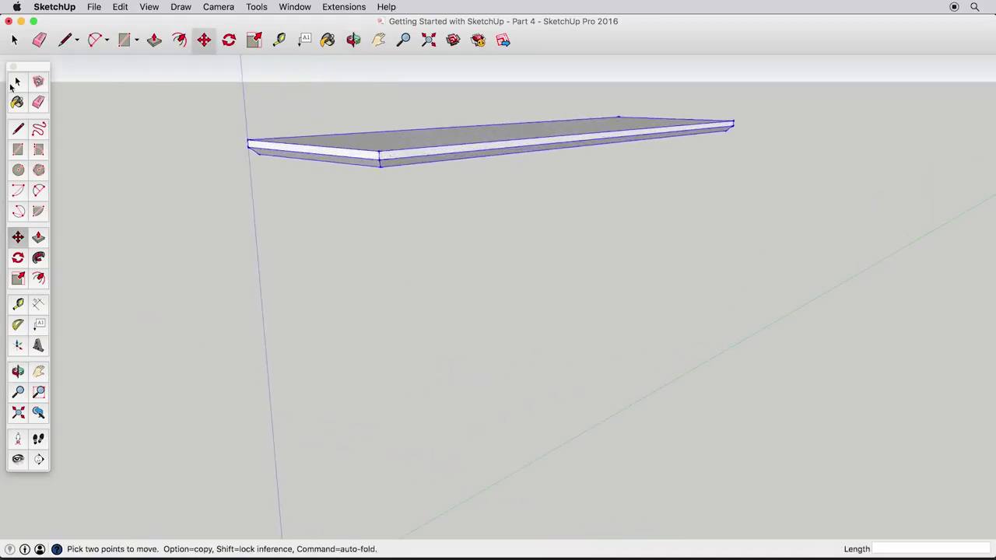
{"action": "left_click", "coordinate": [16, 83]}
{"action": "middle_click_drag", "start_coordinate": [429, 228], "coordinate": [456, 125]}
{"action": "middle_click_drag", "start_coordinate": [435, 187], "coordinate": [402, 189]}
{"action": "scroll", "coordinate": [407, 218], "scroll_direction": "up", "scroll_amount": 5}
{"action": "left_click", "coordinate": [19, 150]}
{"action": "left_click", "coordinate": [430, 130]}
{"action": "left_click", "coordinate": [450, 197]}
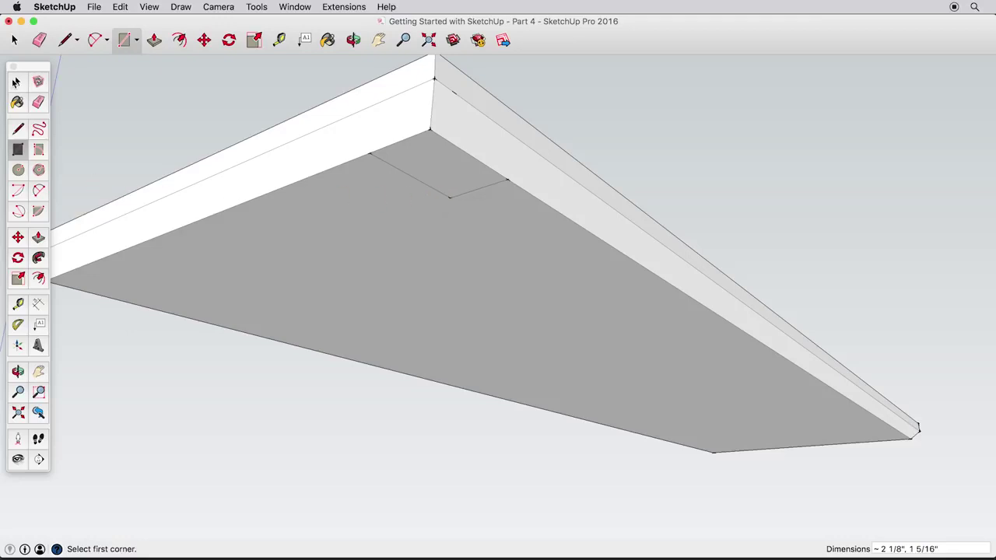
{"action": "key", "text": "space"}
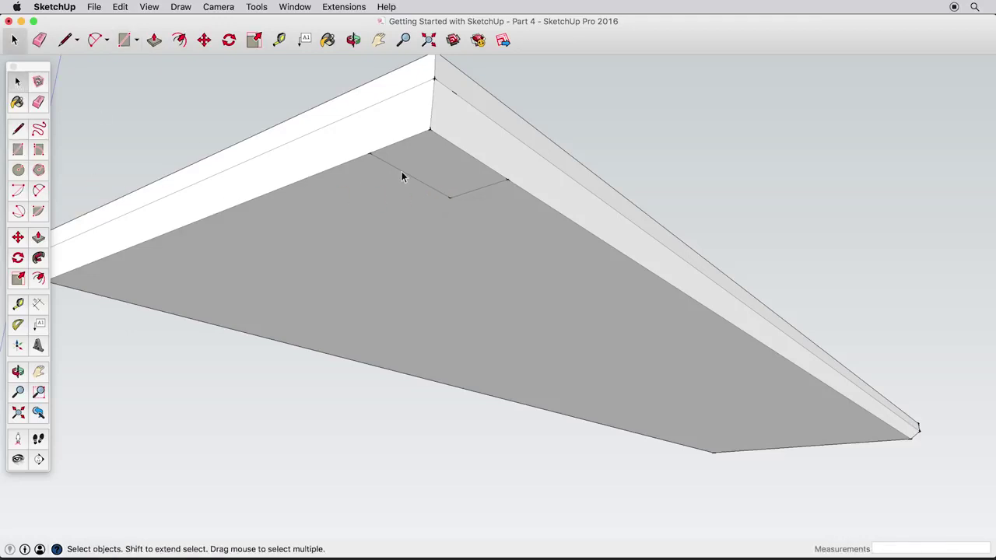
Step: Try to move the small corner rectangle about 3 3/4" inward on the underside, and undo both the move and the rectangle
{"action": "left_click", "coordinate": [18, 237]}
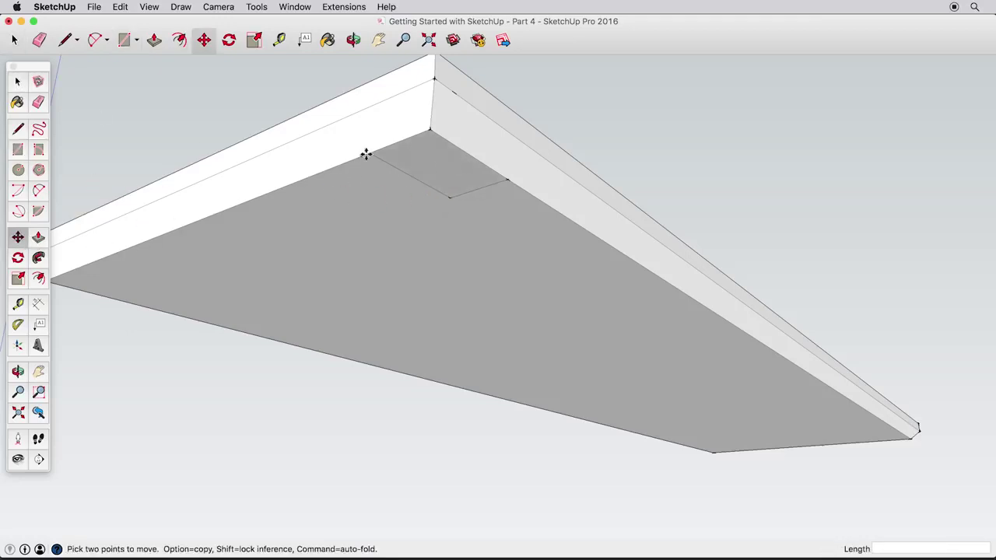
{"action": "left_click", "coordinate": [430, 132]}
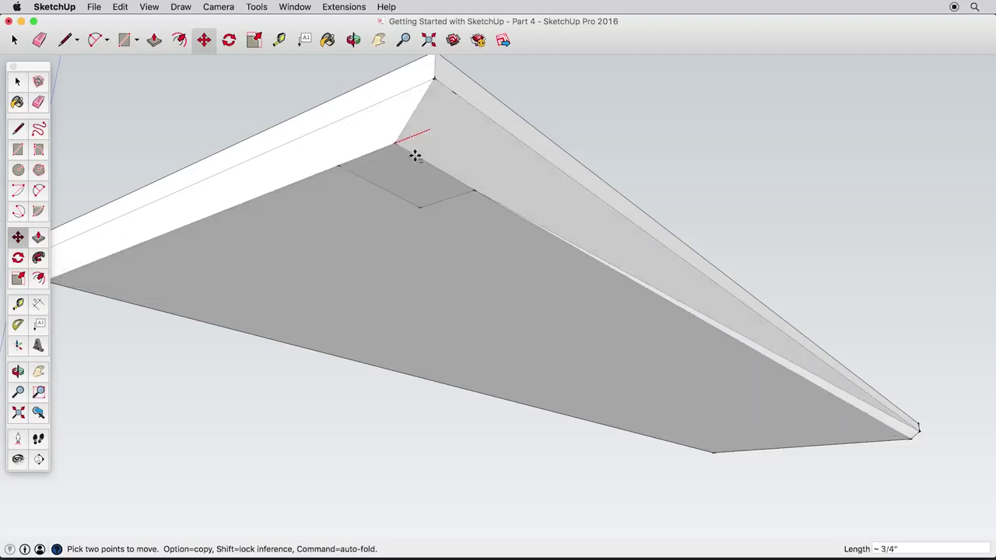
{"action": "key", "text": "Escape"}
{"action": "left_click", "coordinate": [429, 132]}
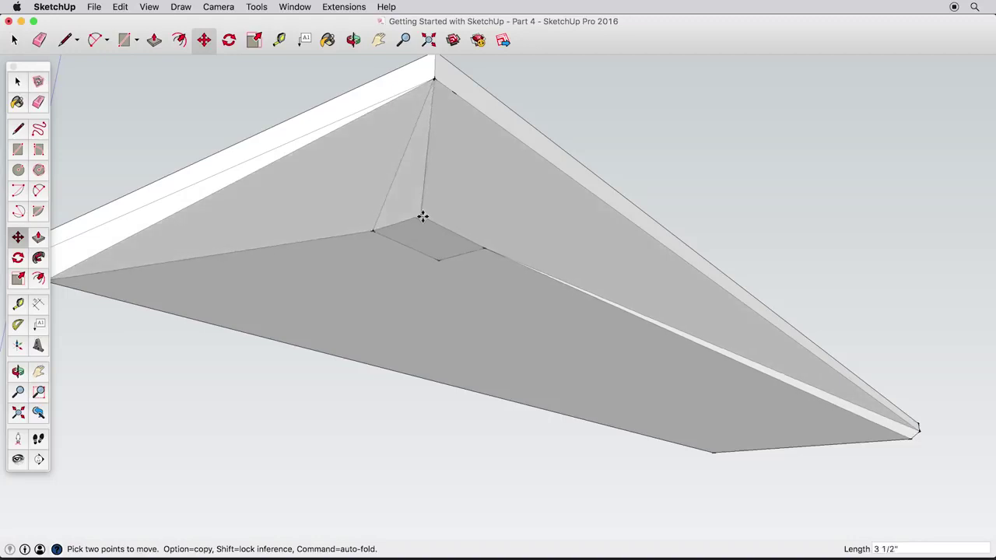
{"action": "left_click", "coordinate": [433, 222]}
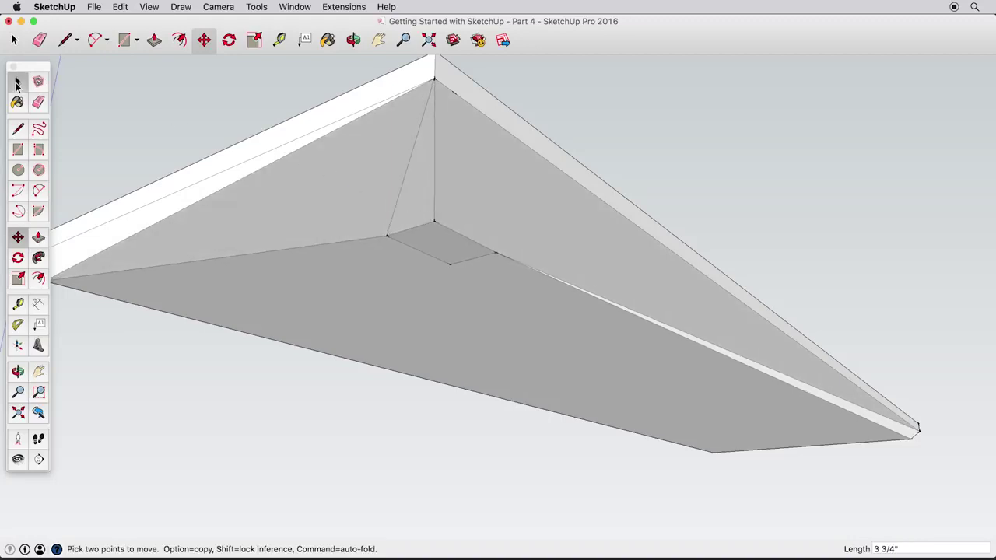
{"action": "left_click", "coordinate": [17, 82]}
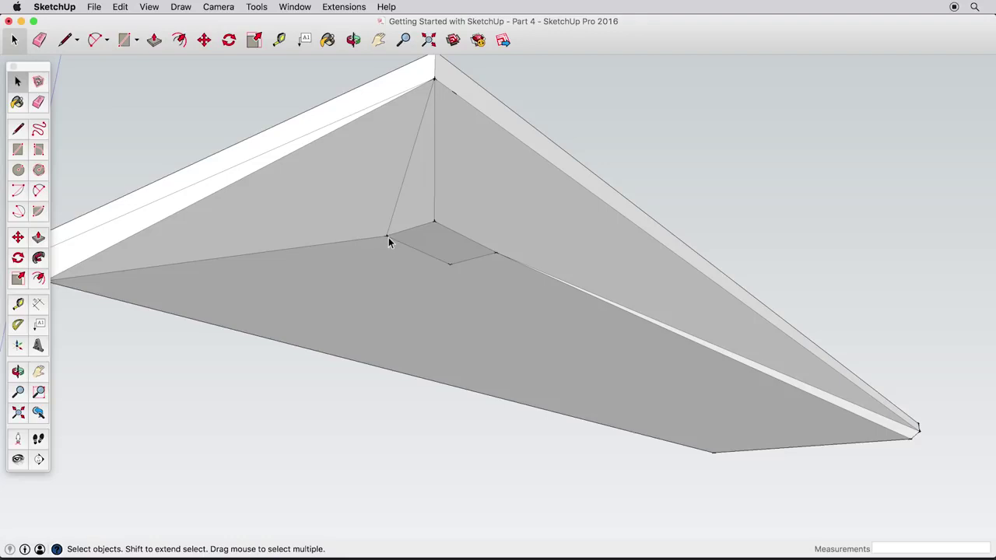
{"action": "key", "text": "super+z"}
{"action": "key", "text": "super+z"}
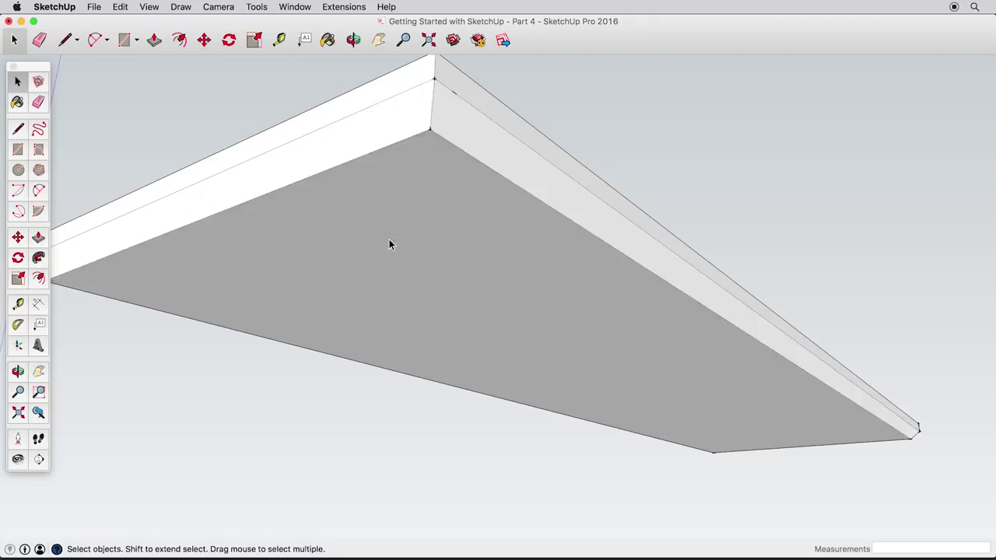
Step: Select all of the board's geometry, make it a group, and clear the selection
{"action": "triple_click", "coordinate": [364, 184]}
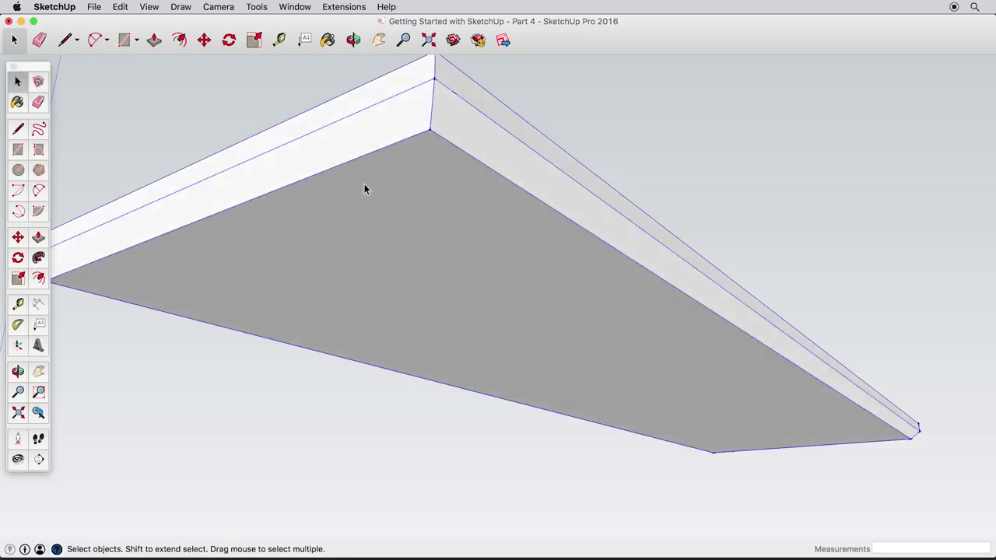
{"action": "right_click", "coordinate": [364, 189]}
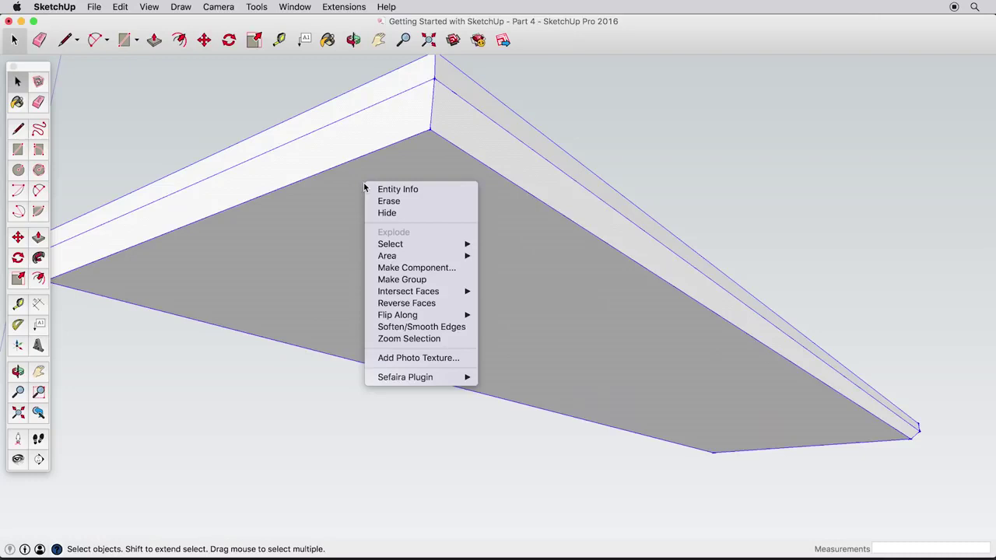
{"action": "left_click", "coordinate": [467, 279]}
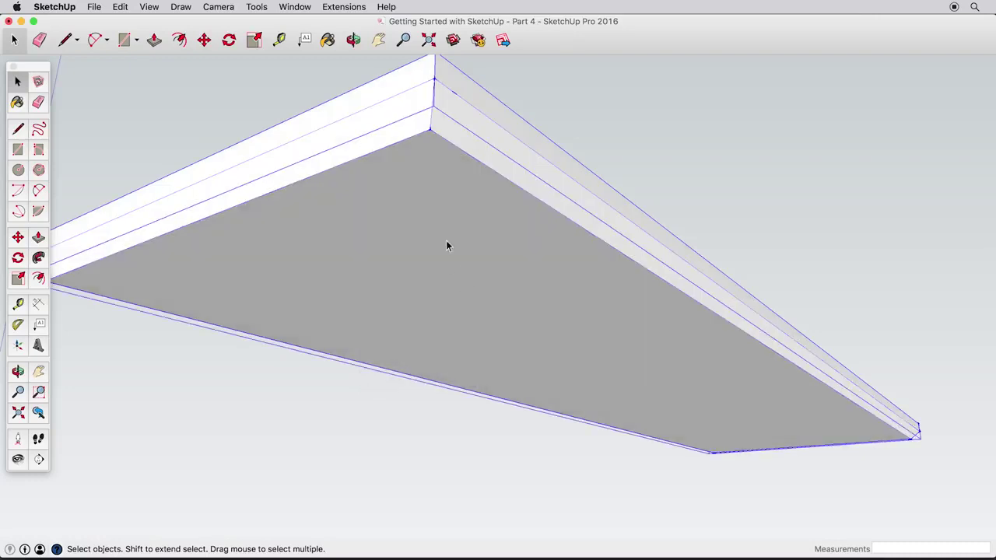
{"action": "key", "text": "o"}
{"action": "left_click_drag", "start_coordinate": [423, 149], "coordinate": [460, 148]}
{"action": "key", "text": "space"}
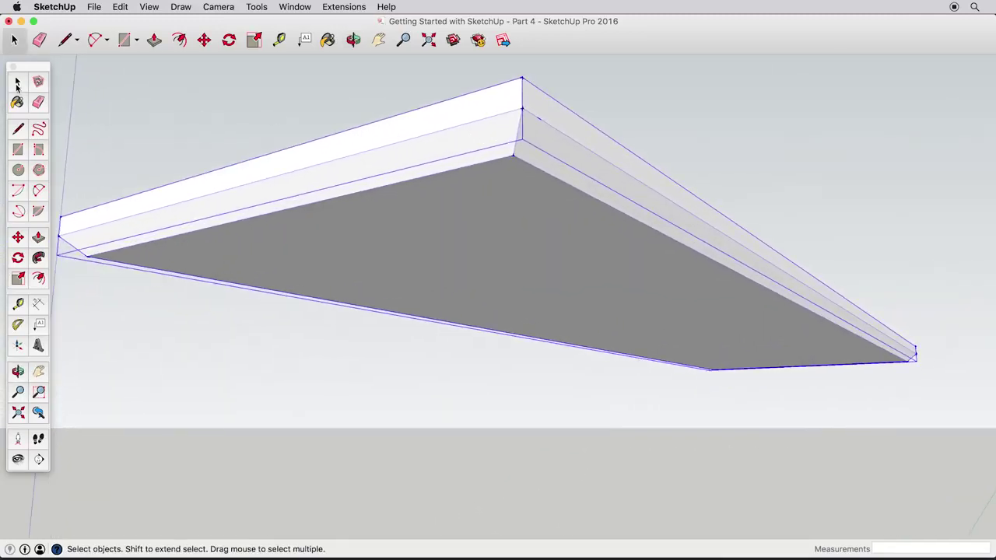
{"action": "left_click", "coordinate": [117, 152]}
Step: Draw a 1" by 2" rectangle on the grouped board's underside, starting at its near corner
{"action": "left_click", "coordinate": [17, 148]}
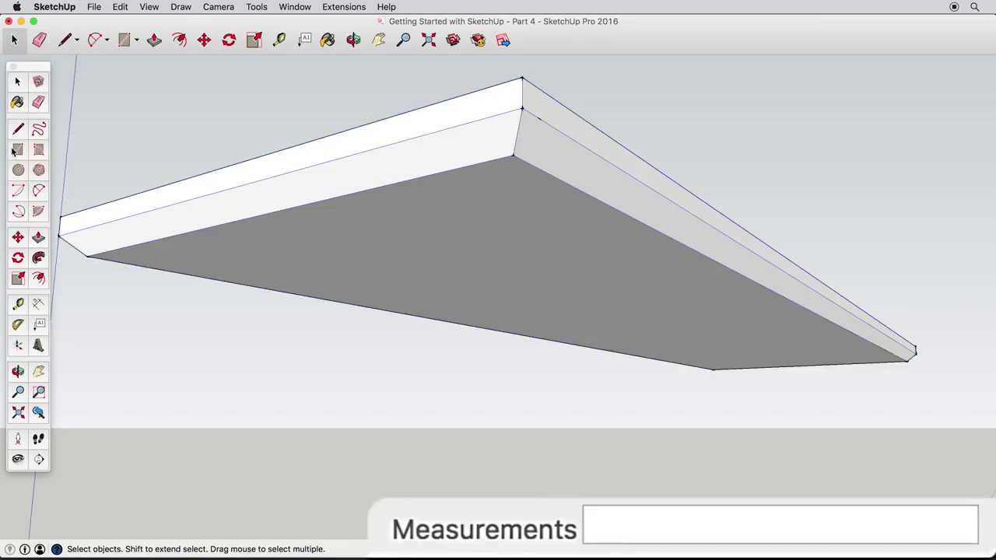
{"action": "middle_click_drag", "start_coordinate": [533, 171], "coordinate": [522, 113]}
{"action": "left_click", "coordinate": [507, 127]}
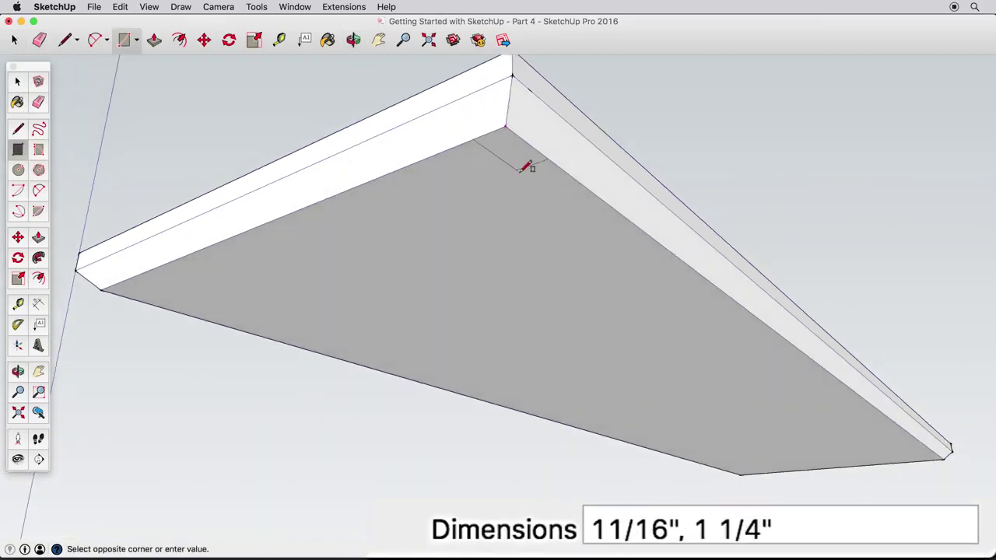
{"action": "type", "text": "1\""}
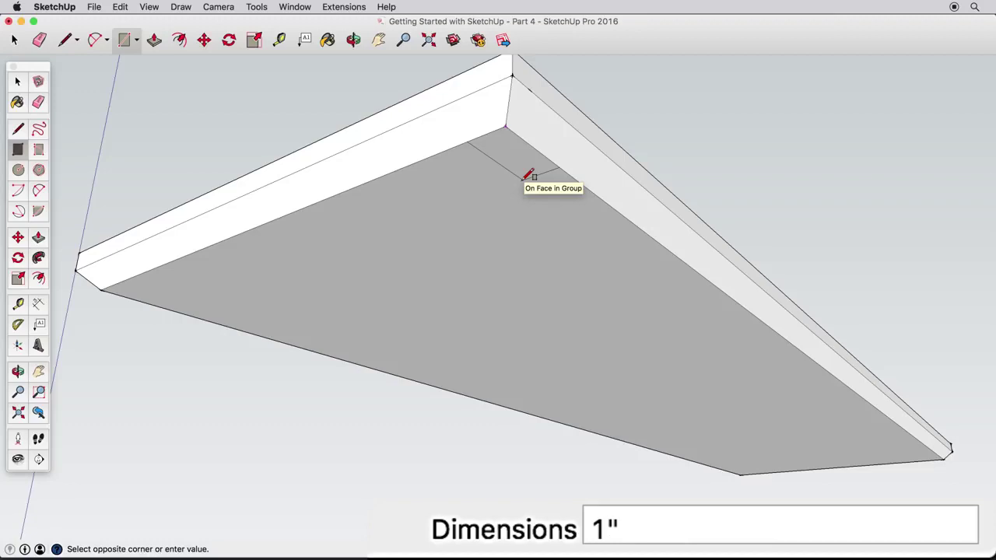
{"action": "key", "text": "Return"}
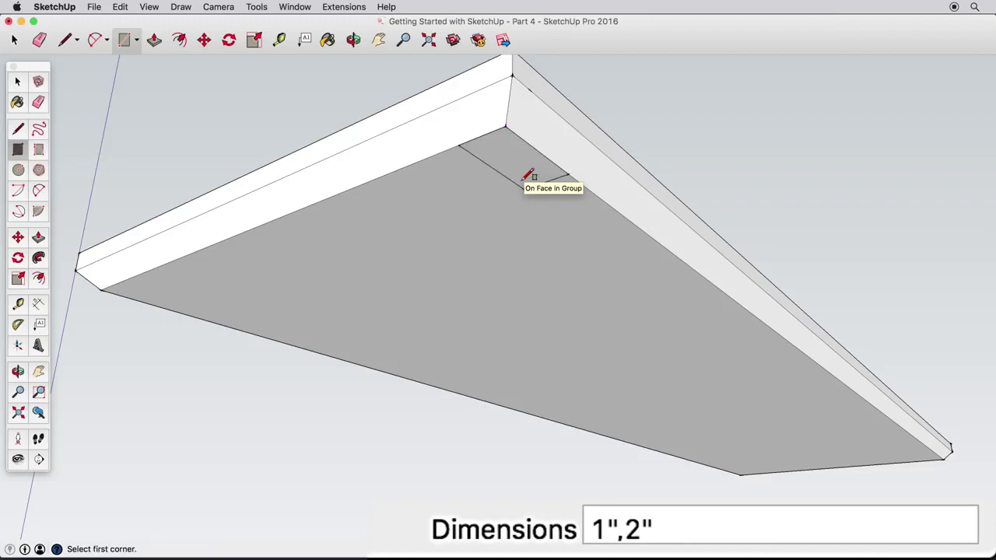
Step: Try to move the small leg rectangle inward from the tabletop's near underside corner
{"action": "left_click", "coordinate": [16, 84]}
{"action": "left_click", "coordinate": [17, 236]}
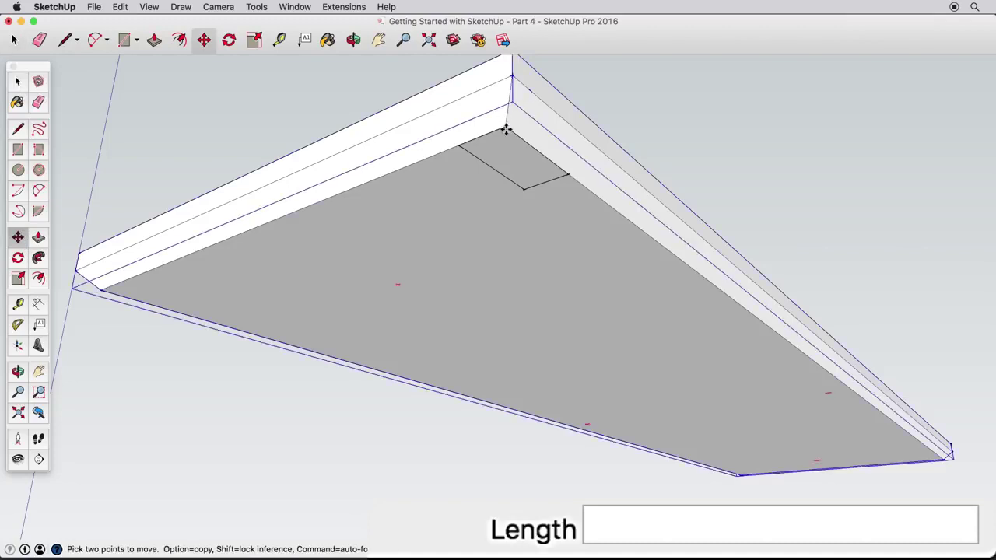
{"action": "key", "text": "space"}
{"action": "key", "text": "m"}
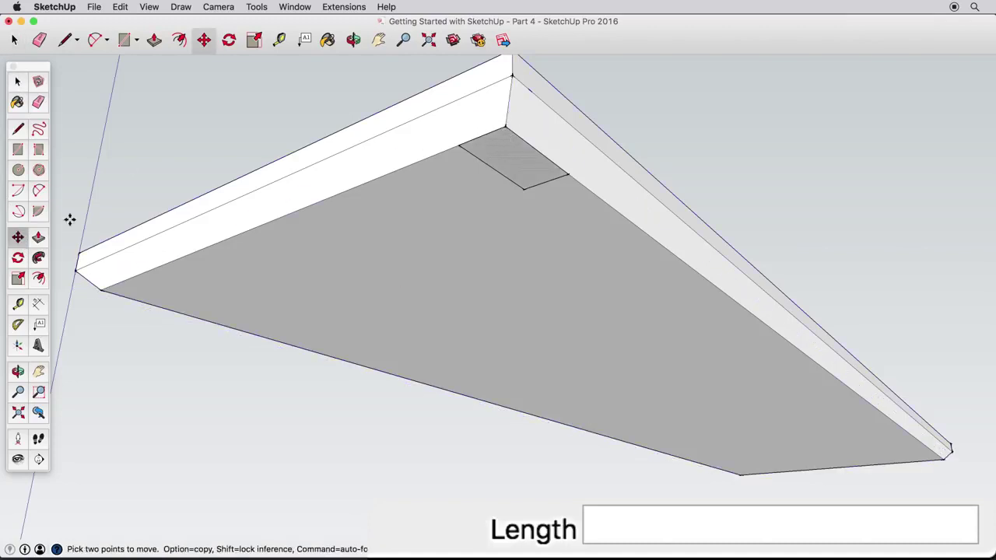
{"action": "left_click", "coordinate": [504, 131]}
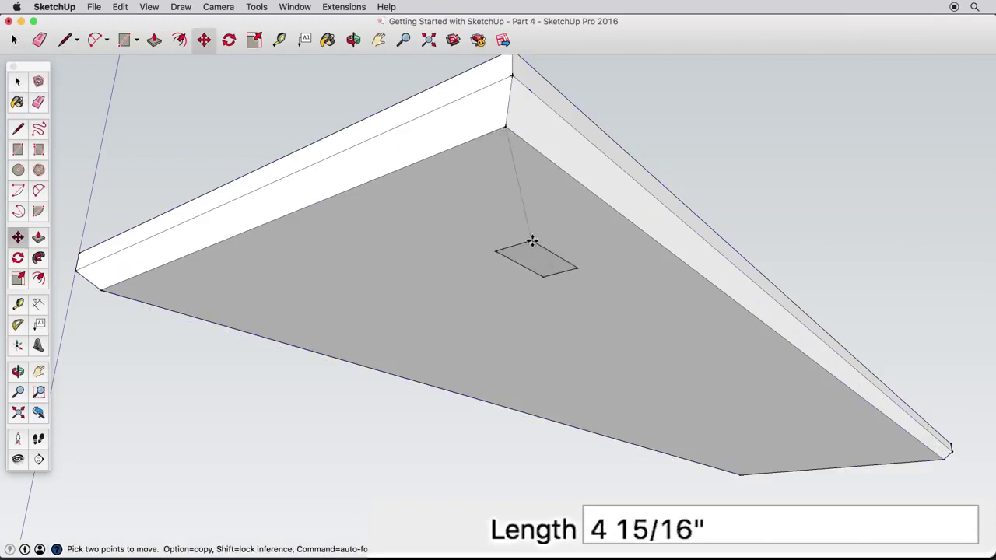
{"action": "left_click", "coordinate": [505, 128]}
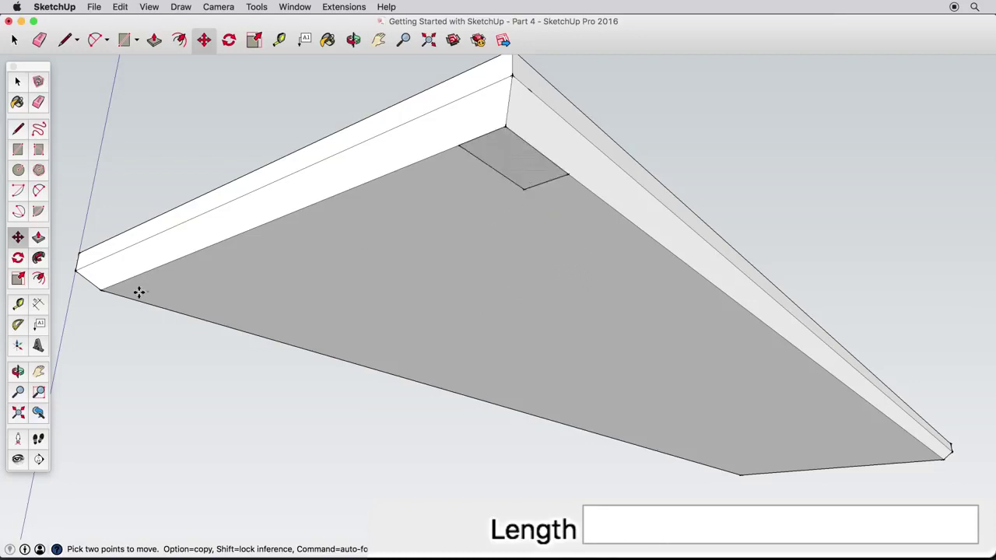
Step: Add two guide lines on the tabletop's underside, each offset 1" inward from one of the edges meeting at the near corner
{"action": "left_click", "coordinate": [16, 304]}
{"action": "left_click", "coordinate": [603, 188]}
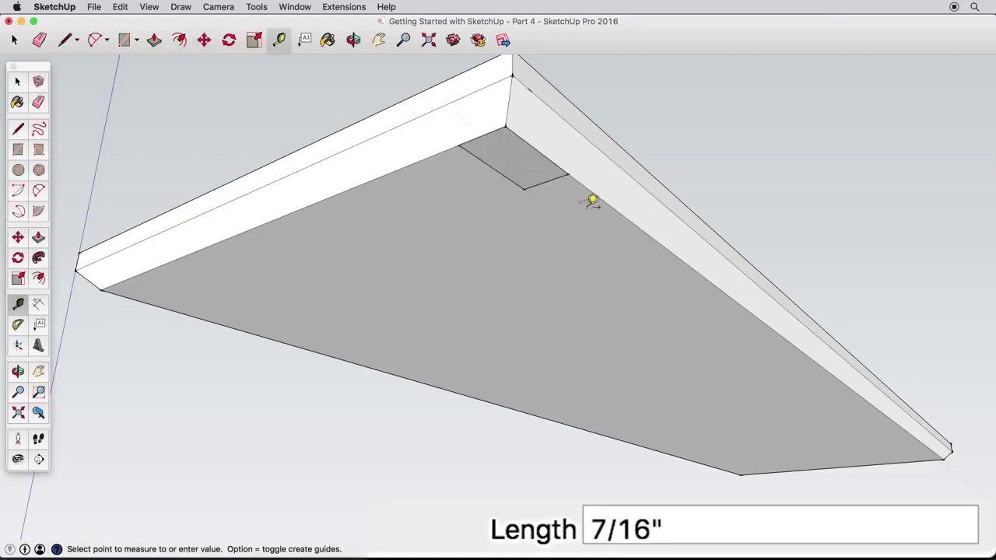
{"action": "type", "text": "1"}
{"action": "key", "text": "Return"}
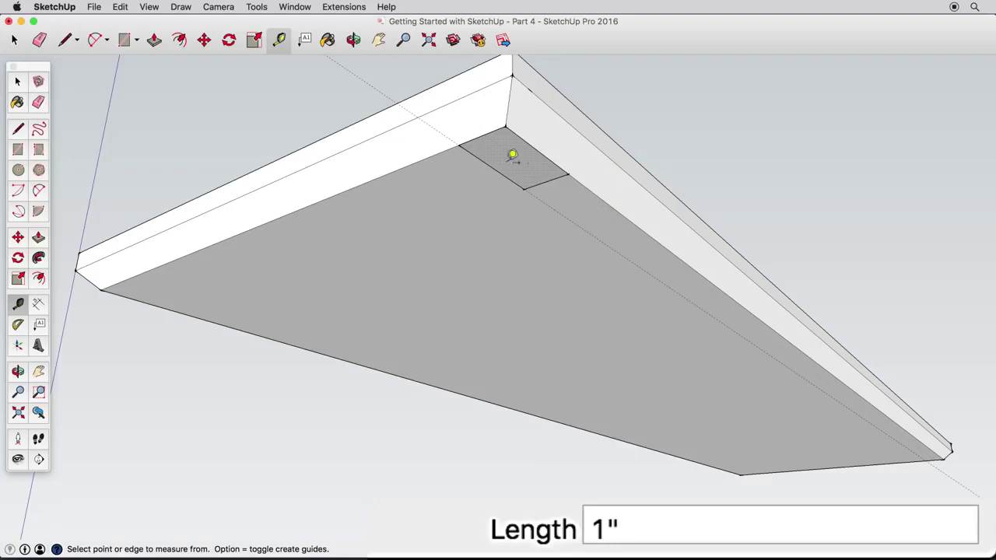
{"action": "left_click", "coordinate": [406, 155]}
{"action": "type", "text": "1"}
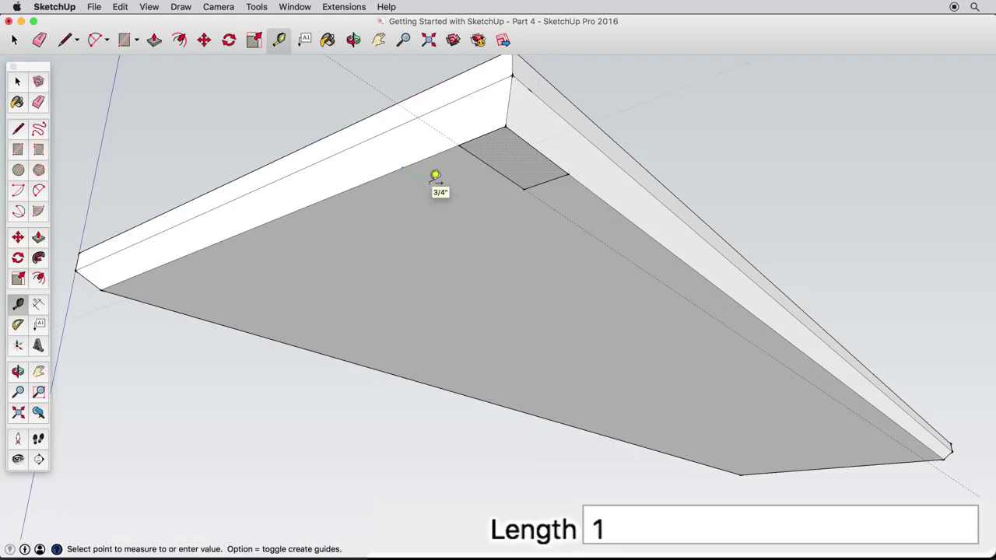
{"action": "key", "text": "Return"}
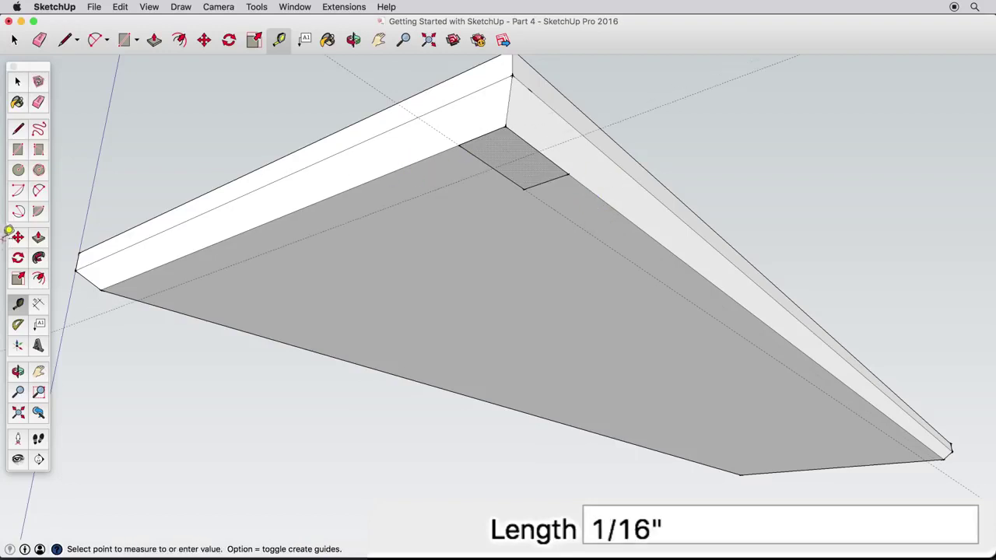
Step: Move the leg rectangle by its outer corner onto the intersection of the two guide lines
{"action": "left_click", "coordinate": [17, 237]}
{"action": "left_click", "coordinate": [509, 124]}
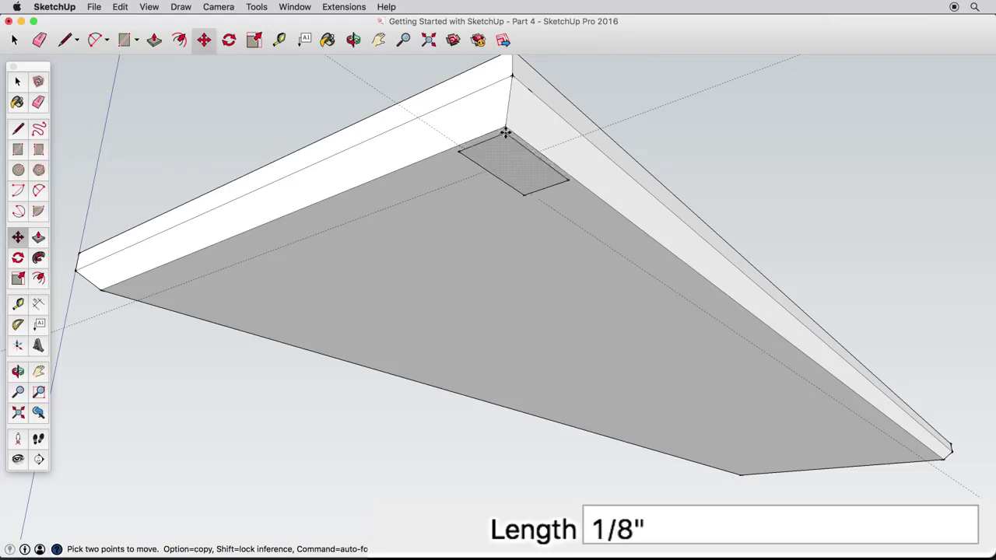
{"action": "middle_click_drag", "start_coordinate": [493, 167], "coordinate": [516, 181]}
{"action": "scroll", "coordinate": [520, 216], "scroll_direction": "down", "scroll_amount": 2}
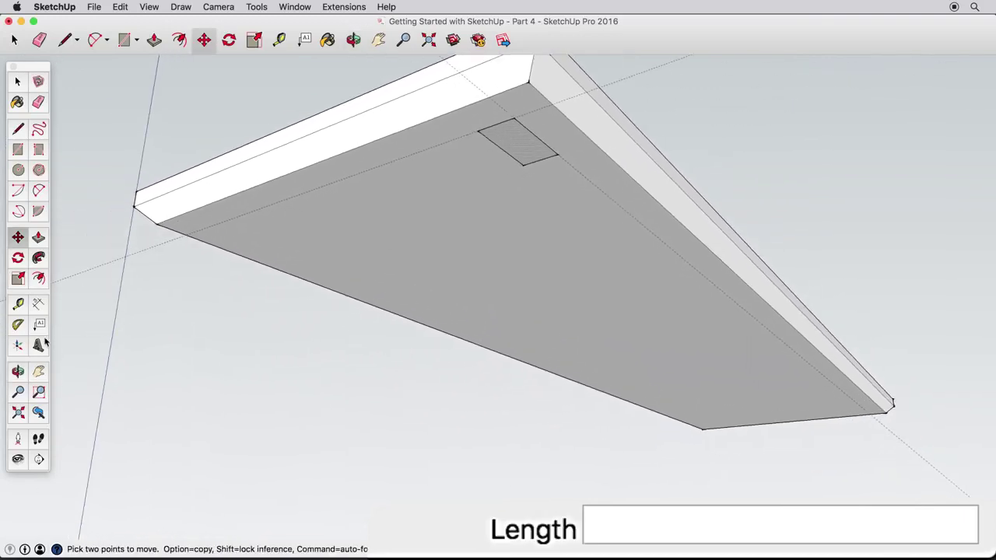
Step: Push/Pull the leg rectangle 37" downward from the tabletop's underside
{"action": "left_click", "coordinate": [38, 238]}
{"action": "left_click", "coordinate": [517, 162]}
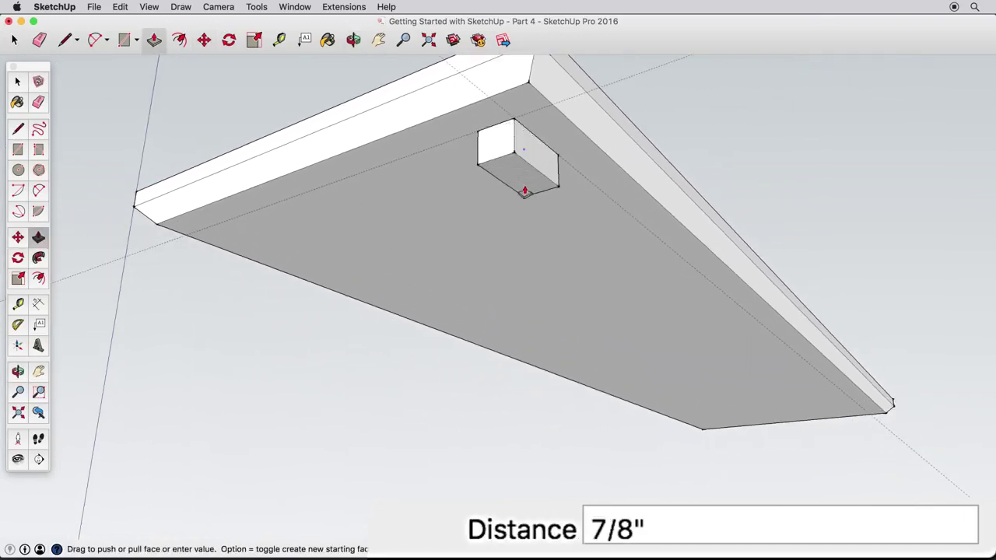
{"action": "type", "text": "3"}
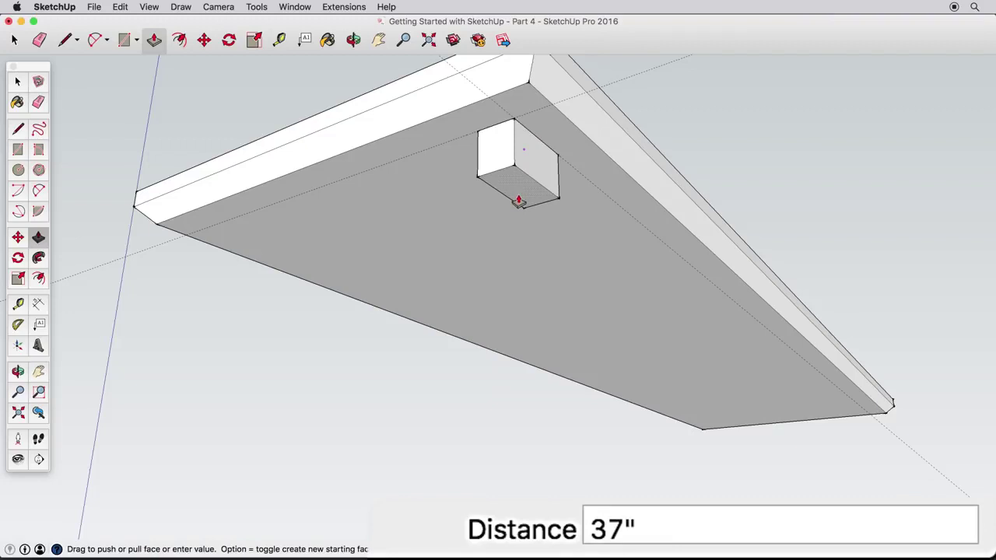
{"action": "key", "text": "Return"}
{"action": "key", "text": "space"}
Step: Select the whole leg and make it a component named "Table Leg"
{"action": "mouse_move", "coordinate": [462, 208]}
{"action": "middle_mouse_down"}
{"action": "mouse_move", "coordinate": [491, 379]}
{"action": "mouse_move", "coordinate": [520, 424]}
{"action": "mouse_move", "coordinate": [482, 258]}
{"action": "mouse_move", "coordinate": [482, 360]}
{"action": "mouse_move", "coordinate": [466, 252]}
{"action": "middle_mouse_up"}
{"action": "left_click", "coordinate": [467, 250]}
{"action": "right_click", "coordinate": [467, 251]}
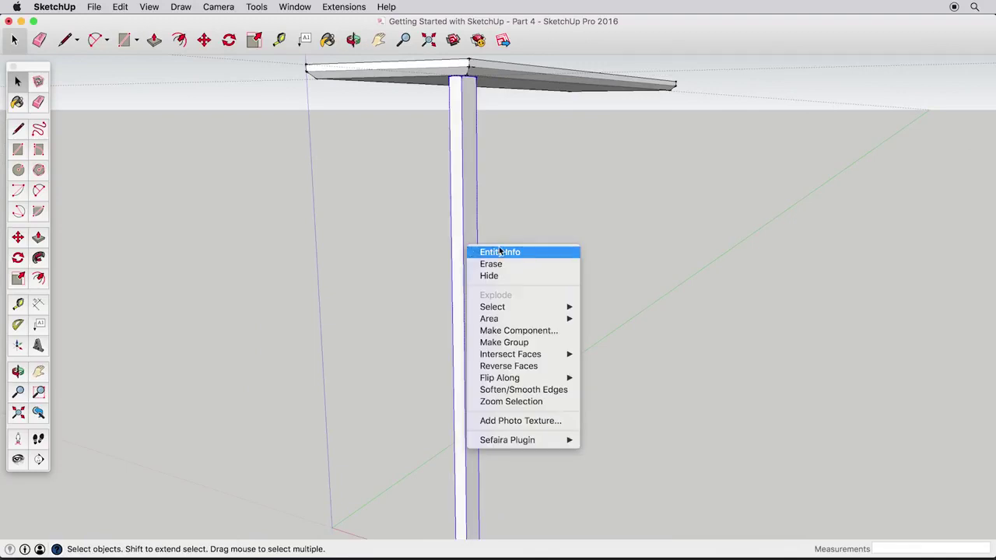
{"action": "left_click", "coordinate": [570, 333]}
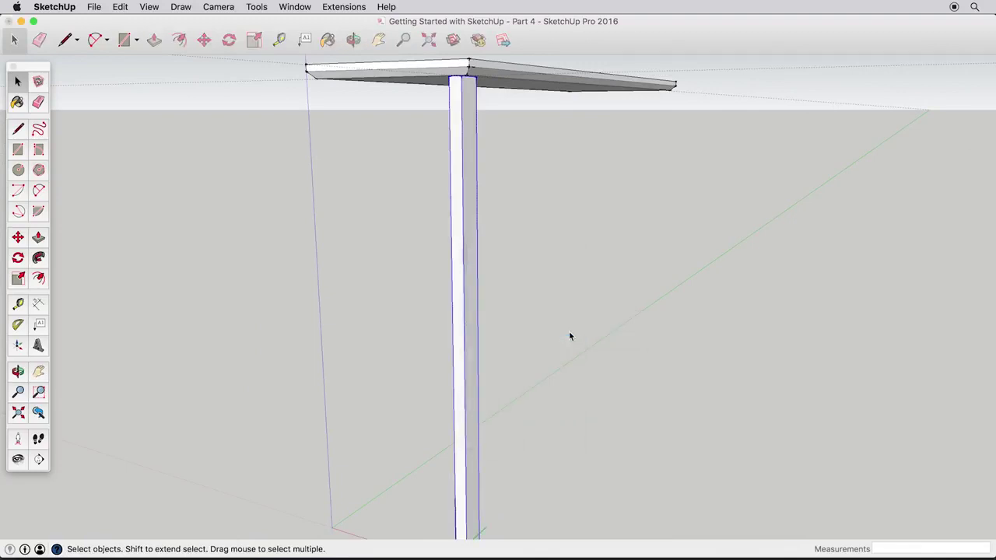
{"action": "type", "text": "Table Leg"}
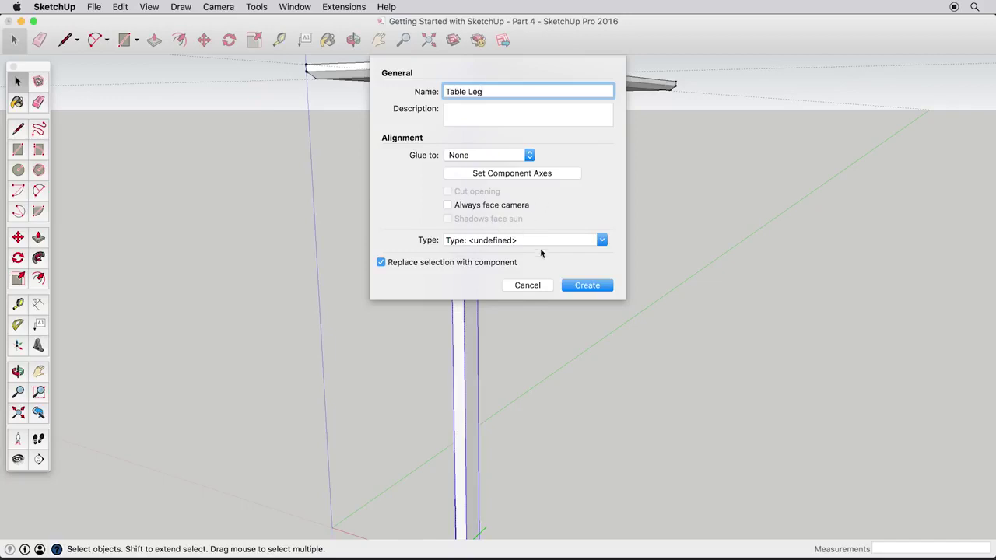
{"action": "left_click", "coordinate": [577, 286]}
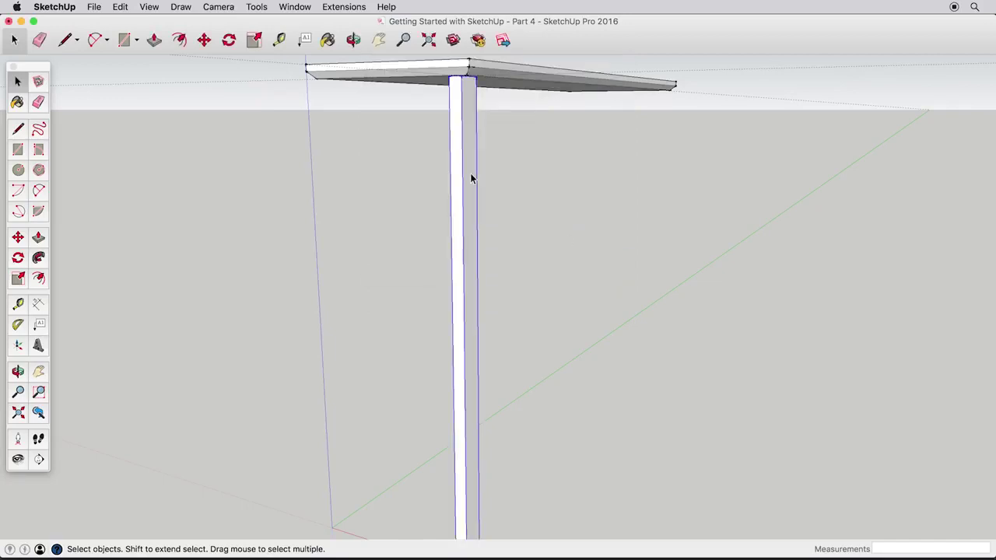
Step: Select the tabletop group, then try Push/Pull on the closed table leg component
{"action": "middle_click_drag", "start_coordinate": [503, 149], "coordinate": [486, 200]}
{"action": "middle_click_drag", "start_coordinate": [403, 240], "coordinate": [412, 220], "text": "shift"}
{"action": "scroll", "coordinate": [397, 209], "scroll_direction": "up", "scroll_amount": 3}
{"action": "left_click", "coordinate": [423, 143]}
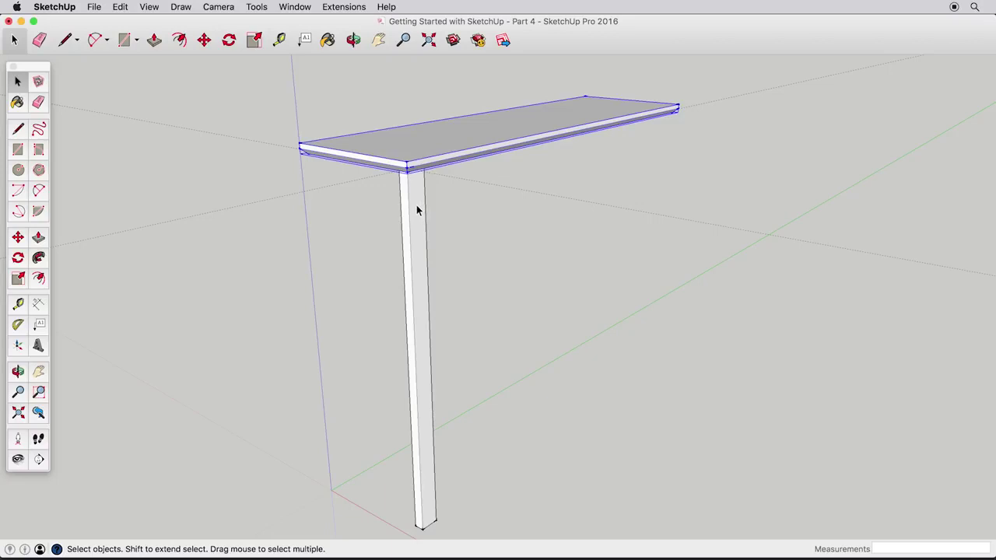
{"action": "left_click", "coordinate": [43, 238]}
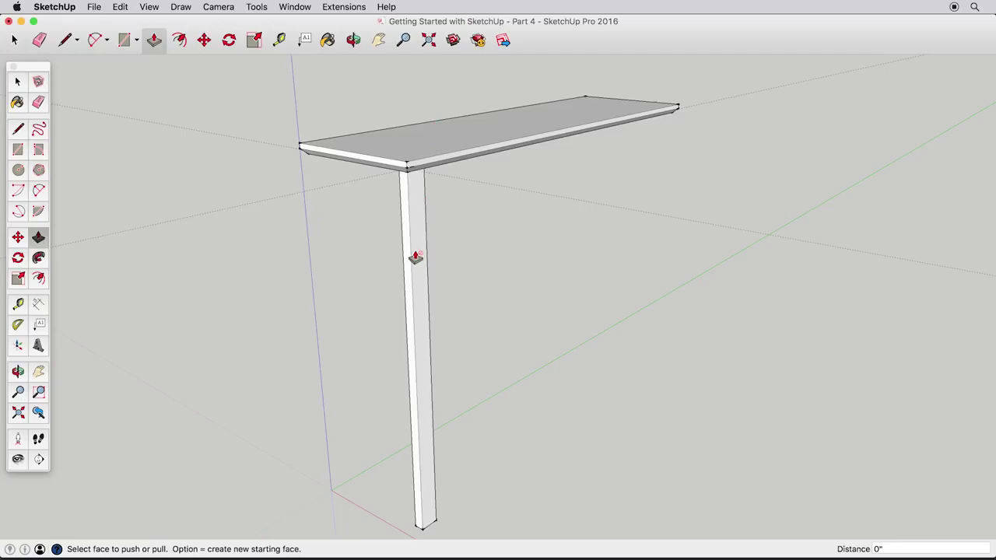
{"action": "left_click", "coordinate": [18, 82]}
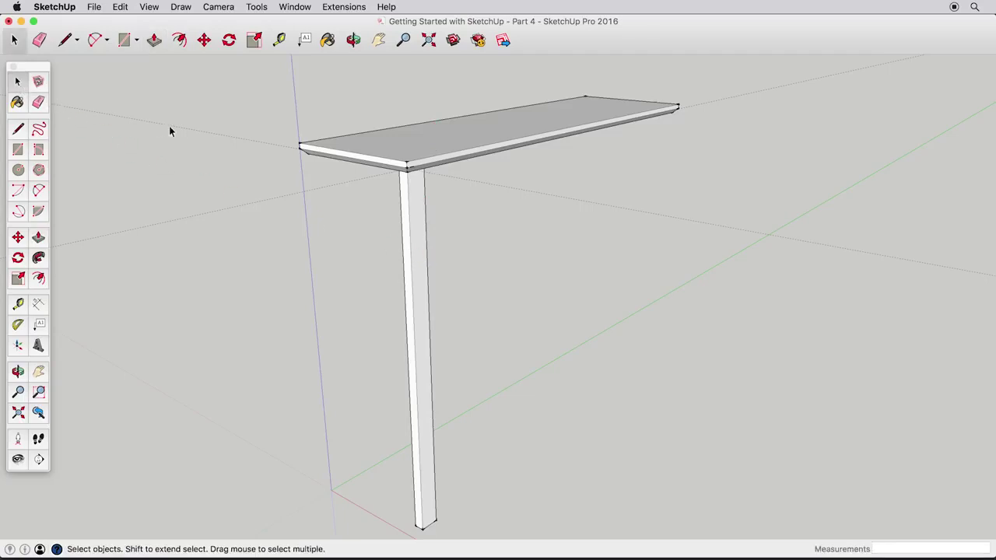
{"action": "middle_click_drag", "start_coordinate": [287, 145], "coordinate": [378, 167]}
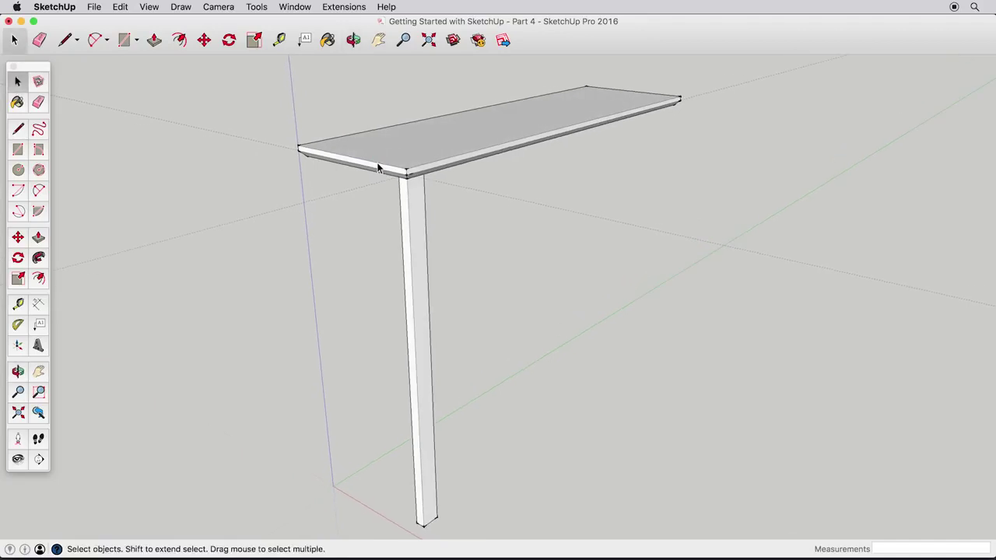
Step: Open and close the tabletop group and the table leg component for editing in turn, and clear the selection
{"action": "double_click", "coordinate": [446, 140]}
{"action": "middle_click_drag", "start_coordinate": [446, 140], "coordinate": [433, 162]}
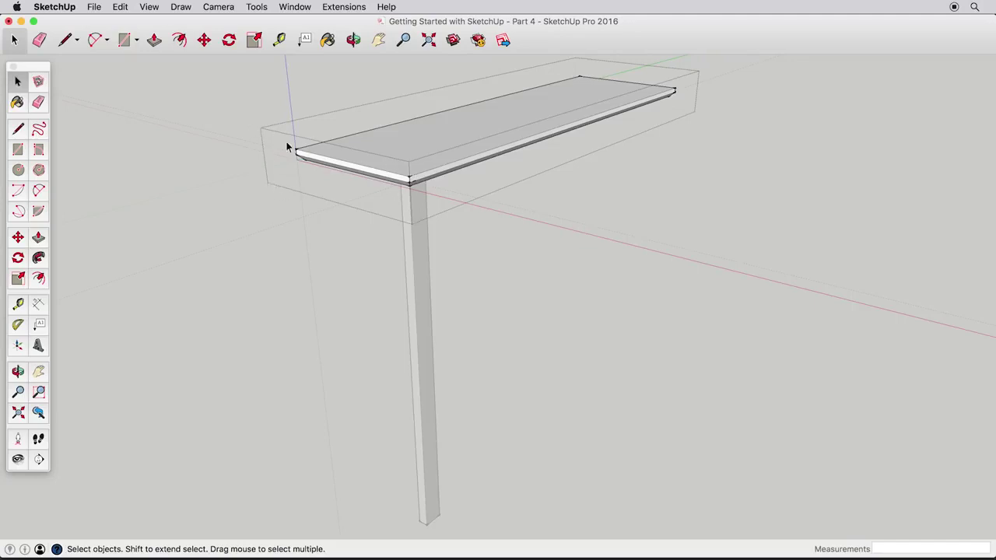
{"action": "left_click", "coordinate": [619, 190]}
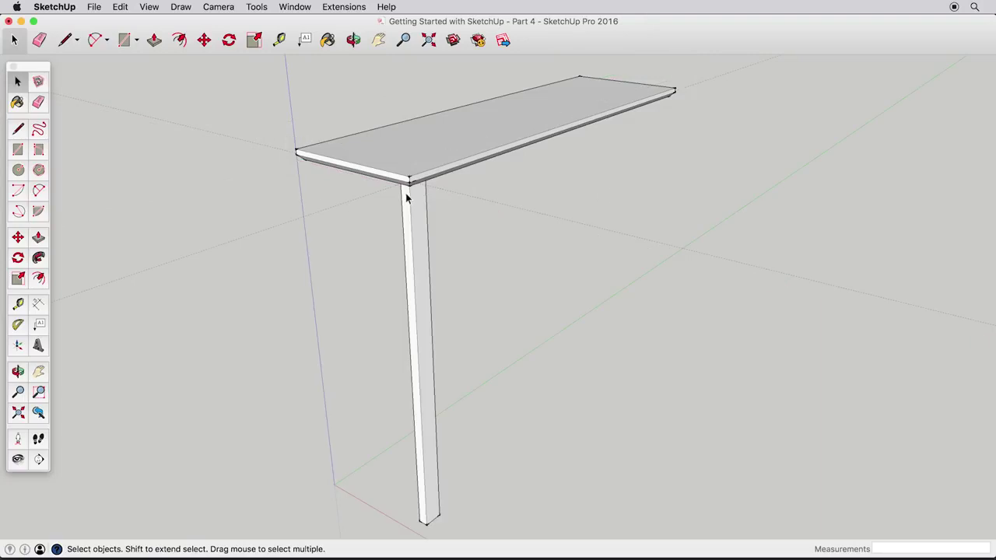
{"action": "middle_click_drag", "start_coordinate": [467, 182], "coordinate": [437, 184]}
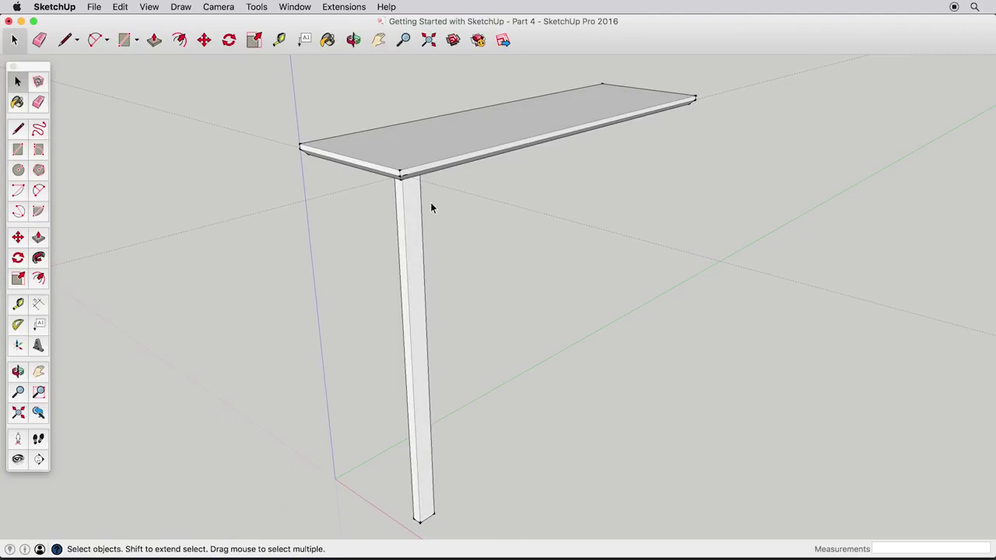
{"action": "double_click", "coordinate": [415, 224]}
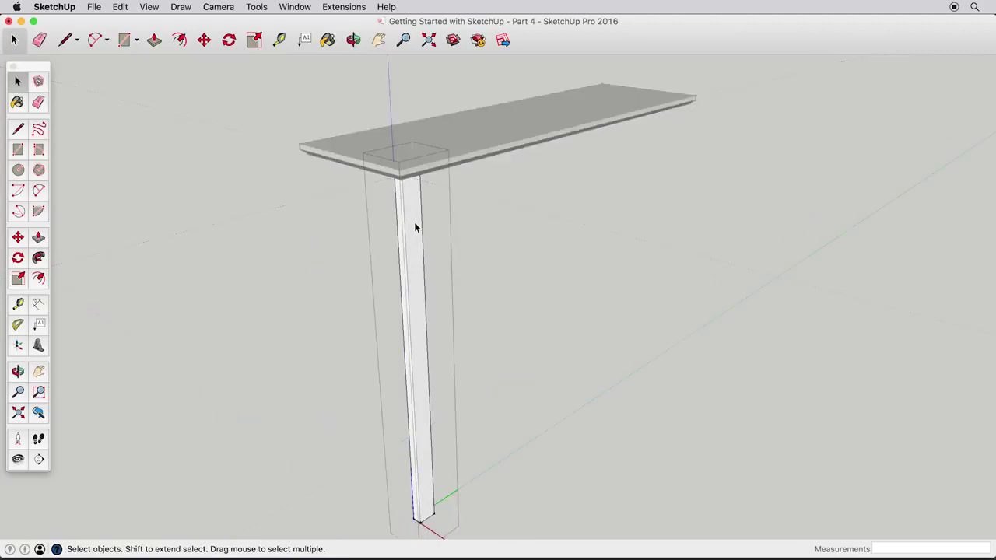
{"action": "middle_click_drag", "start_coordinate": [420, 220], "coordinate": [432, 218]}
{"action": "left_click", "coordinate": [515, 226]}
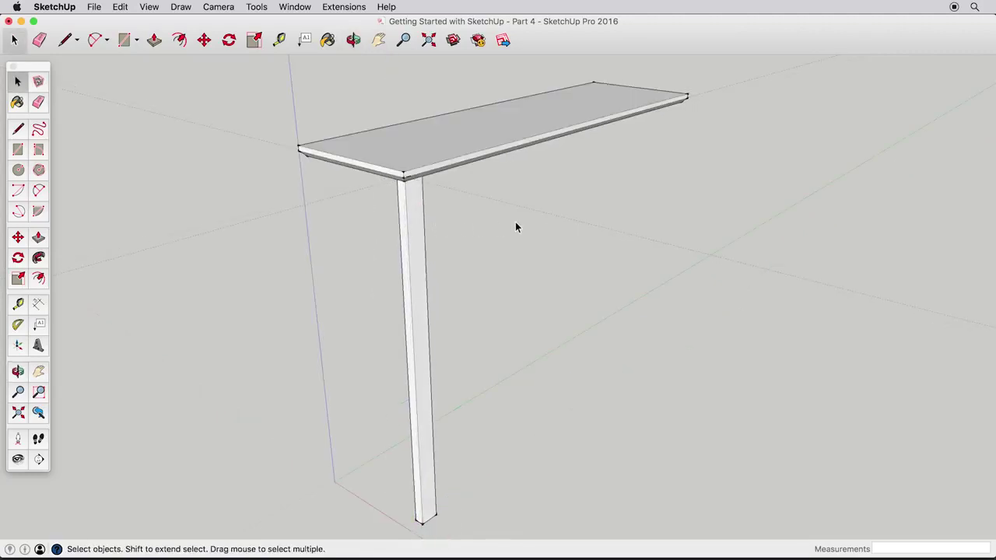
{"action": "double_click", "coordinate": [457, 143]}
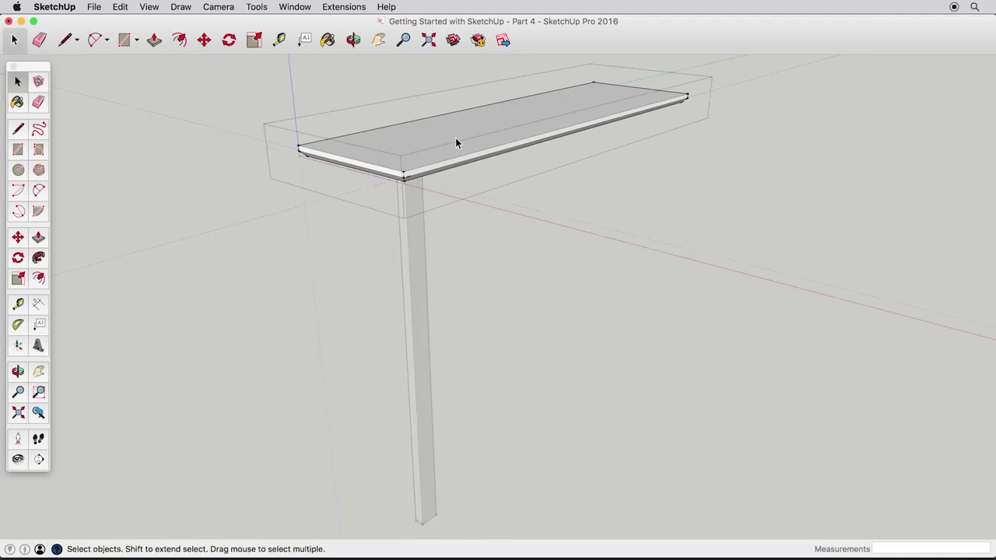
{"action": "left_click", "coordinate": [611, 189]}
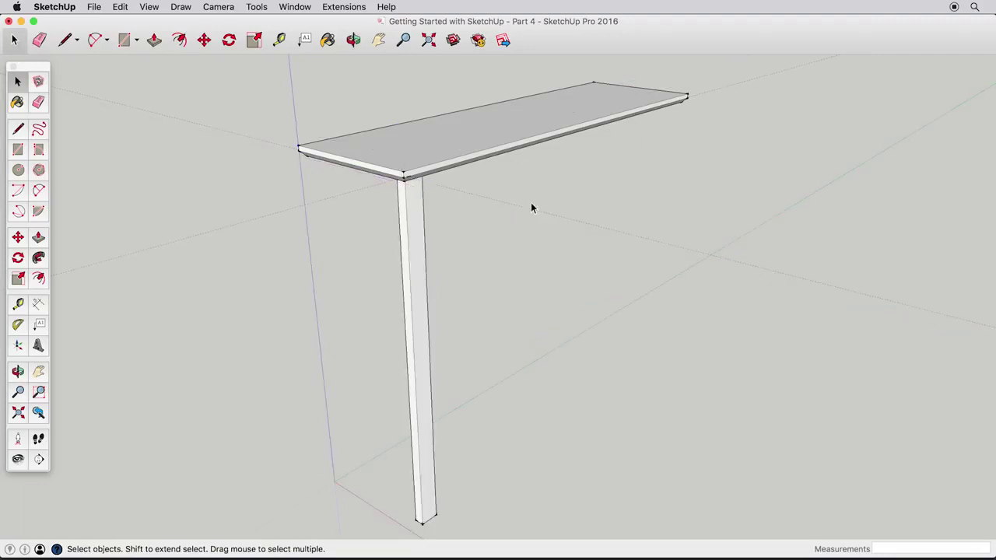
{"action": "left_click", "coordinate": [414, 245]}
{"action": "left_click", "coordinate": [477, 217]}
Step: Open the tabletop group for editing and draw a rectangle on its top face, starting at the long front edge
{"action": "double_click", "coordinate": [441, 145]}
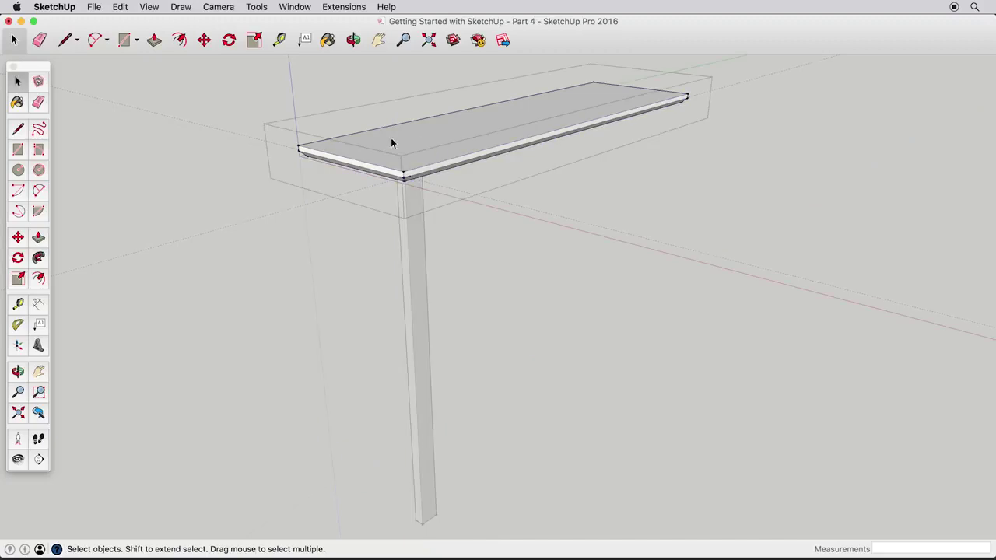
{"action": "left_click", "coordinate": [17, 150]}
{"action": "left_click", "coordinate": [451, 158]}
{"action": "left_click", "coordinate": [483, 122]}
Step: Push/Pull the top face surrounding the new rectangle upward, leaving the rectangle as a notch
{"action": "left_click", "coordinate": [38, 237]}
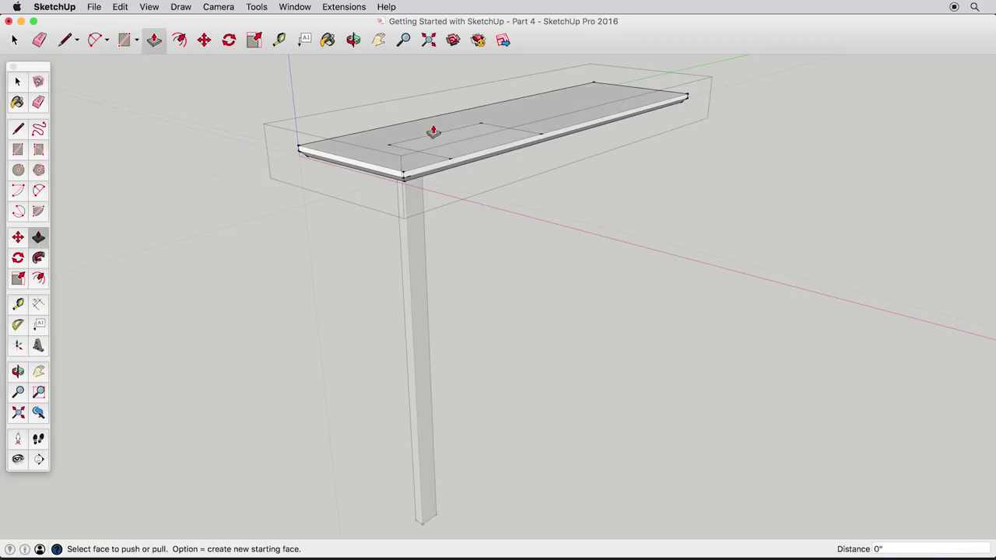
{"action": "left_click", "coordinate": [551, 116]}
{"action": "left_click", "coordinate": [543, 98]}
Step: Push the notch's far end wall outward to lengthen the notch, and pull its back wall forward
{"action": "left_click", "coordinate": [529, 117]}
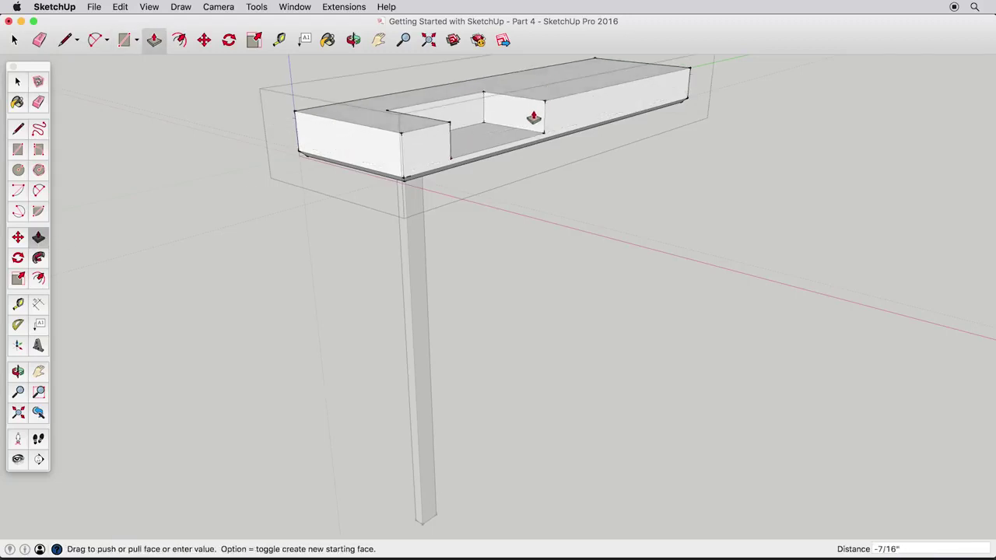
{"action": "left_click", "coordinate": [581, 104]}
{"action": "left_click", "coordinate": [520, 110]}
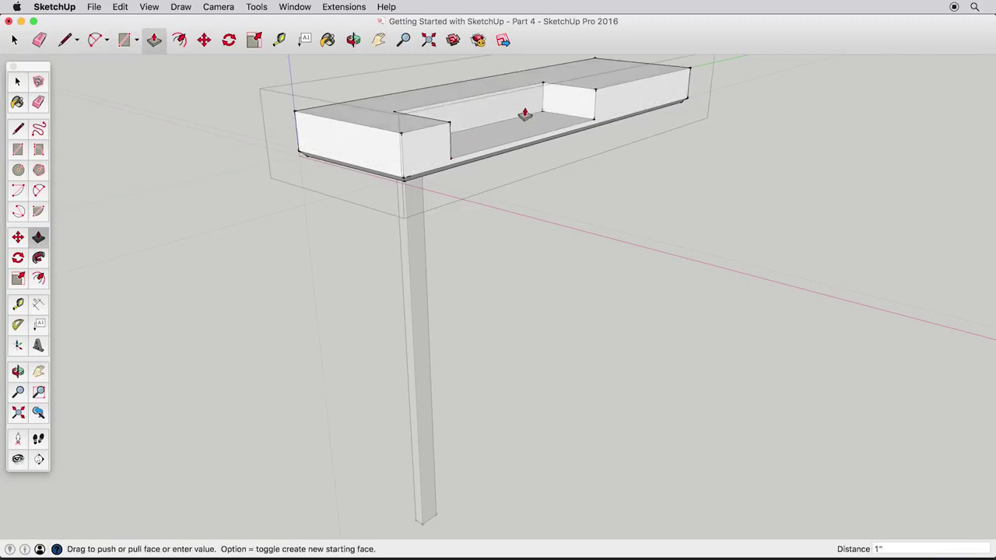
{"action": "left_click", "coordinate": [540, 119]}
Step: Push the raised tabletop's long front face inward about 2 3/8" and close the tabletop group
{"action": "left_click", "coordinate": [440, 154]}
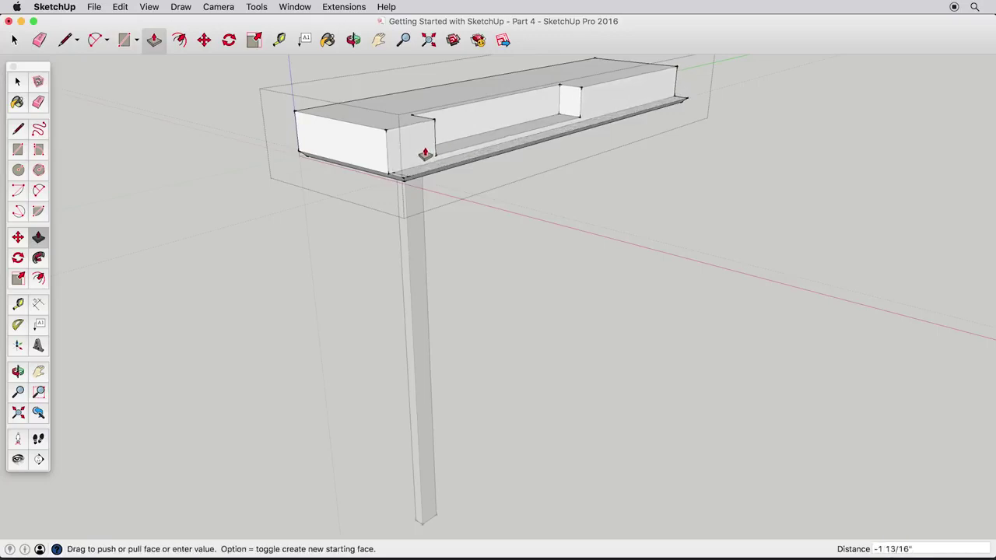
{"action": "left_click", "coordinate": [420, 154]}
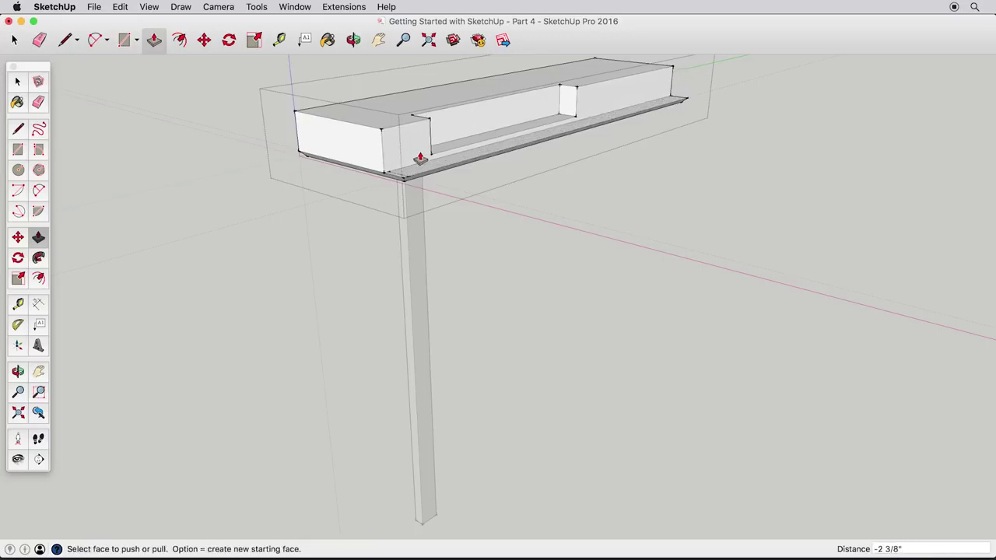
{"action": "key", "text": "space"}
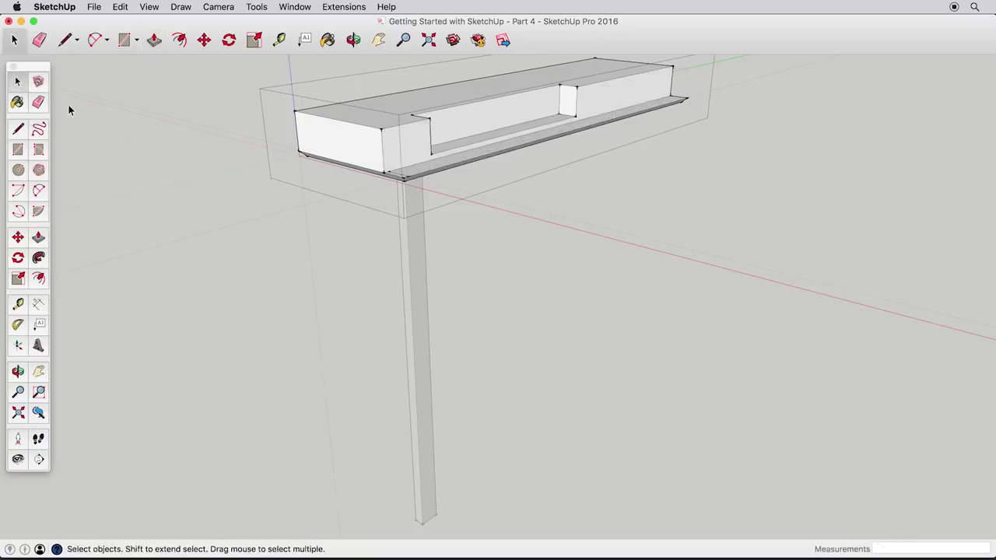
{"action": "left_click", "coordinate": [545, 255]}
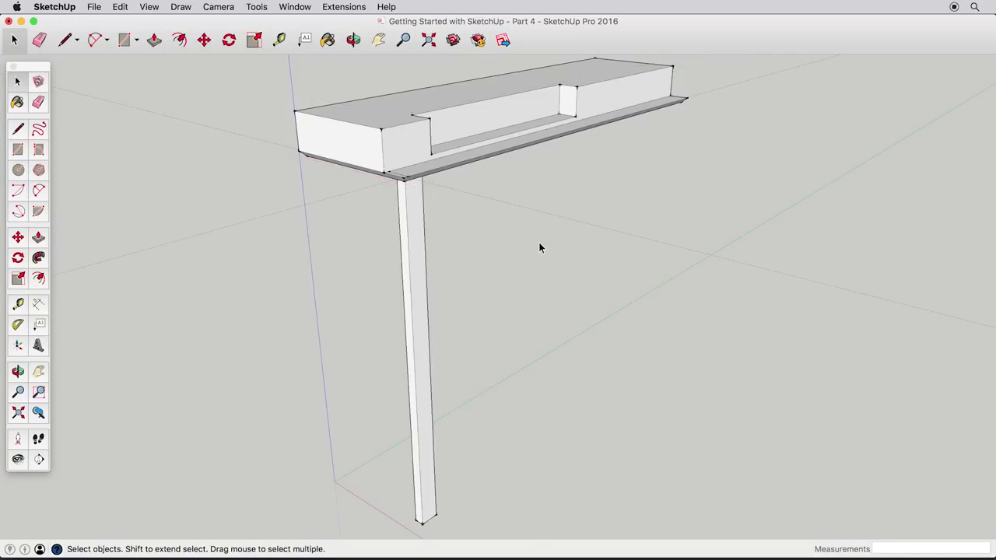
Step: Undo the notch, push/pull and rectangle edits on the tabletop back to the plain beveled slab
{"action": "key", "text": "super+z"}
{"action": "key", "text": "super+z"}
{"action": "key", "text": "super+z"}
{"action": "key", "text": "super+z"}
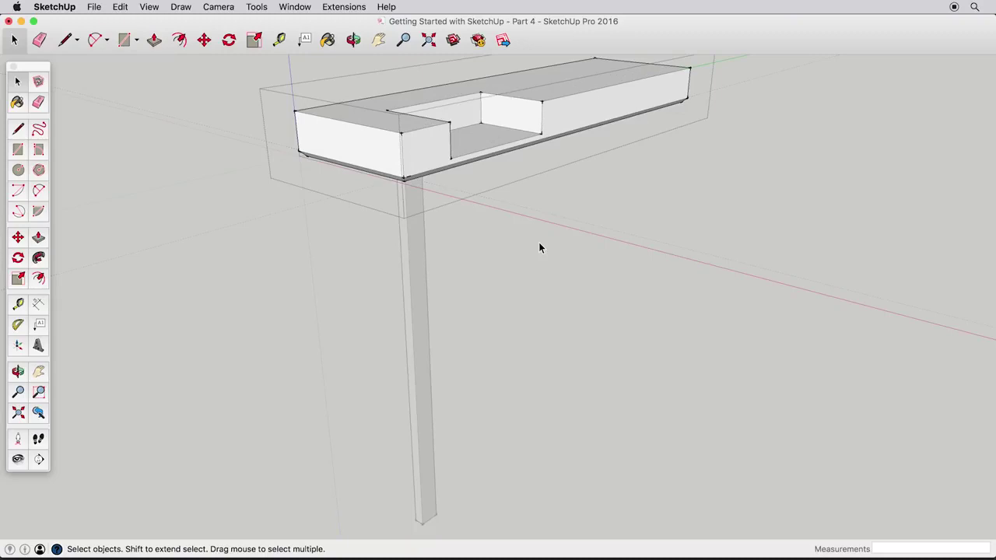
{"action": "key", "text": "super+z"}
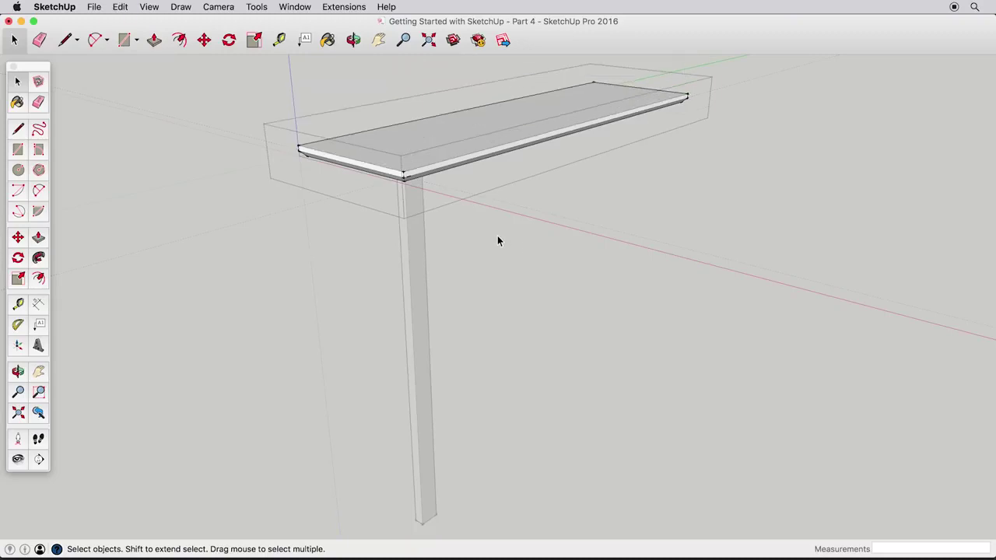
{"action": "key", "text": "super+z"}
{"action": "middle_click_drag", "start_coordinate": [456, 267], "coordinate": [471, 221]}
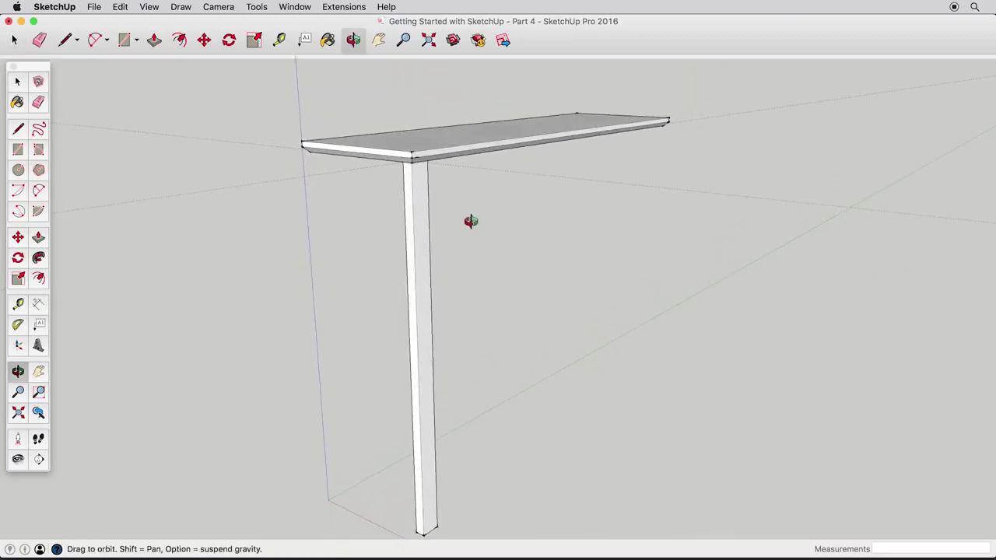
Step: Place a guide on the tabletop's underside, 1" in from the long back edge, opposite the existing leg
{"action": "middle_click_drag", "start_coordinate": [403, 261], "coordinate": [475, 139]}
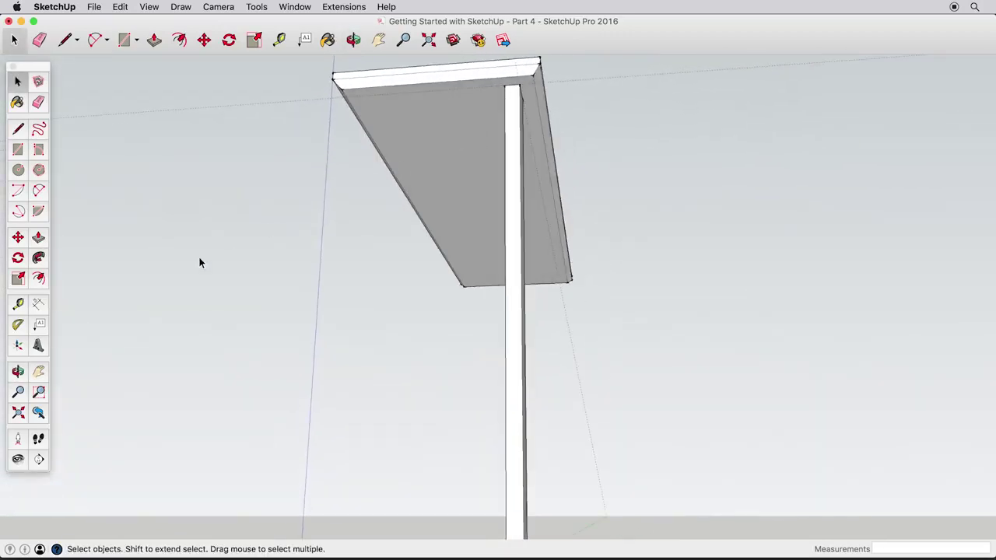
{"action": "left_click", "coordinate": [20, 304]}
{"action": "left_click", "coordinate": [363, 109]}
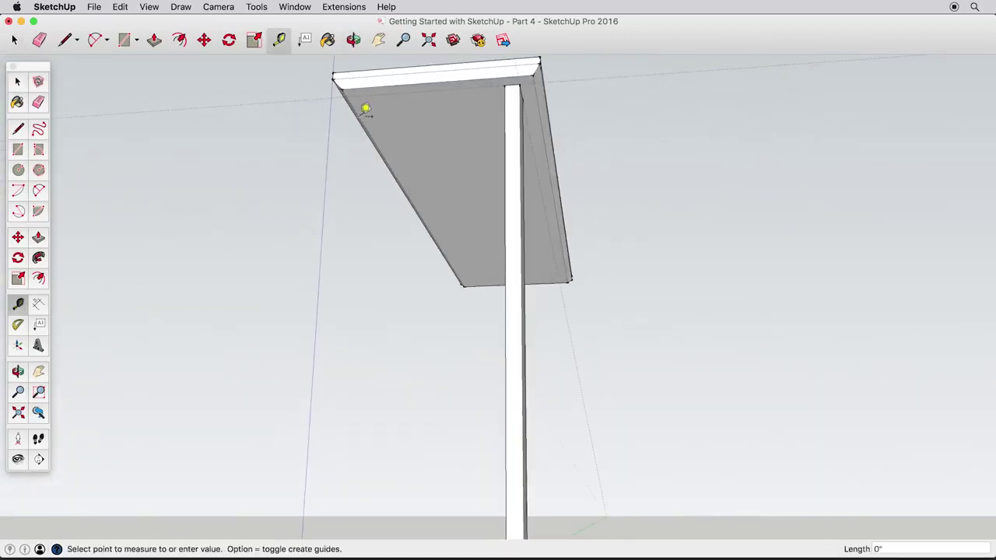
{"action": "left_click", "coordinate": [384, 109]}
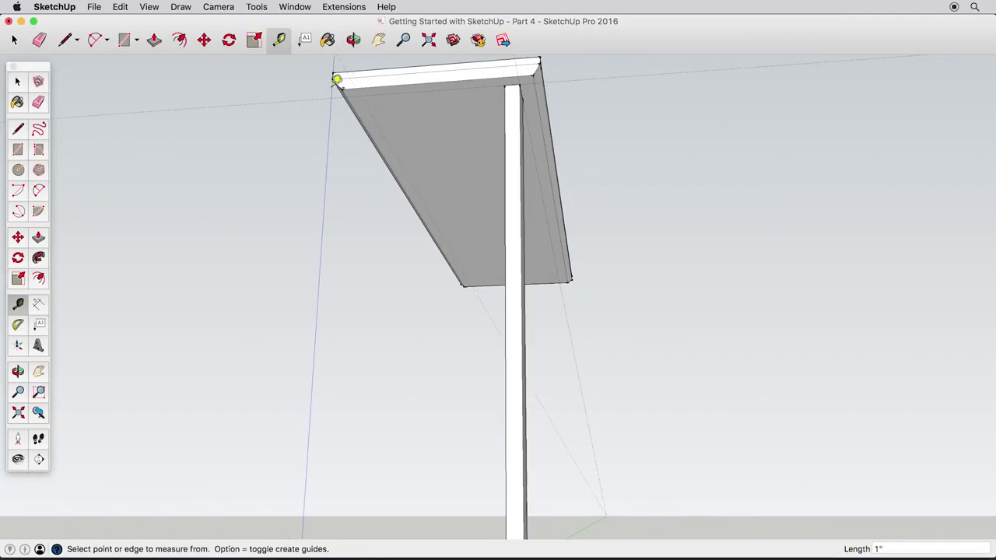
Step: Copy the leg 10" along the red axis to the guide near the tabletop's back edge
{"action": "left_click", "coordinate": [15, 82]}
{"action": "left_click", "coordinate": [17, 236]}
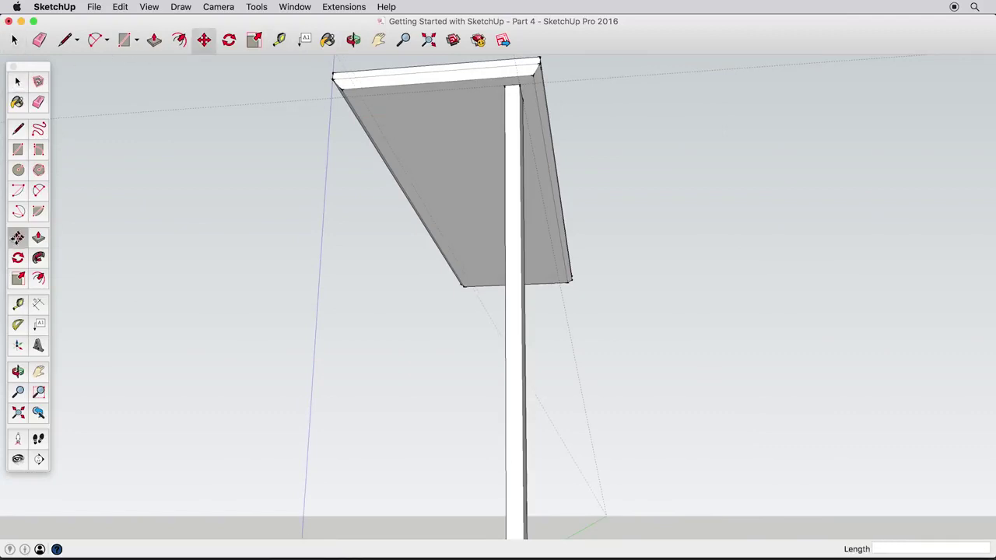
{"action": "middle_click_drag", "start_coordinate": [494, 89], "coordinate": [540, 104]}
{"action": "left_click", "coordinate": [534, 96]}
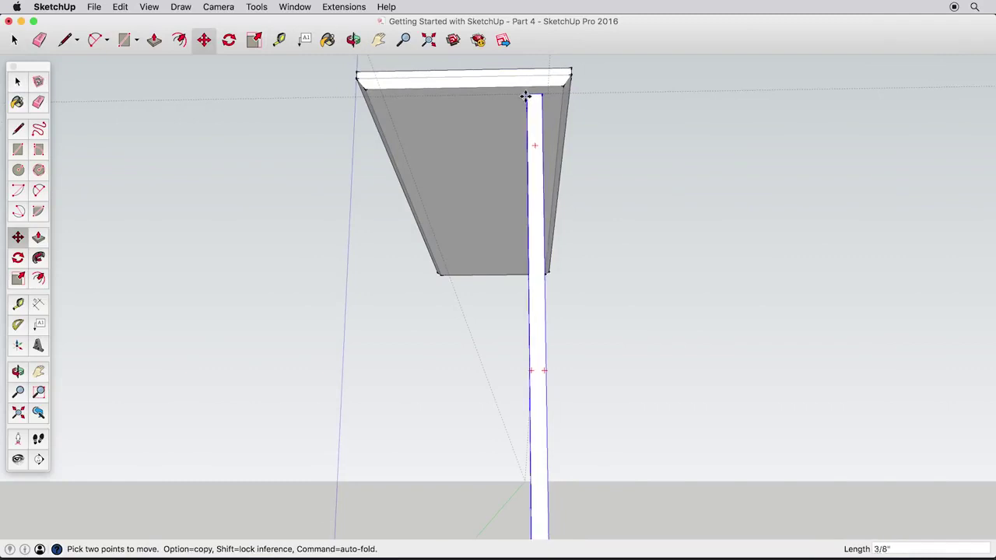
{"action": "key", "text": "alt"}
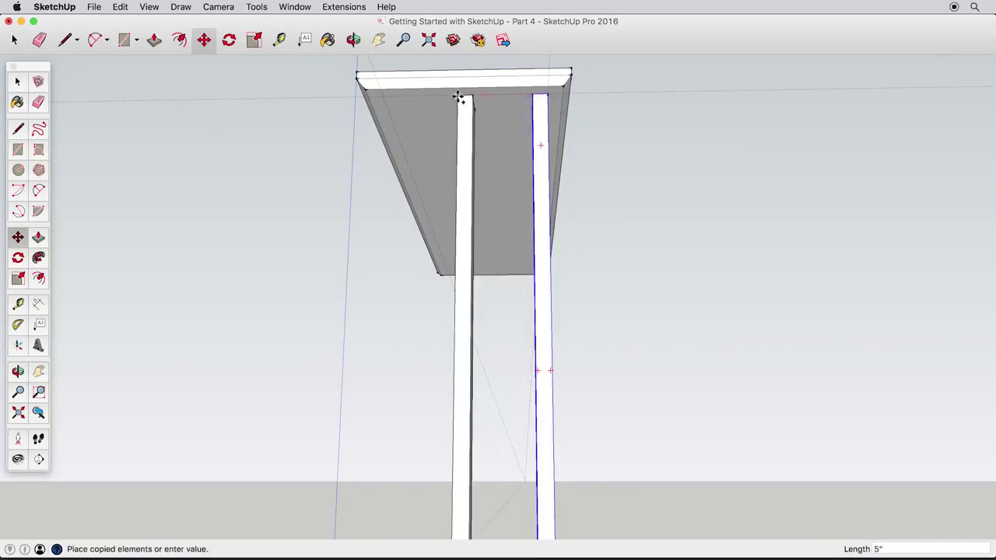
{"action": "left_click", "coordinate": [383, 99]}
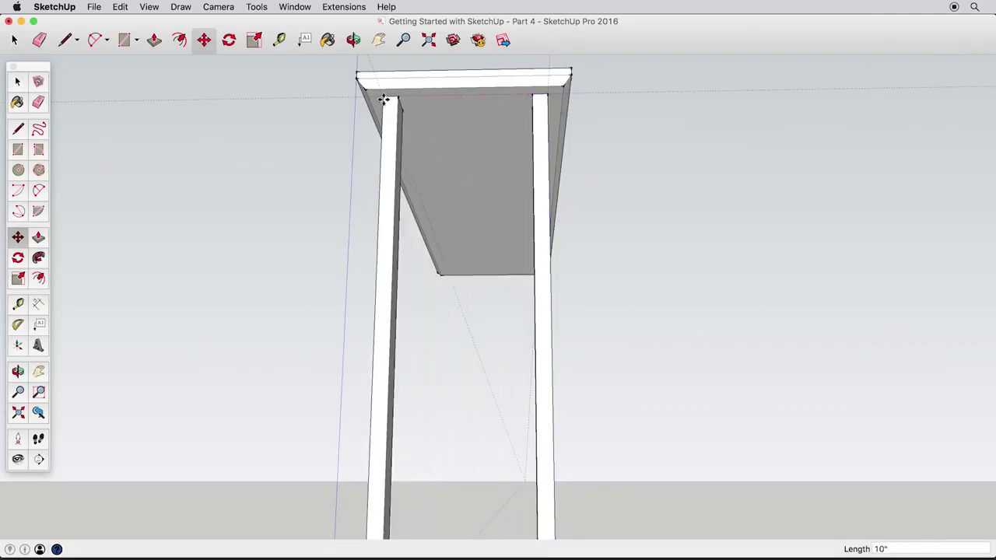
{"action": "left_click", "coordinate": [17, 81]}
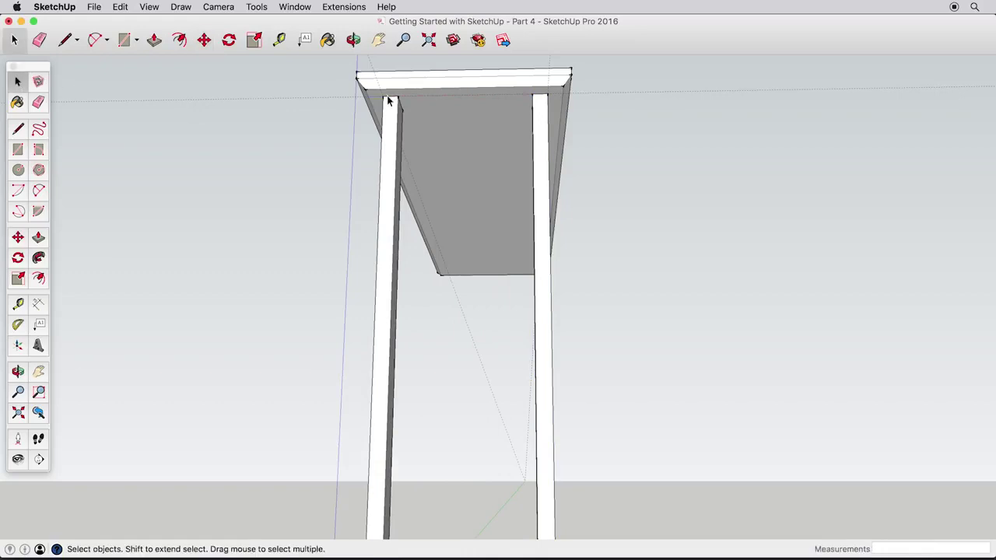
Step: Copy the tabletop group straight up along the blue axis, above the original
{"action": "middle_click_drag", "start_coordinate": [501, 165], "coordinate": [405, 349]}
{"action": "left_click", "coordinate": [403, 211]}
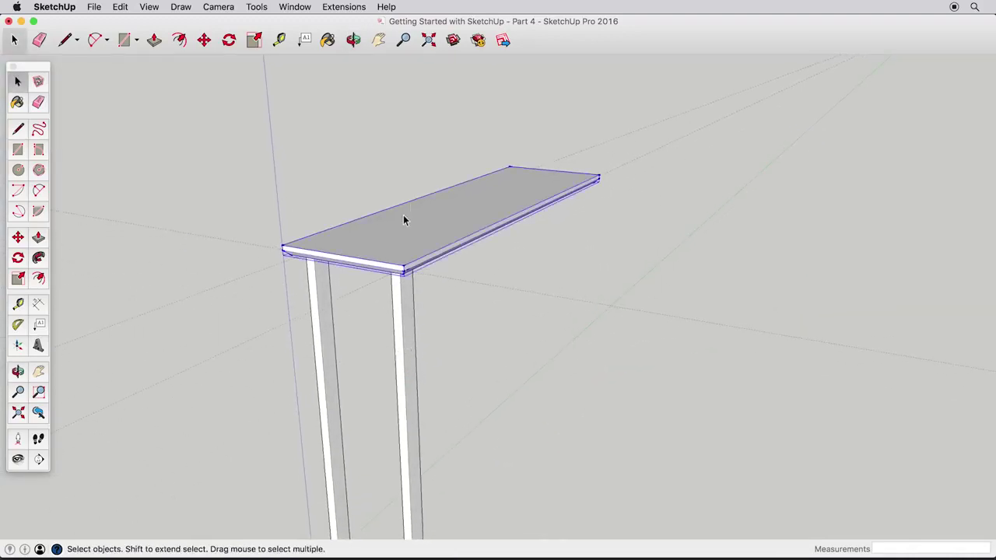
{"action": "left_click", "coordinate": [17, 236]}
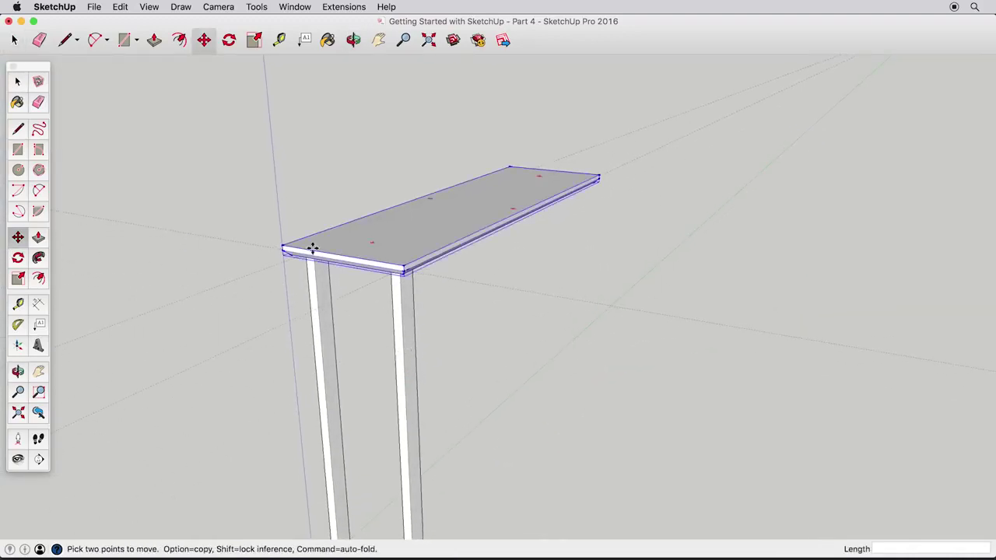
{"action": "left_click", "coordinate": [404, 266]}
{"action": "key", "text": "alt"}
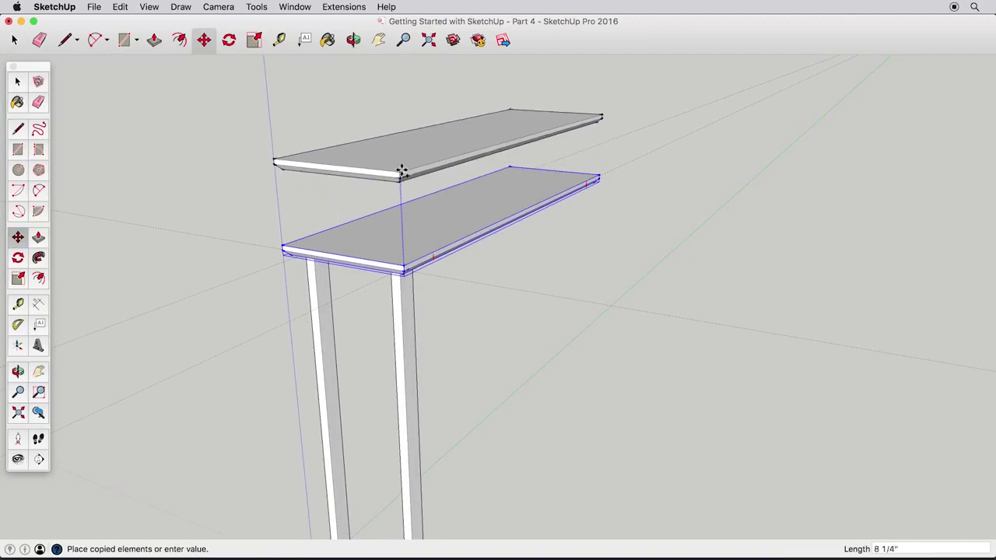
{"action": "left_click", "coordinate": [397, 155]}
{"action": "left_click", "coordinate": [17, 82]}
Step: Open the front leg component for editing and taper it by moving its bottom edges inward
{"action": "middle_click_drag", "start_coordinate": [393, 416], "coordinate": [389, 242]}
{"action": "scroll", "coordinate": [405, 432], "scroll_direction": "up", "scroll_amount": 3}
{"action": "middle_click_drag", "start_coordinate": [408, 403], "coordinate": [428, 480]}
{"action": "scroll", "coordinate": [427, 482], "scroll_direction": "down", "scroll_amount": 2}
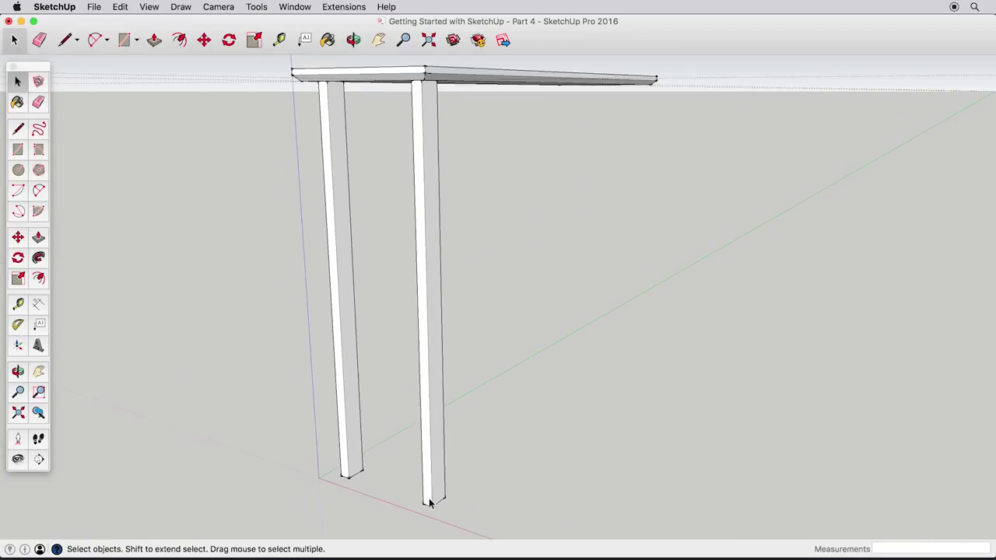
{"action": "left_click", "coordinate": [427, 495]}
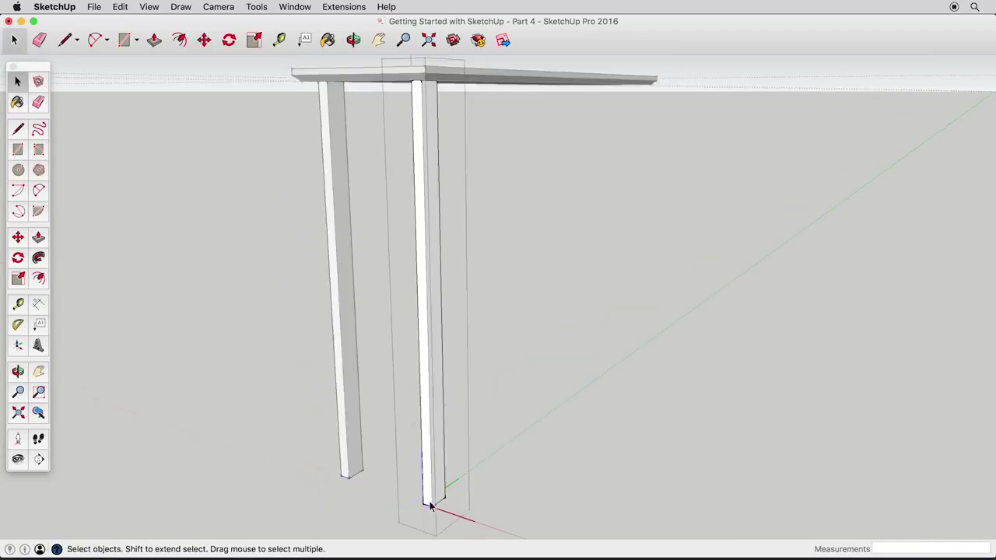
{"action": "middle_click_drag", "start_coordinate": [426, 512], "coordinate": [360, 397]}
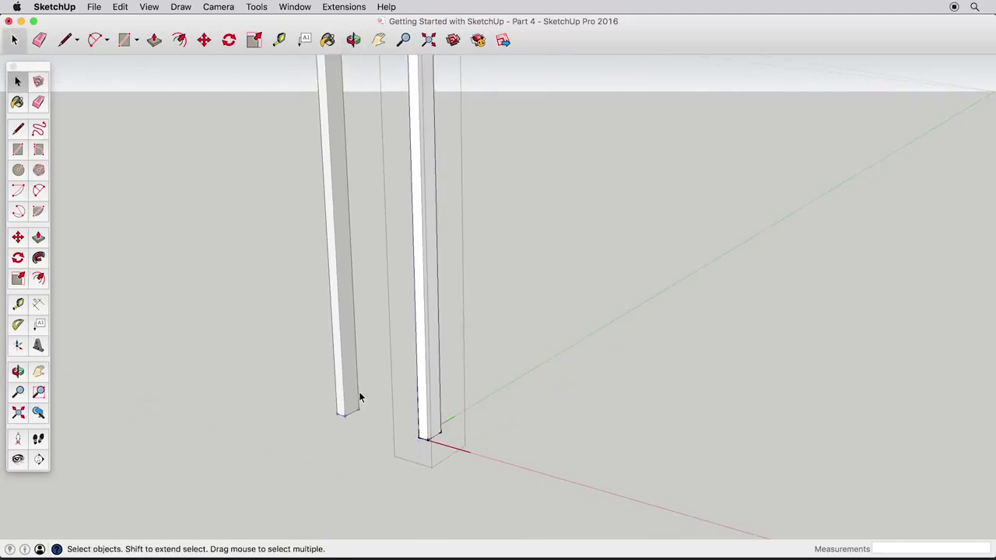
{"action": "left_click", "coordinate": [18, 237]}
{"action": "left_click", "coordinate": [428, 441]}
{"action": "middle_click_drag", "start_coordinate": [427, 440], "coordinate": [382, 458]}
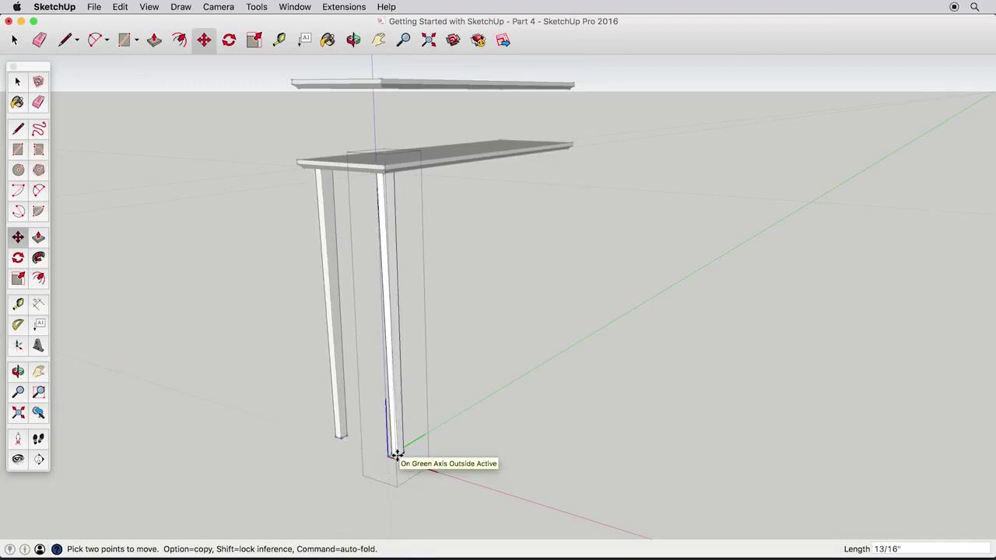
{"action": "left_click", "coordinate": [397, 455]}
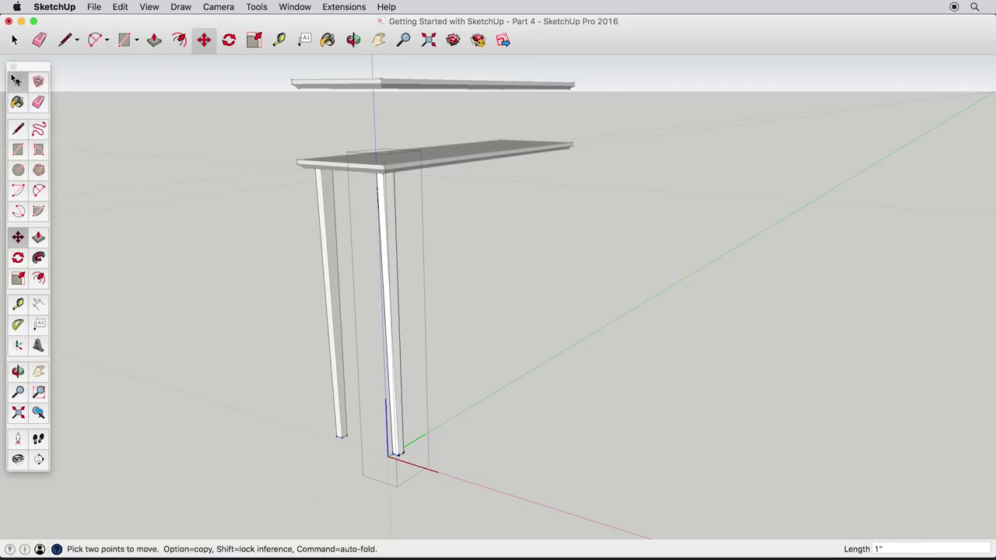
{"action": "key", "text": "space"}
Step: Open the raised tabletop copy for editing and draw a rectangle about 1' 9/16" by 7 3/4" on its top face, starting at the short end
{"action": "middle_click_drag", "start_coordinate": [496, 278], "coordinate": [410, 288]}
{"action": "scroll", "coordinate": [403, 148], "scroll_direction": "up", "scroll_amount": 4}
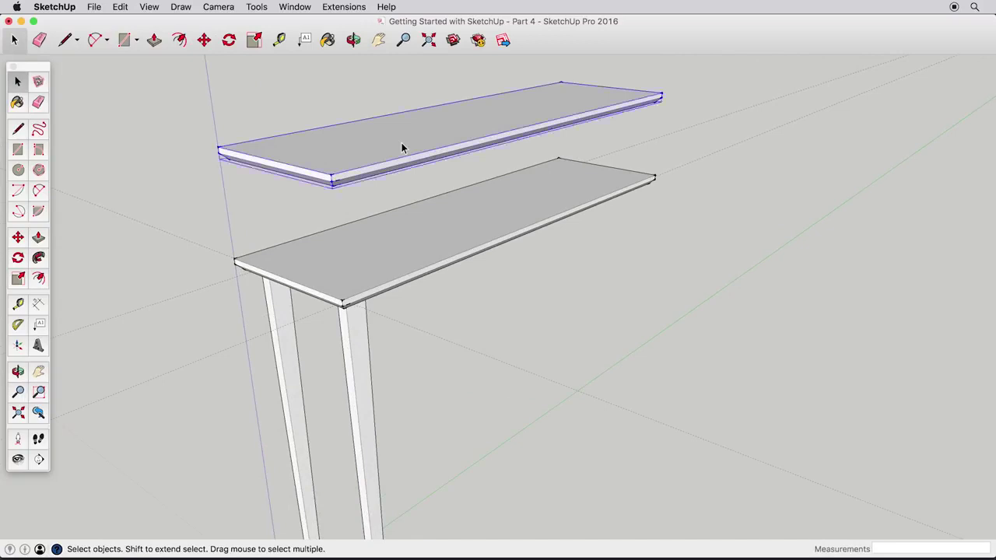
{"action": "left_click", "coordinate": [401, 142]}
{"action": "left_click", "coordinate": [17, 148]}
{"action": "left_click", "coordinate": [332, 164]}
{"action": "left_click", "coordinate": [391, 128]}
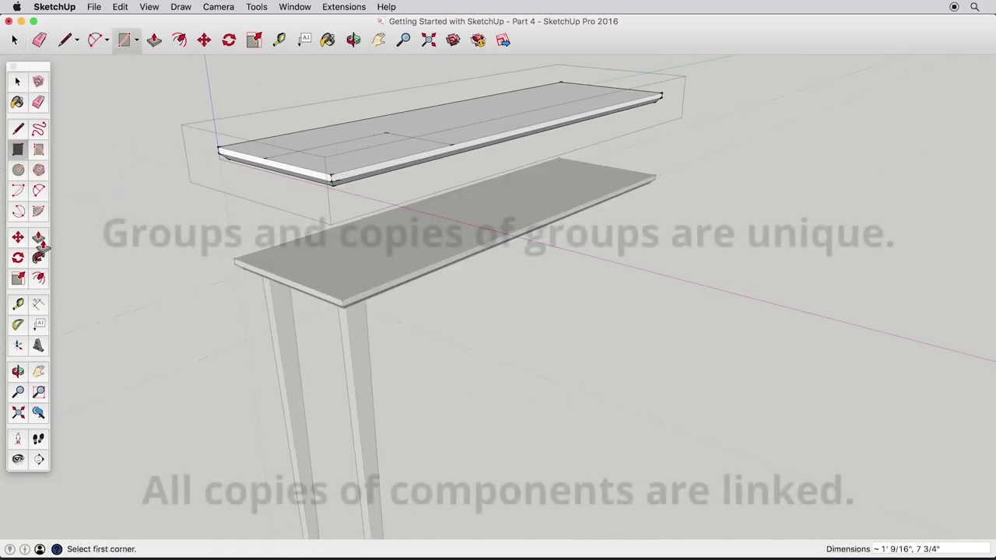
Step: Push/Pull the top face surrounding the rectangle up about 3 3/16", leaving the rectangle as a notch in the raised copy
{"action": "left_click", "coordinate": [38, 238]}
{"action": "left_click", "coordinate": [369, 147]}
{"action": "left_click", "coordinate": [403, 142]}
{"action": "left_click", "coordinate": [467, 131]}
{"action": "left_click", "coordinate": [473, 95]}
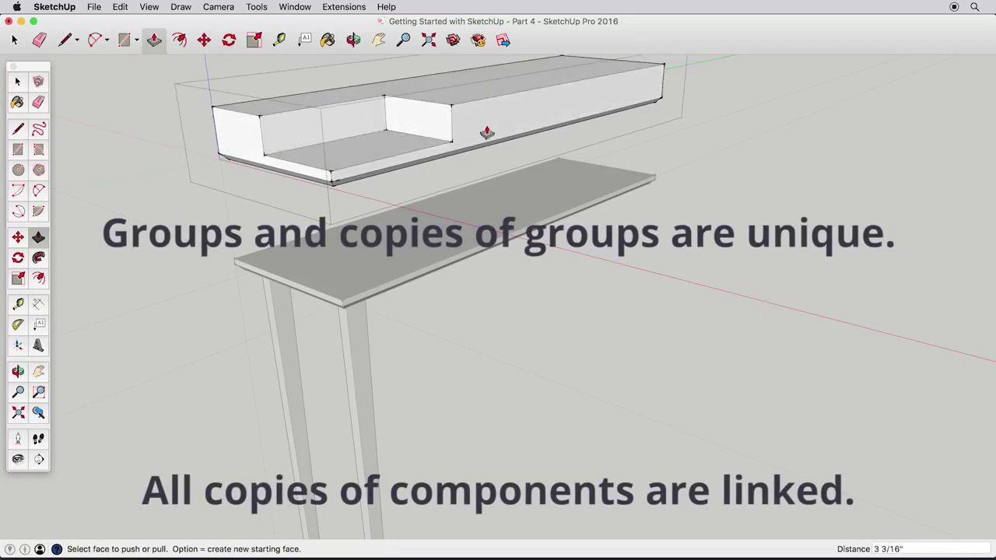
{"action": "left_click", "coordinate": [17, 81]}
Step: Close the raised tabletop copy and erase it, keeping the original tabletop and both legs
{"action": "middle_click_drag", "start_coordinate": [166, 82], "coordinate": [353, 142]}
{"action": "middle_click_drag", "start_coordinate": [386, 356], "coordinate": [373, 148]}
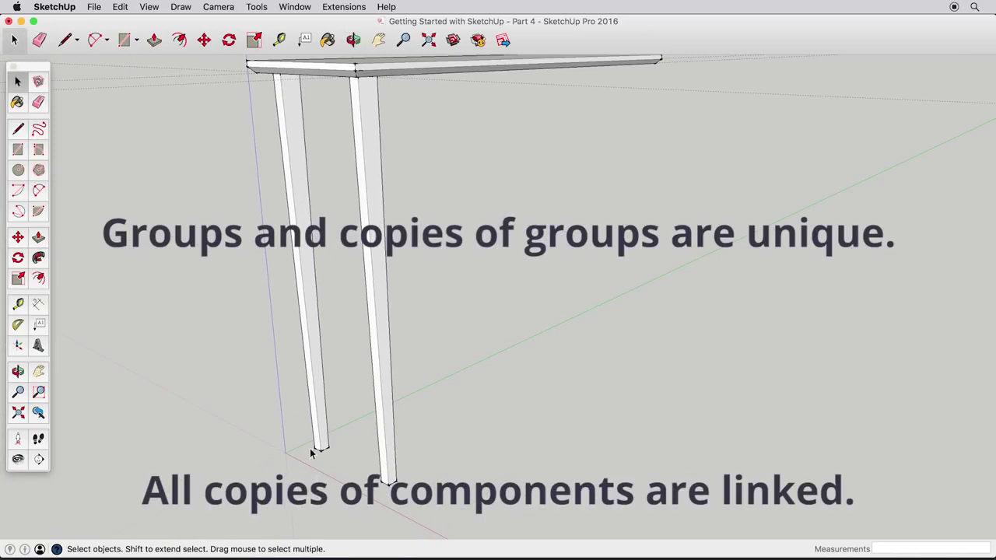
{"action": "middle_click_drag", "start_coordinate": [295, 122], "coordinate": [311, 331]}
{"action": "left_click", "coordinate": [38, 102]}
{"action": "left_click", "coordinate": [231, 177]}
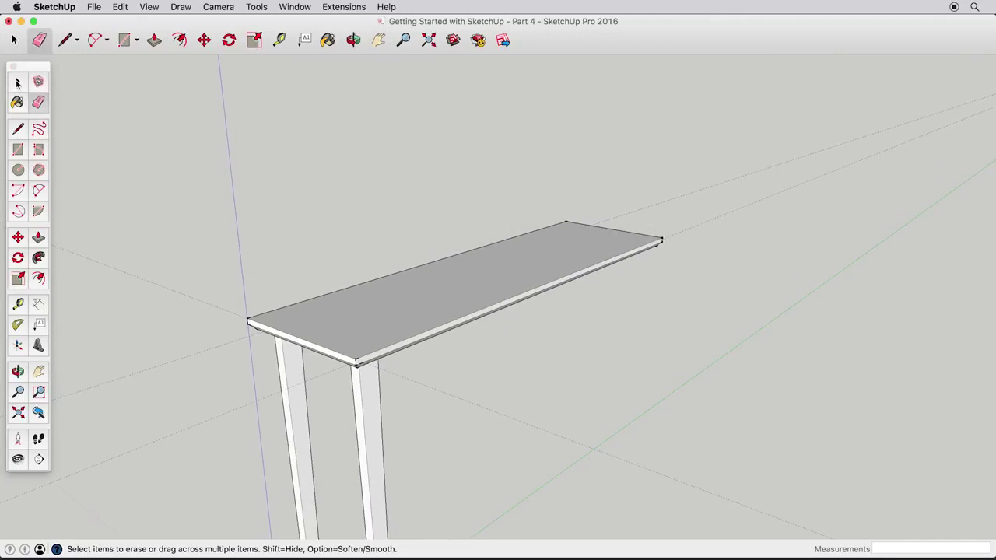
{"action": "key", "text": "space"}
Step: Draw a 9" by .5" rectangle on the tabletop's underside, spanning between the two legs
{"action": "middle_click_drag", "start_coordinate": [375, 420], "coordinate": [371, 207]}
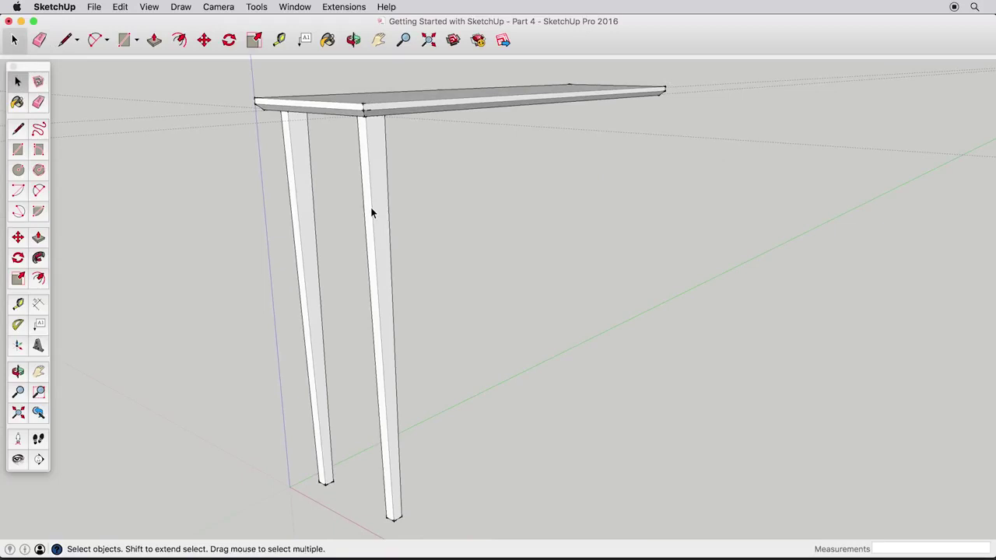
{"action": "middle_click_drag", "start_coordinate": [288, 182], "coordinate": [309, 137]}
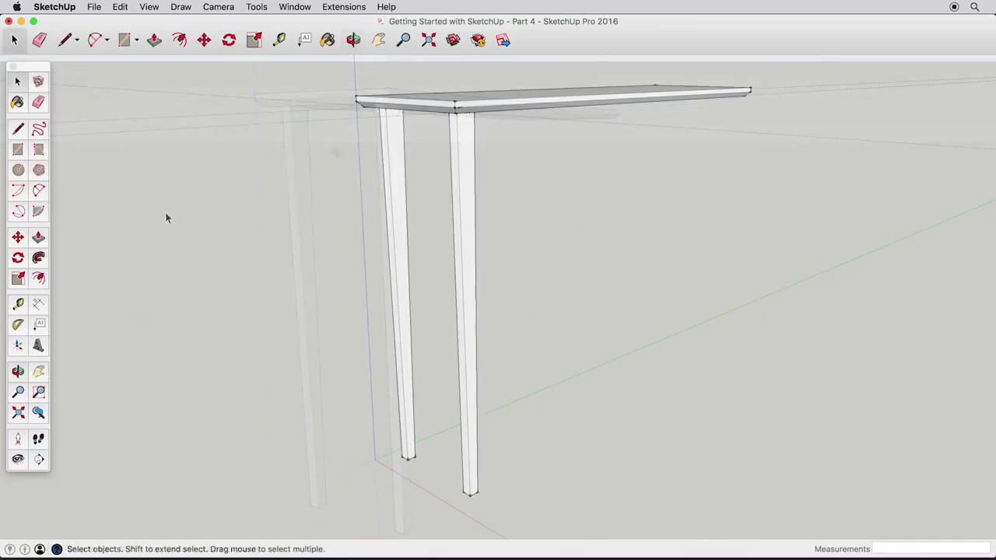
{"action": "left_click", "coordinate": [18, 149]}
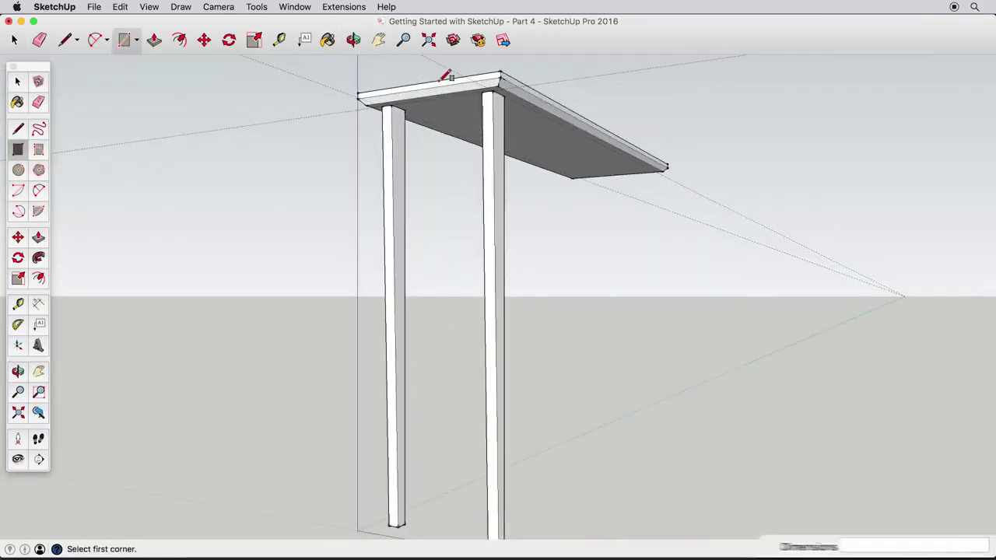
{"action": "middle_click_drag", "start_coordinate": [445, 80], "coordinate": [475, 91]}
{"action": "left_click", "coordinate": [413, 108]}
{"action": "middle_click_drag", "start_coordinate": [588, 100], "coordinate": [651, 98]}
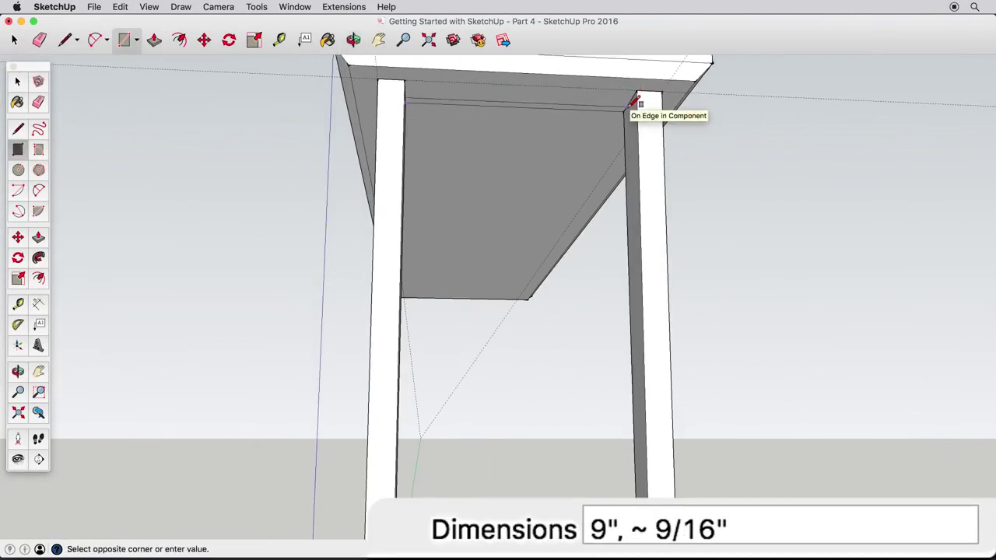
{"action": "type", "text": "9\",.5"}
{"action": "key", "text": "Return"}
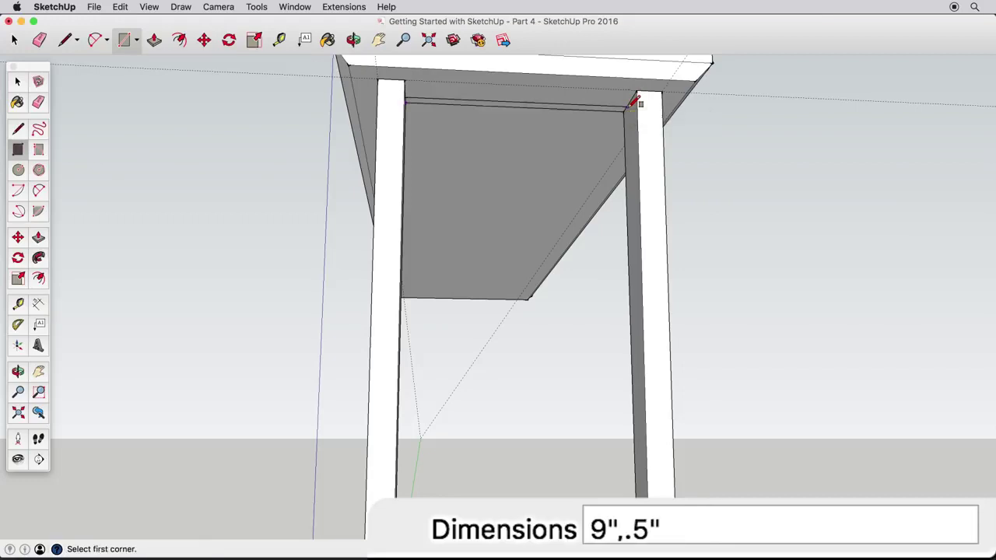
{"action": "key", "text": "space"}
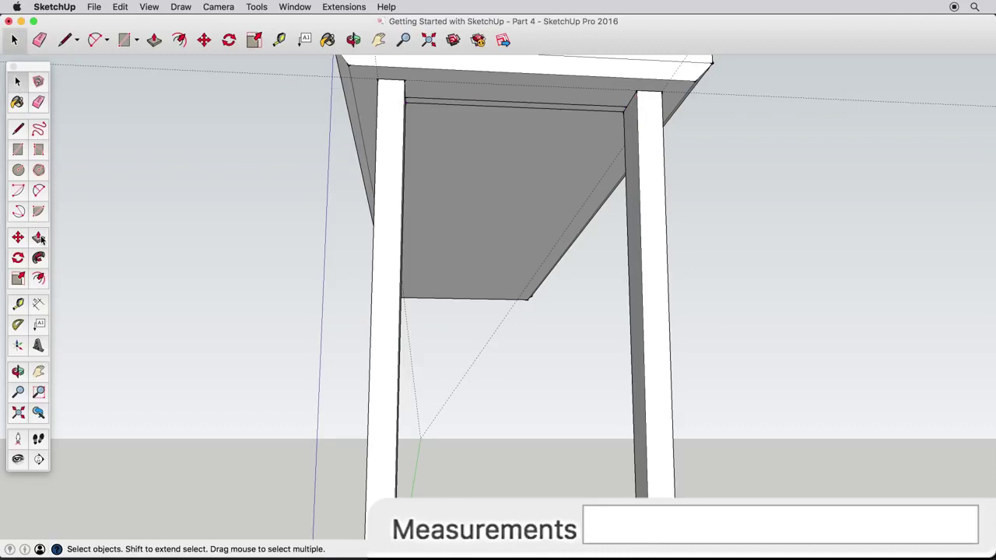
Step: Push/Pull the rectangle between the legs 6" downward from the tabletop's underside
{"action": "left_click", "coordinate": [41, 236]}
{"action": "left_click", "coordinate": [513, 113]}
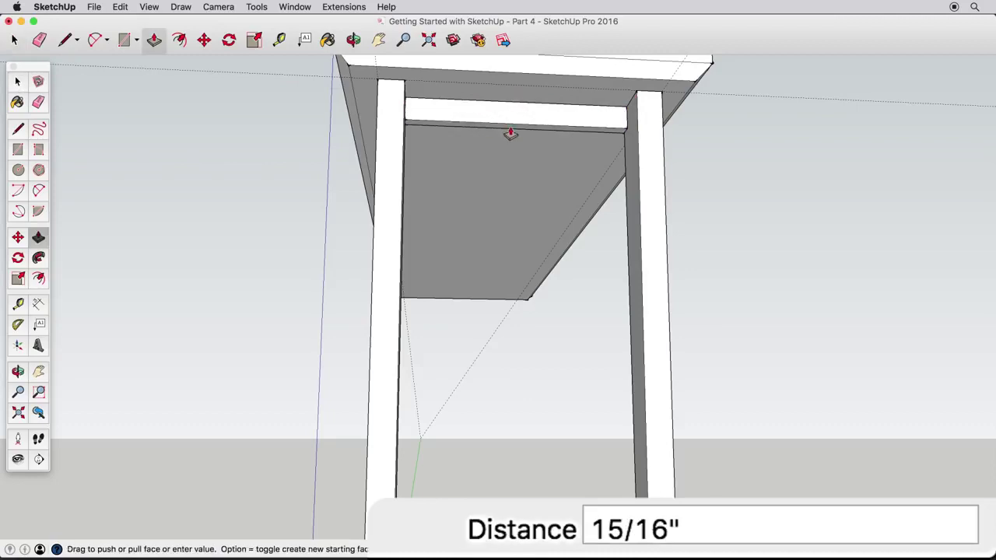
{"action": "type", "text": "6"}
{"action": "key", "text": "Return"}
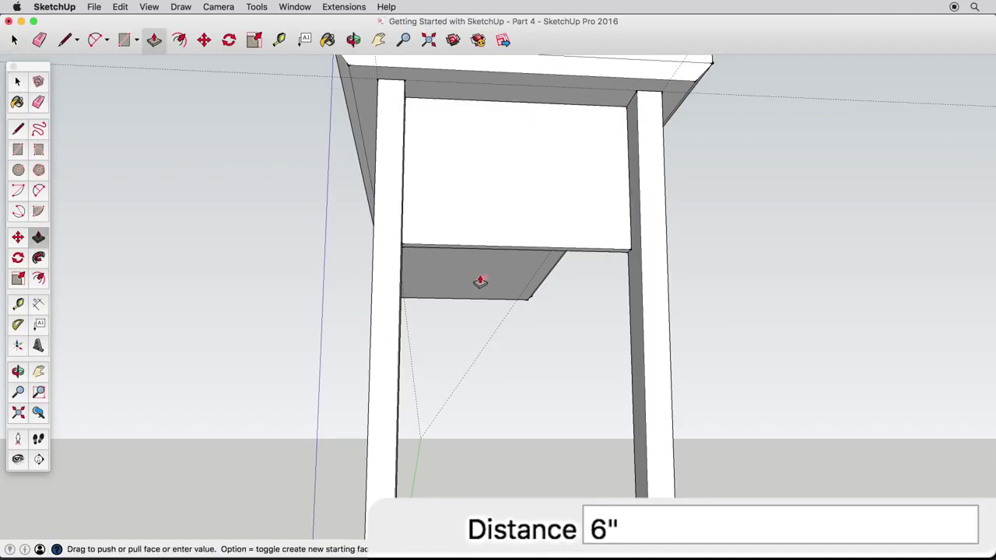
Step: Make the whole panel between the legs a component named "Side support"
{"action": "left_click", "coordinate": [18, 81]}
{"action": "left_click", "coordinate": [484, 184]}
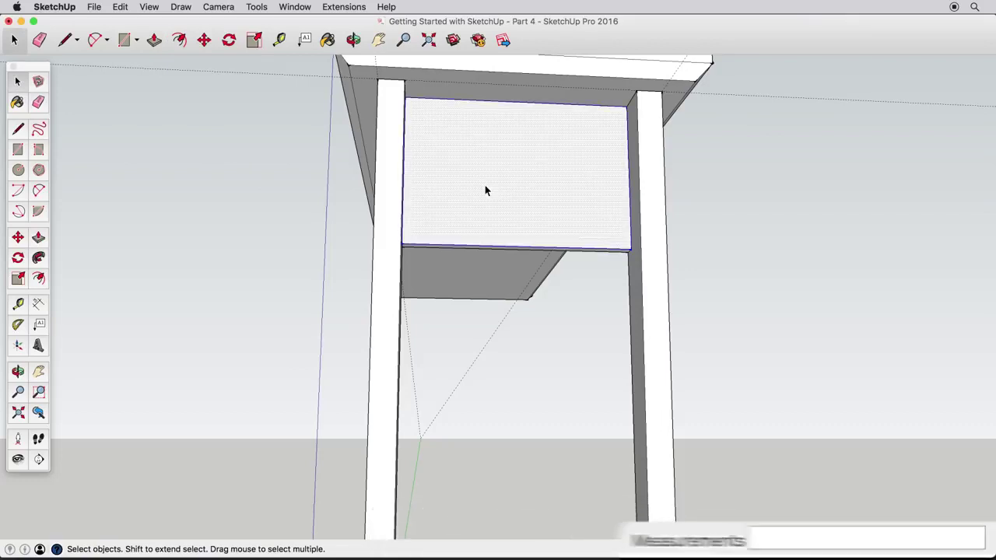
{"action": "right_click", "coordinate": [488, 187]}
{"action": "left_click", "coordinate": [552, 269]}
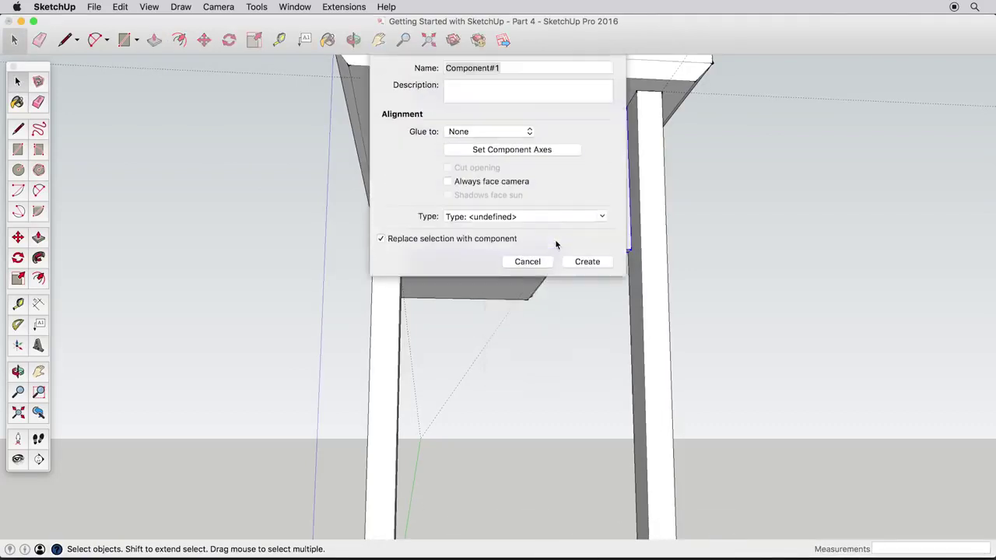
{"action": "type", "text": "Side support"}
{"action": "key", "text": "Return"}
{"action": "middle_click_drag", "start_coordinate": [593, 184], "coordinate": [572, 226]}
{"action": "scroll", "coordinate": [580, 229], "scroll_direction": "down", "scroll_amount": 3}
{"action": "middle_click_drag", "start_coordinate": [573, 256], "coordinate": [477, 232]}
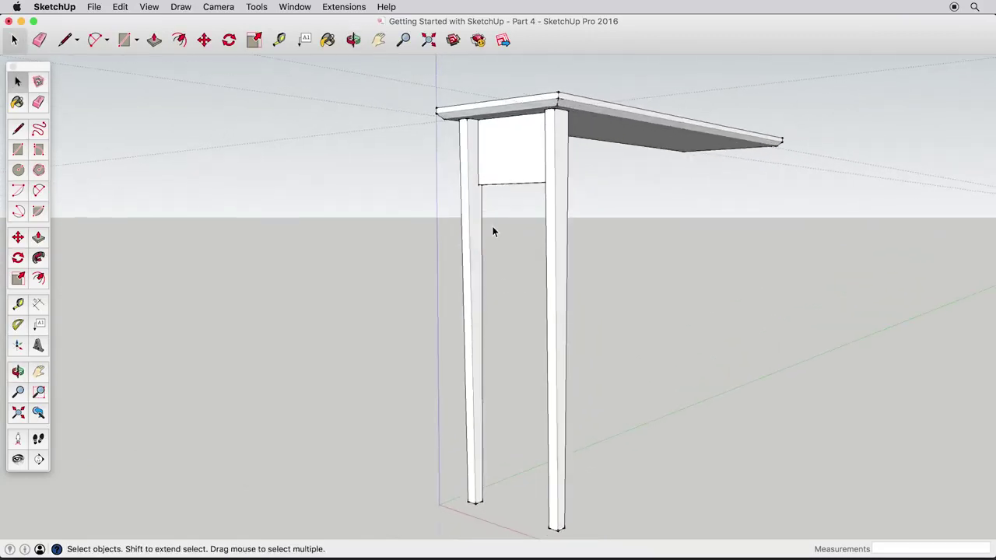
Step: Copy both legs and the side support between them along the tabletop's length to about its middle
{"action": "left_click", "coordinate": [469, 212]}
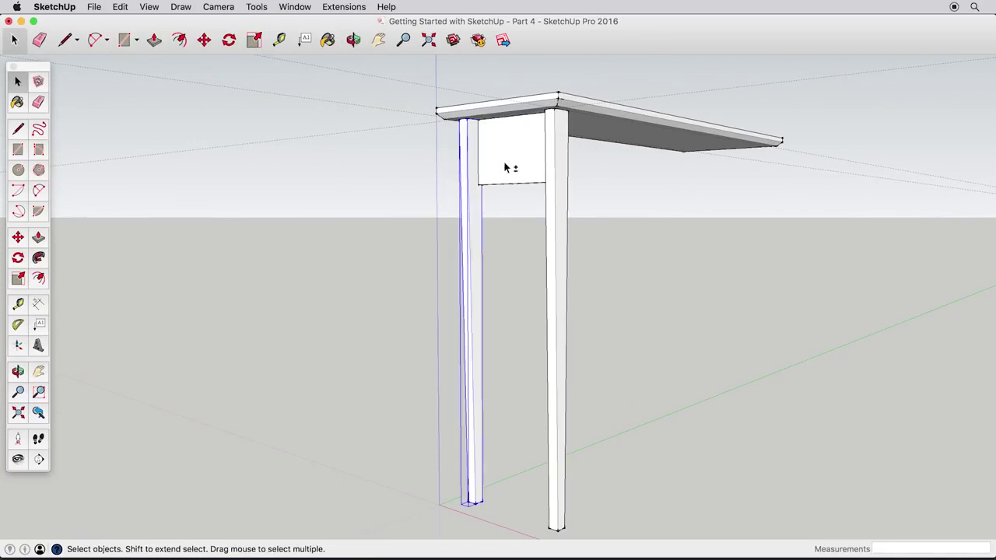
{"action": "left_click", "coordinate": [558, 210], "text": "shift"}
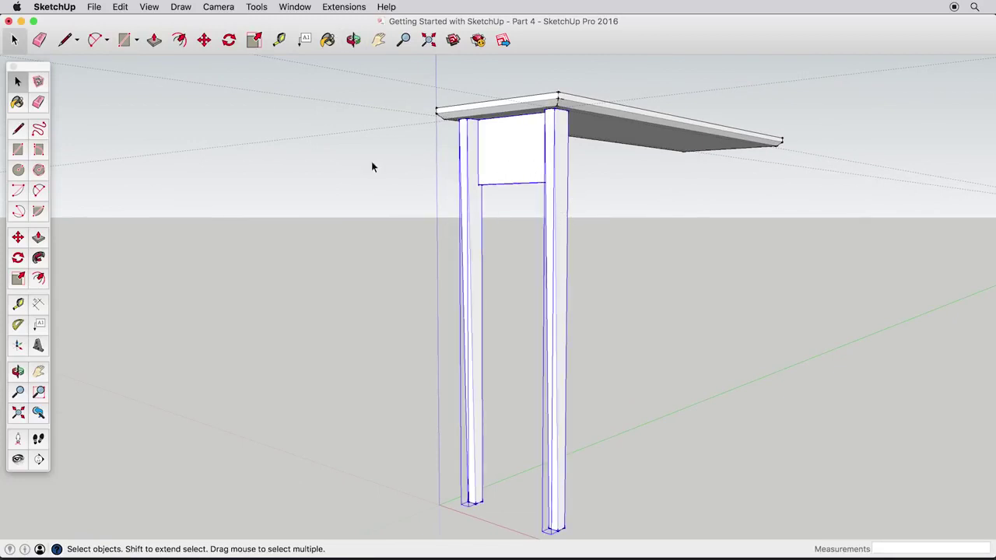
{"action": "left_click", "coordinate": [21, 238]}
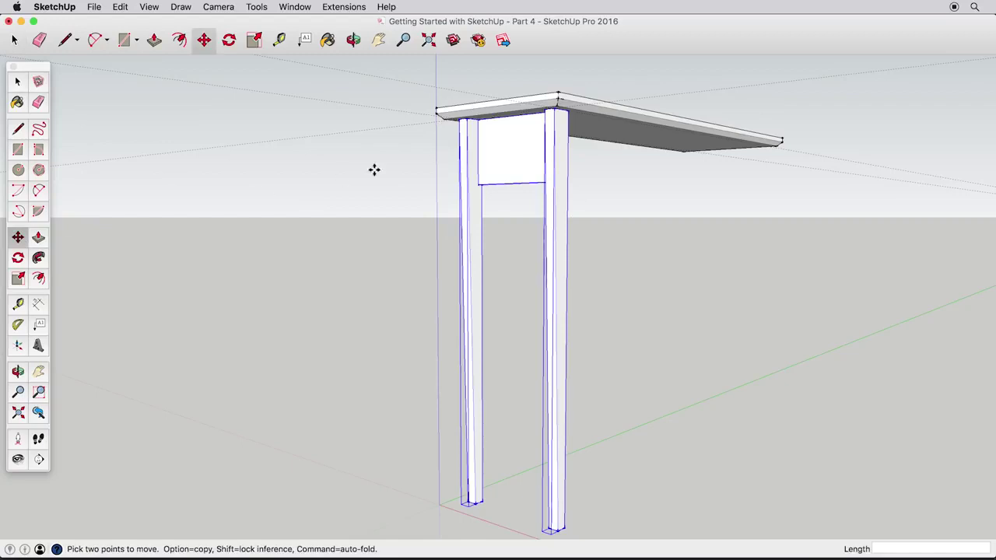
{"action": "left_click", "coordinate": [557, 102]}
{"action": "key", "text": "alt"}
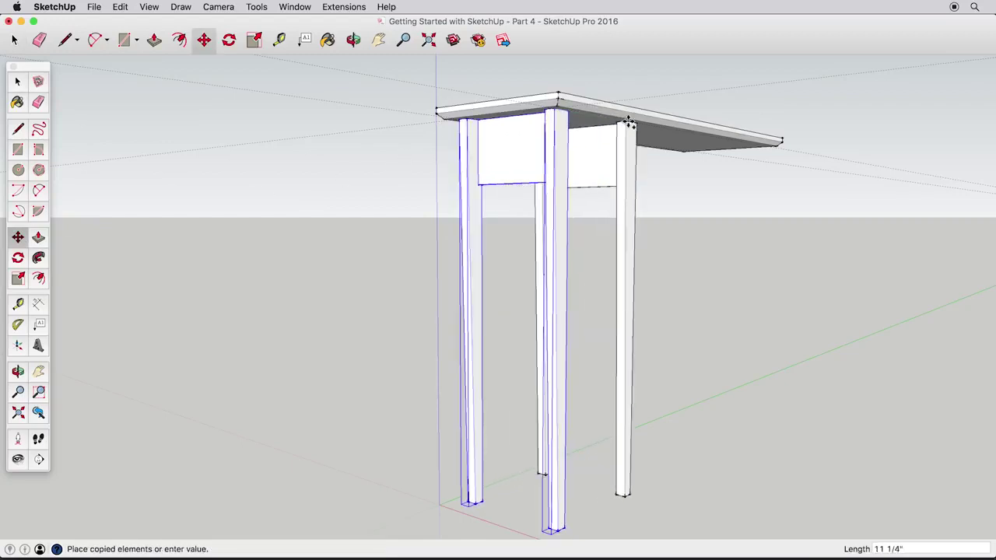
{"action": "left_click", "coordinate": [685, 134]}
{"action": "middle_click_drag", "start_coordinate": [685, 136], "coordinate": [478, 147]}
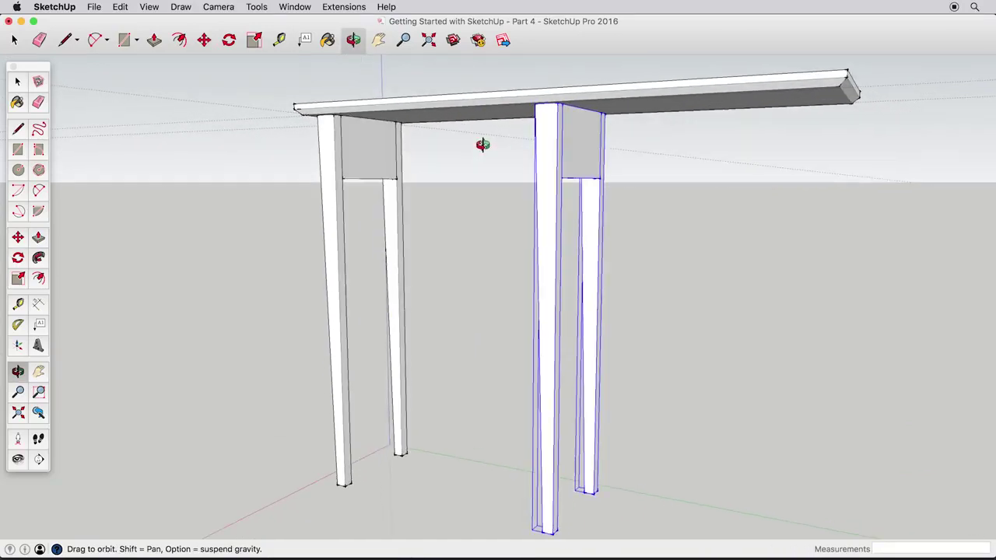
{"action": "left_click", "coordinate": [17, 81]}
{"action": "middle_click_drag", "start_coordinate": [478, 233], "coordinate": [784, 126]}
{"action": "scroll", "coordinate": [783, 87], "scroll_direction": "up", "scroll_amount": 4}
{"action": "key", "text": "t"}
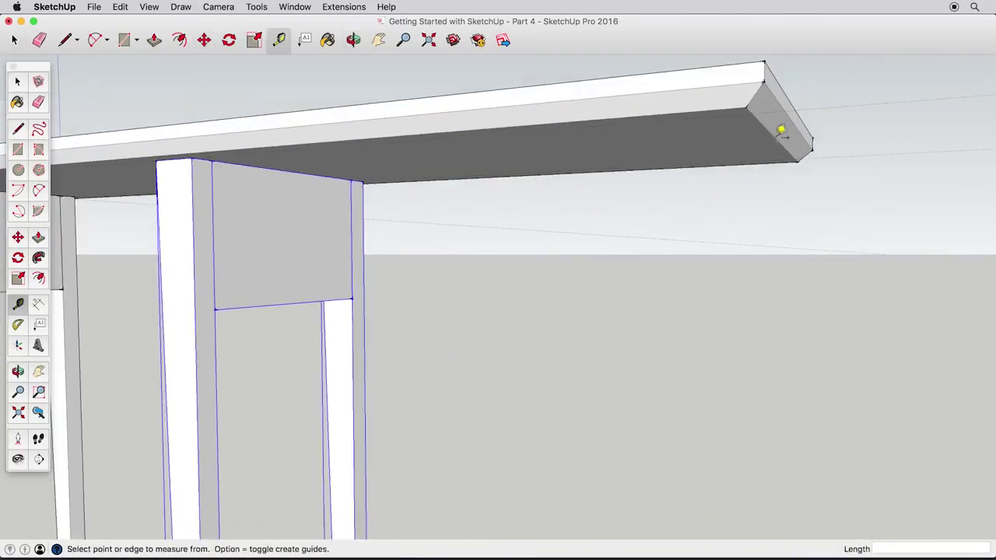
{"action": "left_click", "coordinate": [17, 81]}
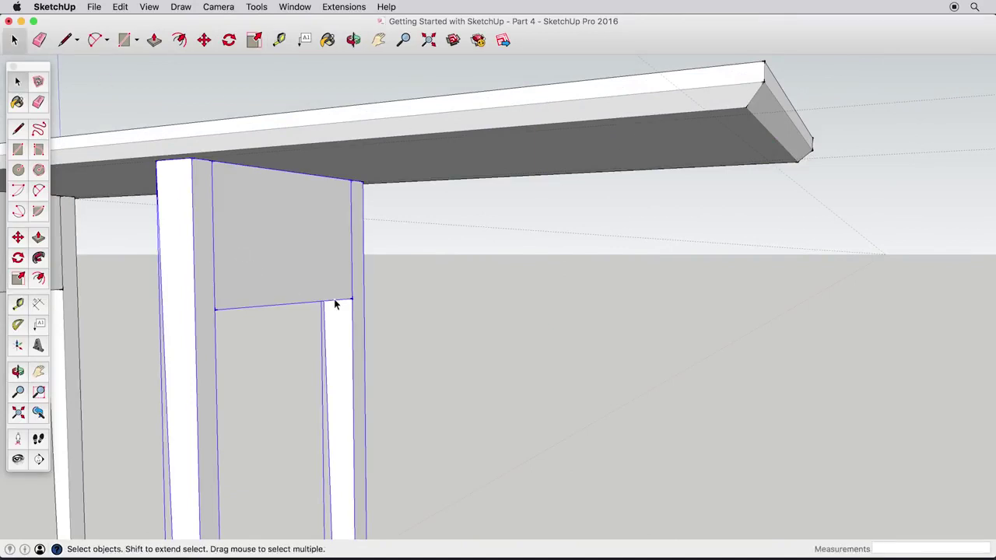
{"action": "scroll", "coordinate": [349, 375], "scroll_direction": "down", "scroll_amount": 5}
Step: Select both copied legs and their side support for the Scale tool
{"action": "middle_click_drag", "start_coordinate": [349, 375], "coordinate": [372, 249]}
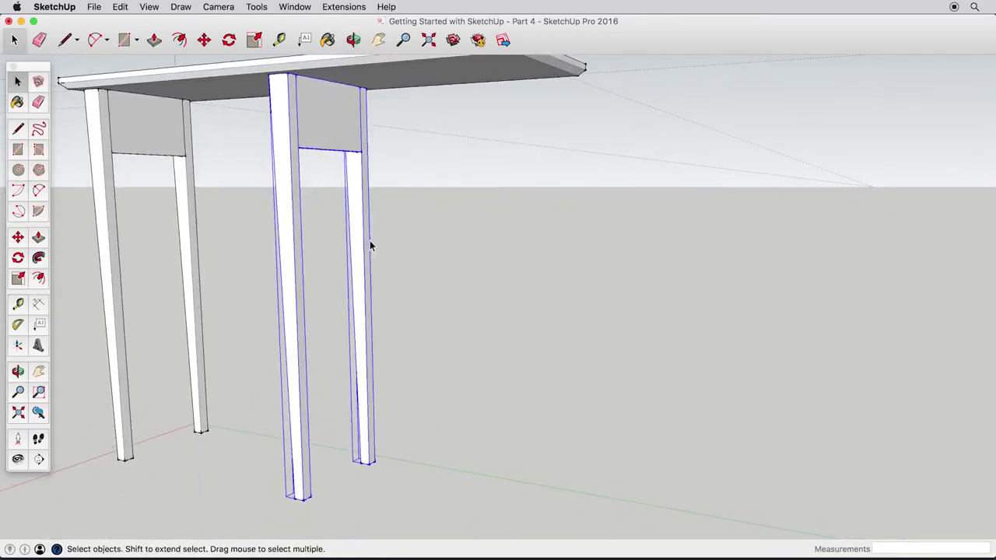
{"action": "left_click", "coordinate": [327, 208]}
{"action": "left_click", "coordinate": [297, 202]}
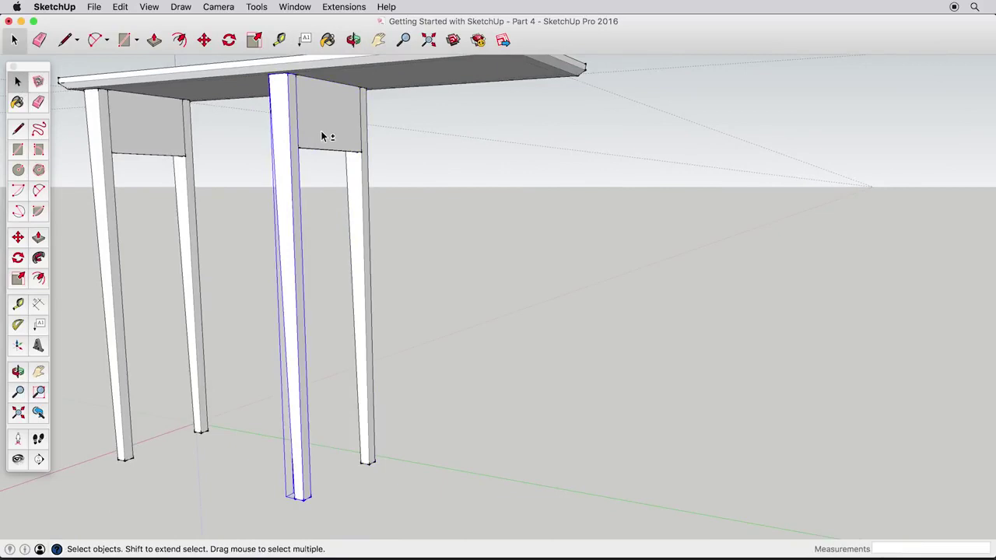
{"action": "left_click", "coordinate": [18, 279]}
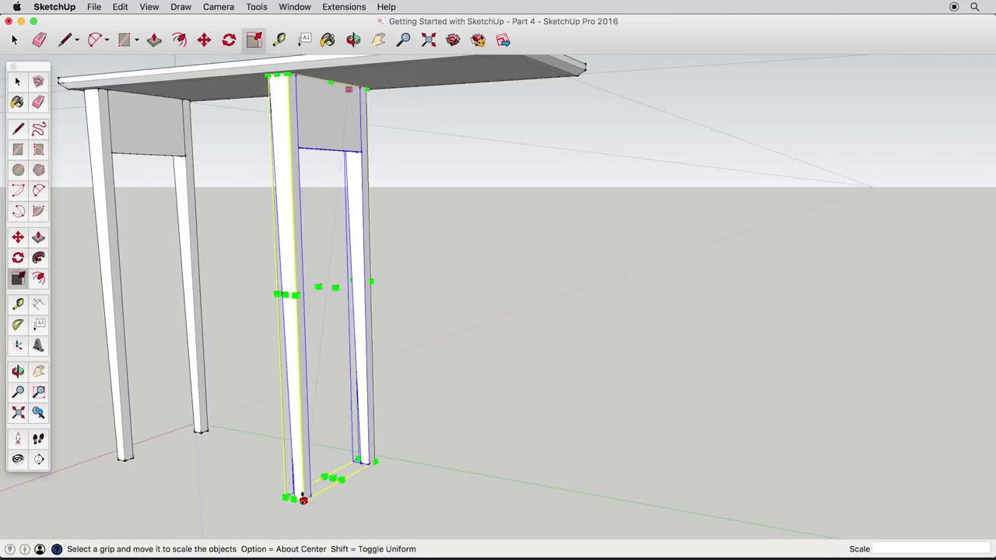
Step: Try resizing the copied leg assembly from its corner, side and lower scale grips, undoing the changes
{"action": "left_click_drag", "start_coordinate": [304, 501], "coordinate": [288, 471]}
{"action": "mouse_move", "coordinate": [286, 295]}
{"action": "left_mouse_down"}
{"action": "mouse_move", "coordinate": [145, 320]}
{"action": "mouse_move", "coordinate": [339, 284]}
{"action": "mouse_move", "coordinate": [161, 348]}
{"action": "mouse_move", "coordinate": [304, 300]}
{"action": "mouse_move", "coordinate": [289, 313]}
{"action": "left_mouse_up"}
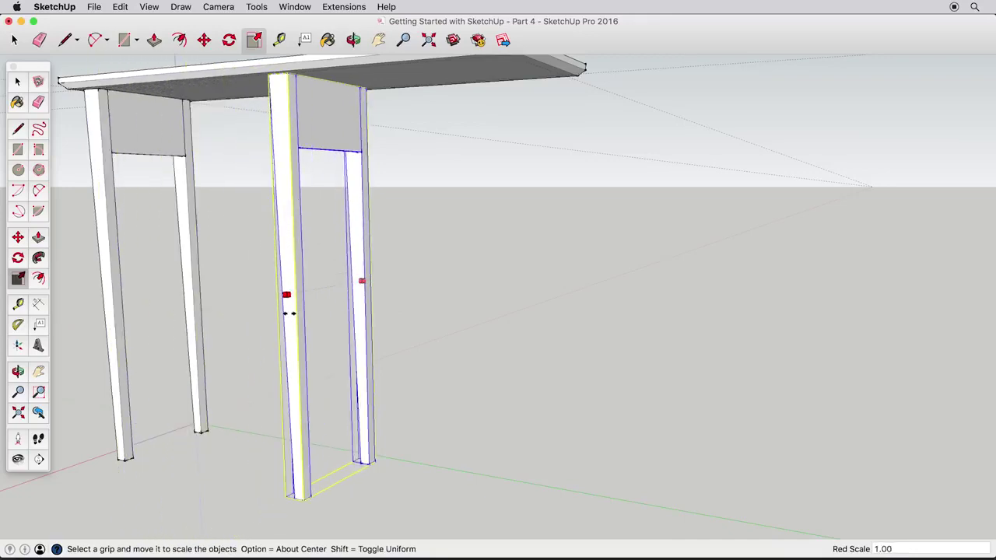
{"action": "left_click_drag", "start_coordinate": [336, 287], "coordinate": [346, 319]}
{"action": "key", "text": "super+z"}
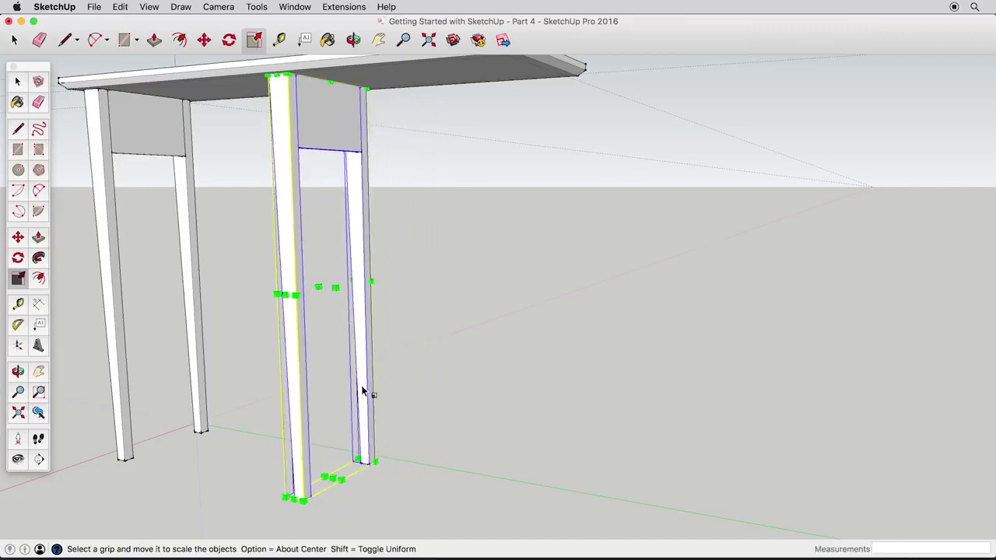
{"action": "mouse_move", "coordinate": [332, 477]}
{"action": "left_mouse_down"}
{"action": "mouse_move", "coordinate": [321, 152]}
{"action": "mouse_move", "coordinate": [332, 475]}
{"action": "left_mouse_up"}
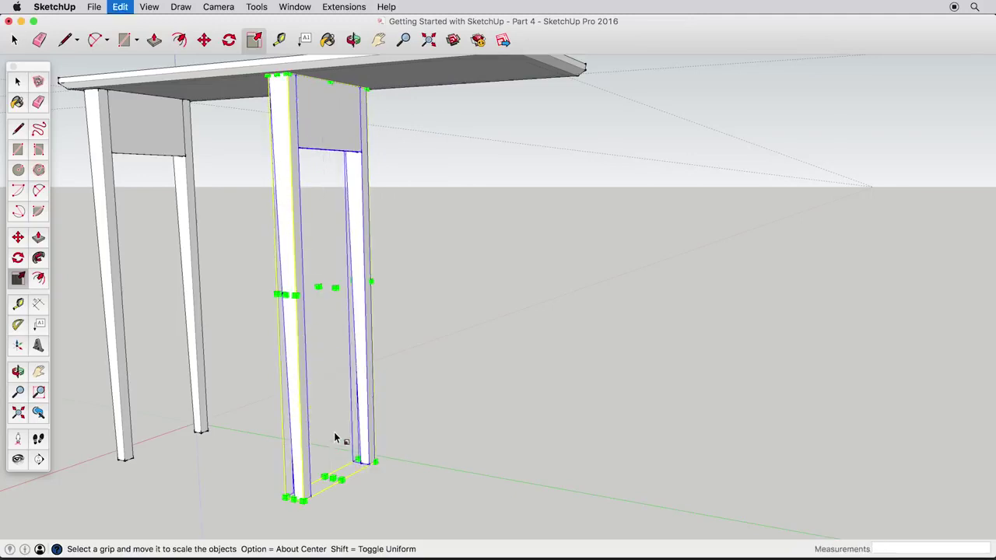
Step: Try green-axis scale factors of -1.00 and 5.12 on the copied leg assembly, and undo the scaling
{"action": "left_click_drag", "start_coordinate": [324, 291], "coordinate": [347, 337]}
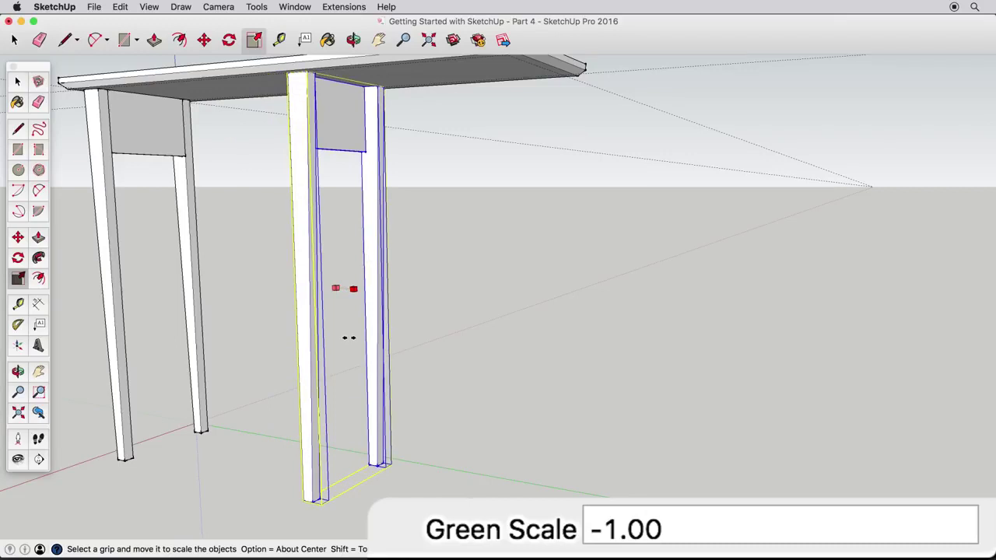
{"action": "left_click_drag", "start_coordinate": [348, 337], "coordinate": [246, 338]}
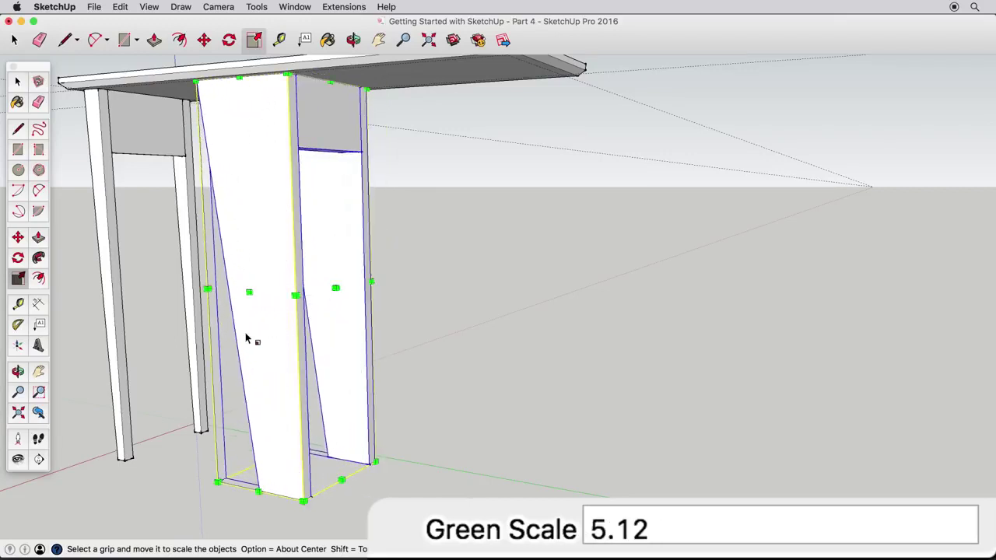
{"action": "key", "text": "super+z"}
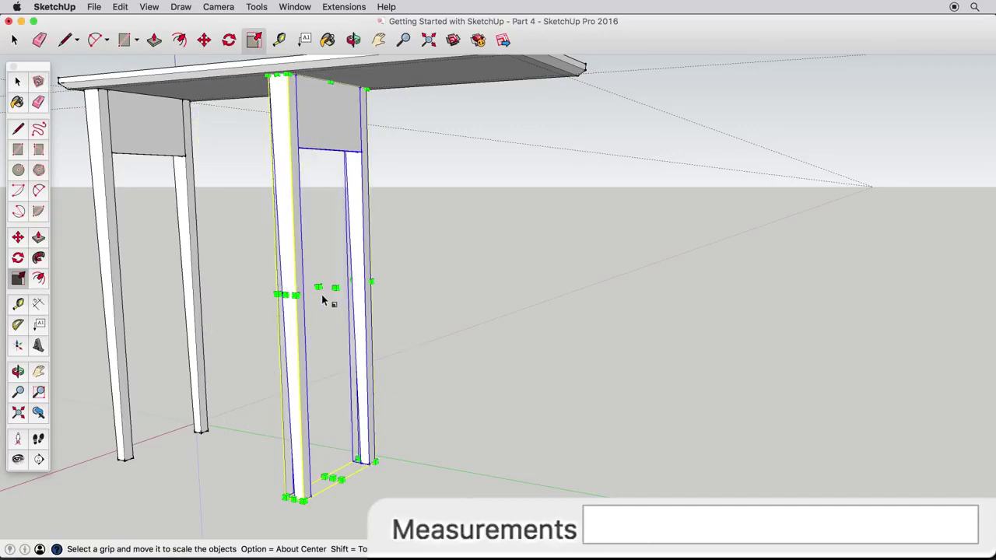
Step: Mirror the copied leg assembly with a green scale of -1.00 and move it to the tabletop's far underside corner
{"action": "left_click_drag", "start_coordinate": [318, 287], "coordinate": [352, 299]}
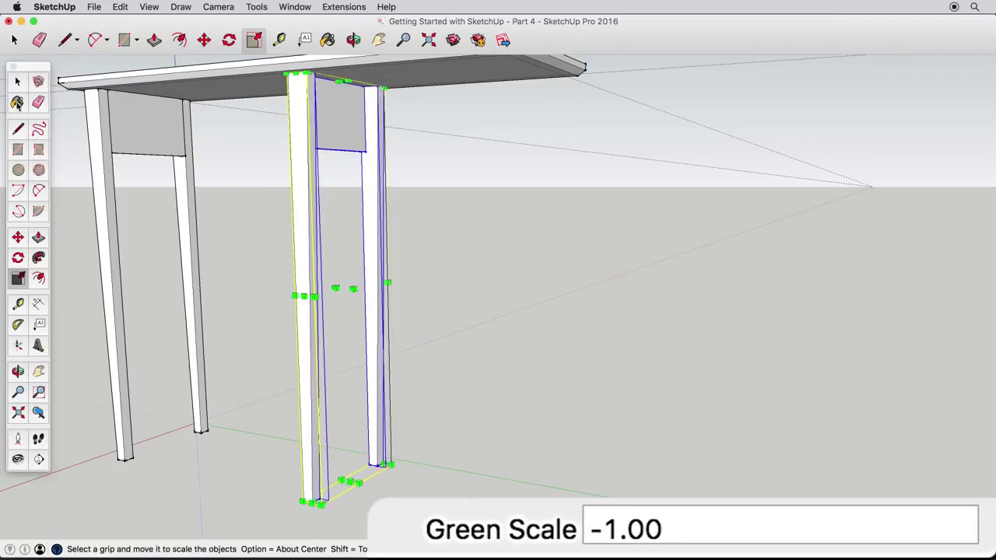
{"action": "left_click", "coordinate": [16, 81]}
{"action": "mouse_move", "coordinate": [314, 126]}
{"action": "middle_mouse_down"}
{"action": "mouse_move", "coordinate": [329, 96]}
{"action": "mouse_move", "coordinate": [319, 125]}
{"action": "middle_mouse_up"}
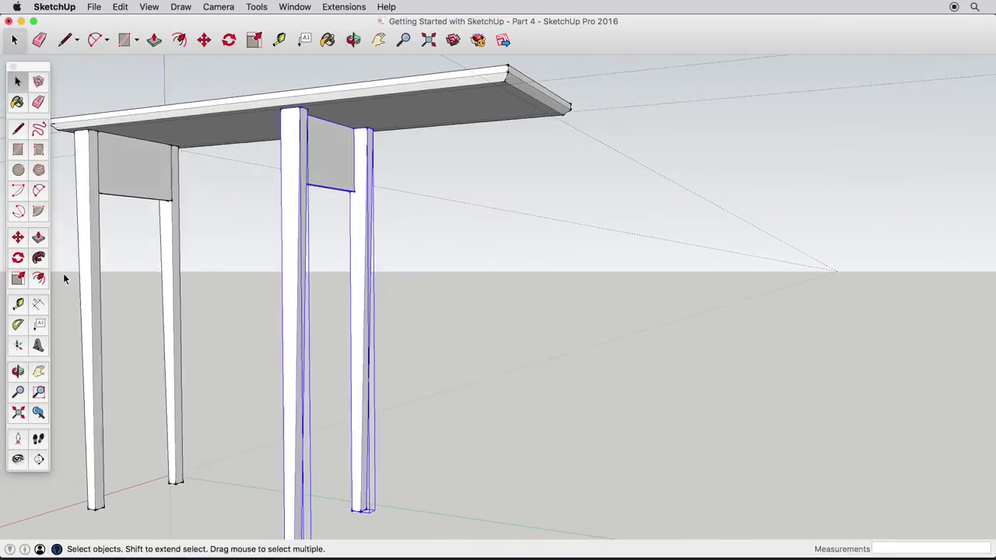
{"action": "left_click", "coordinate": [17, 238]}
{"action": "left_click_drag", "start_coordinate": [301, 108], "coordinate": [502, 90]}
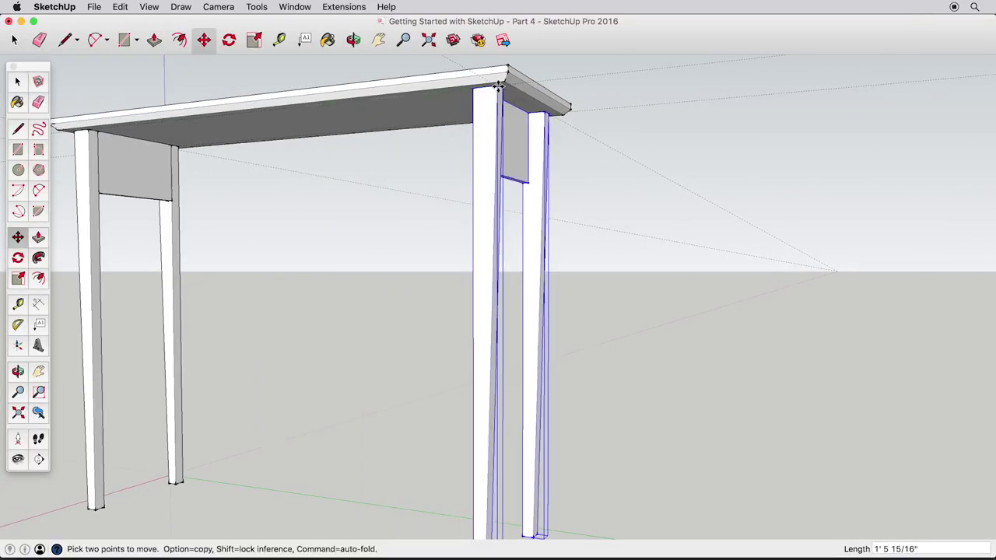
Step: Draw a .5" by 6" rectangle on the leg's inner face, starting at the upper corner beside the side support
{"action": "scroll", "coordinate": [502, 90], "scroll_direction": "up", "scroll_amount": 4}
{"action": "middle_click_drag", "start_coordinate": [502, 91], "coordinate": [255, 174]}
{"action": "scroll", "coordinate": [452, 98], "scroll_direction": "down", "scroll_amount": 5}
{"action": "scroll", "coordinate": [269, 167], "scroll_direction": "up", "scroll_amount": 6}
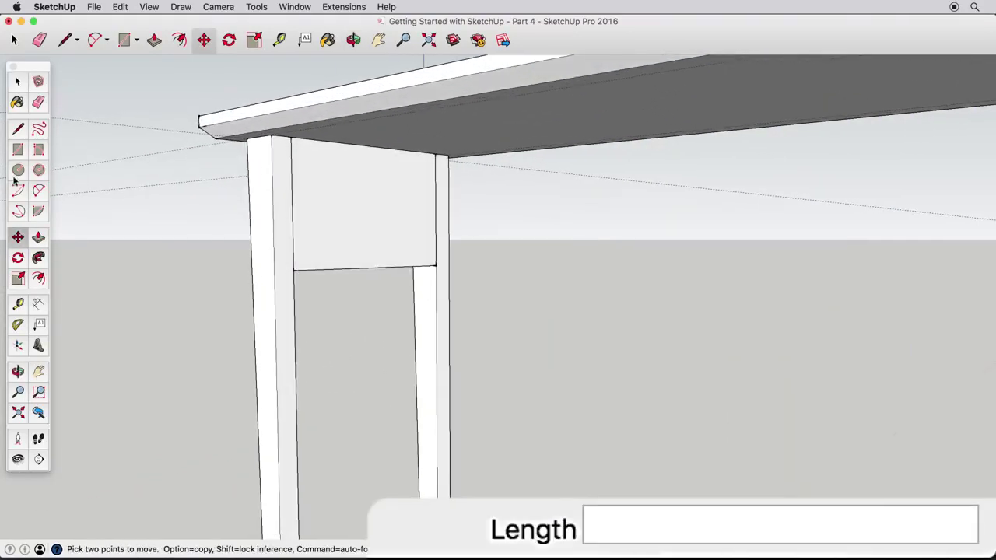
{"action": "left_click", "coordinate": [18, 149]}
{"action": "left_click", "coordinate": [296, 135]}
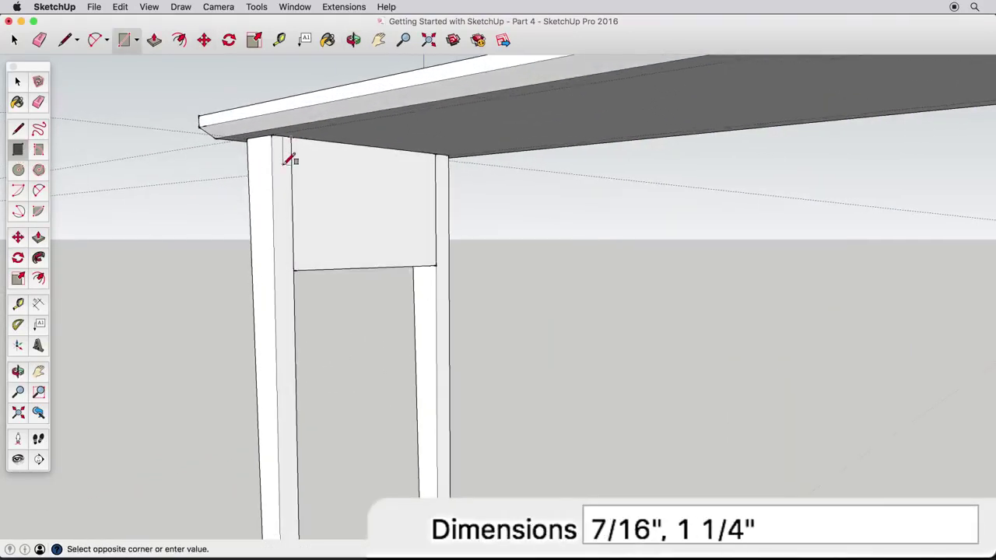
{"action": "type", "text": ".5\",6"}
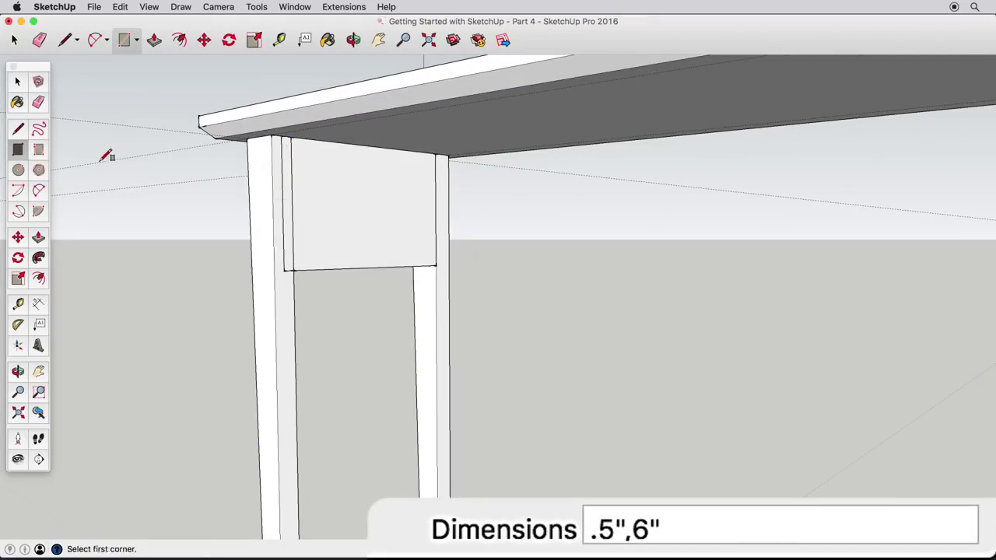
Step: Push/Pull the .5" by 6" rectangle 3' 5" across to the leg at the table's other end
{"action": "left_click", "coordinate": [38, 239]}
{"action": "left_click", "coordinate": [293, 225]}
{"action": "scroll", "coordinate": [384, 263], "scroll_direction": "down", "scroll_amount": 10}
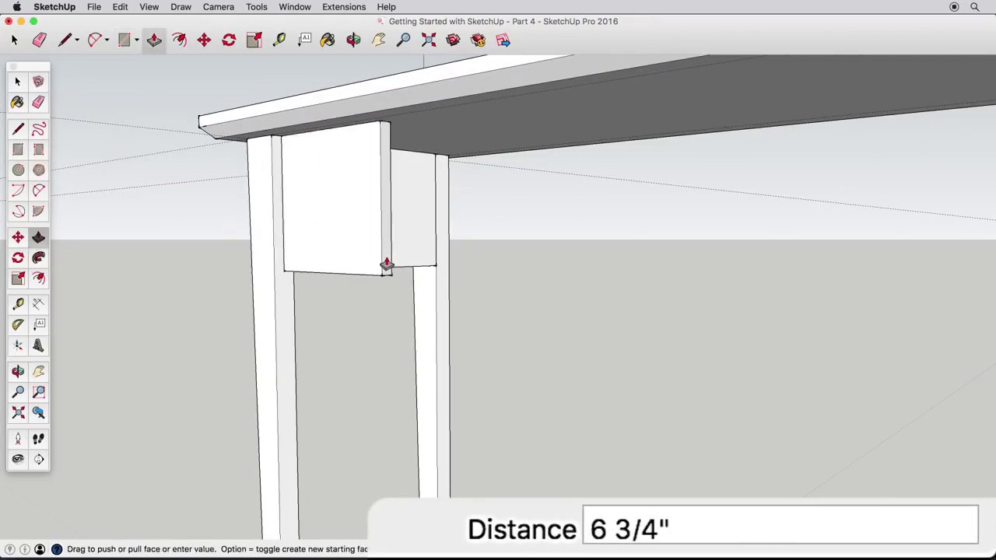
{"action": "middle_click_drag", "start_coordinate": [534, 283], "coordinate": [604, 249]}
{"action": "scroll", "coordinate": [583, 272], "scroll_direction": "up", "scroll_amount": 6}
{"action": "left_click", "coordinate": [542, 262]}
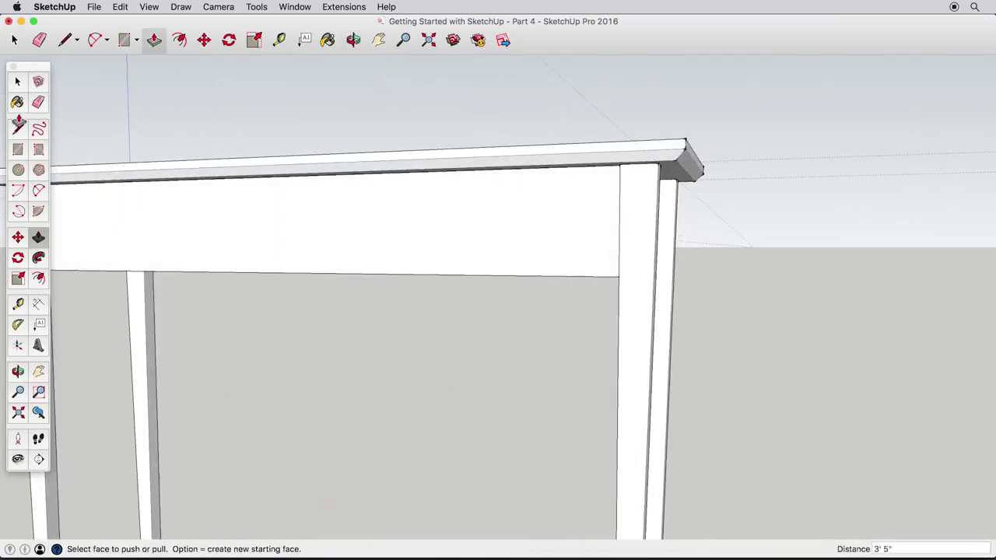
Step: Make the whole long panel between the legs a component named "Table front support"
{"action": "left_click", "coordinate": [25, 81]}
{"action": "left_click", "coordinate": [237, 231]}
{"action": "right_click", "coordinate": [238, 228]}
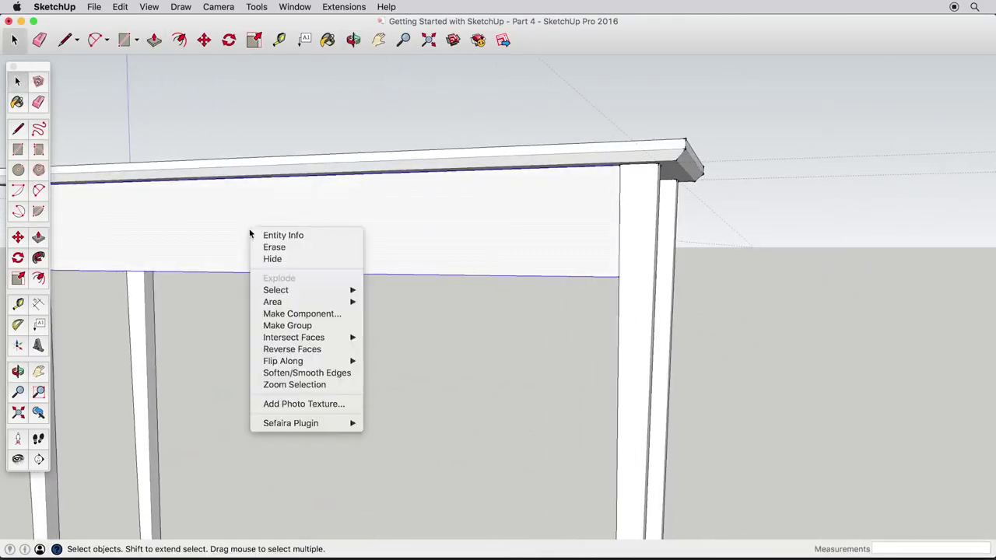
{"action": "left_click", "coordinate": [304, 314]}
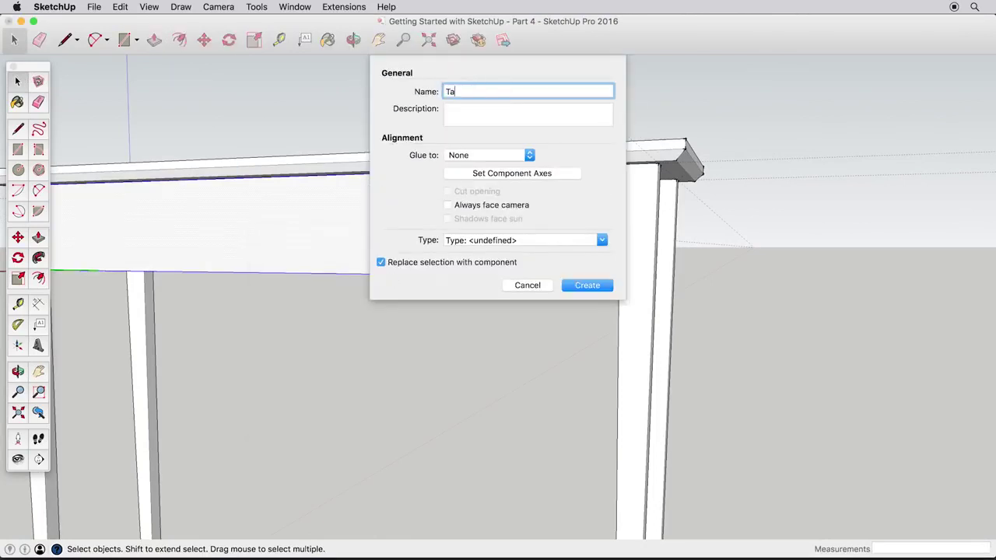
{"action": "type", "text": "Table front support"}
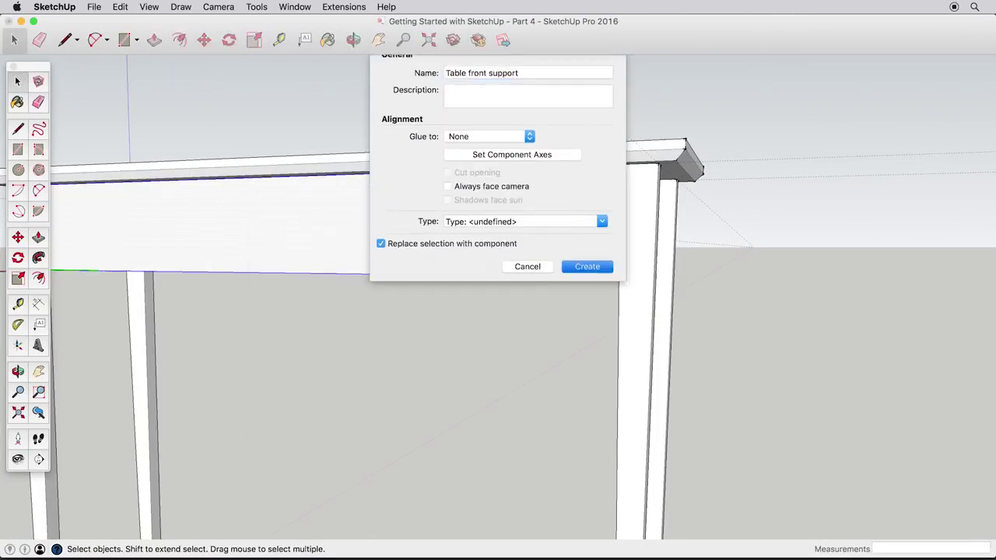
{"action": "key", "text": "Return"}
Step: Copy the Table front support component across the table's width to the opposite pair of legs
{"action": "middle_click_drag", "start_coordinate": [621, 249], "coordinate": [643, 233]}
{"action": "scroll", "coordinate": [527, 258], "scroll_direction": "down", "scroll_amount": 5}
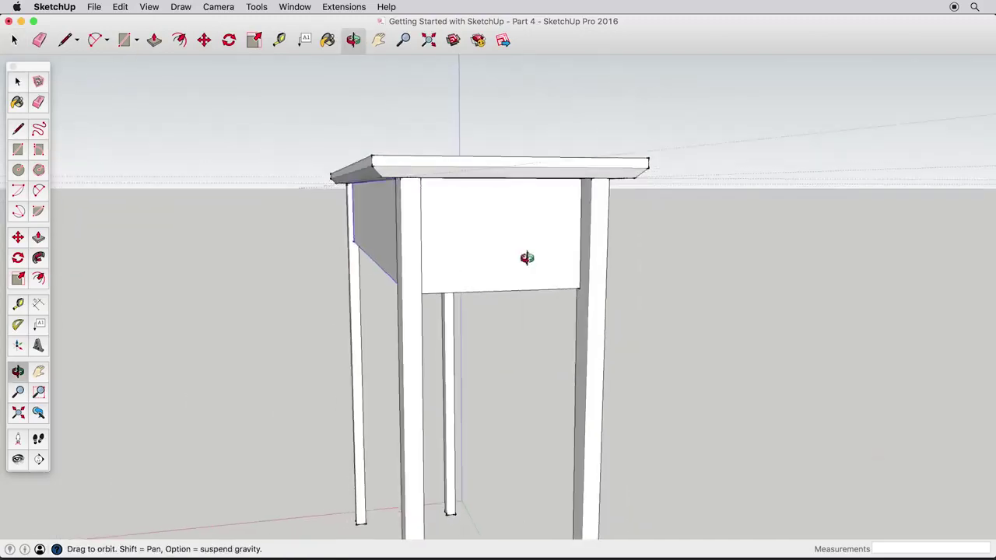
{"action": "middle_click_drag", "start_coordinate": [526, 257], "coordinate": [479, 245]}
{"action": "scroll", "coordinate": [478, 246], "scroll_direction": "up", "scroll_amount": 5}
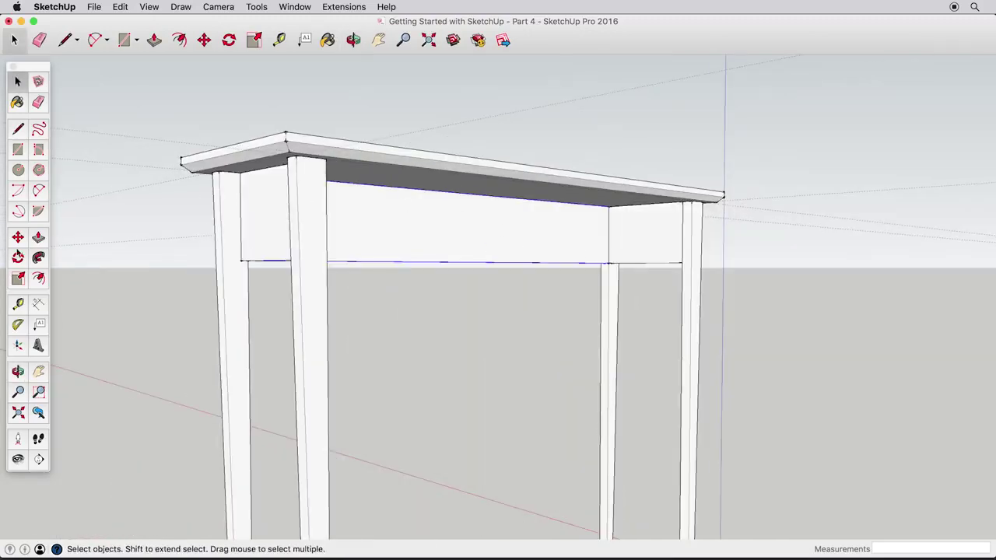
{"action": "key", "text": "m"}
{"action": "left_click", "coordinate": [610, 207]}
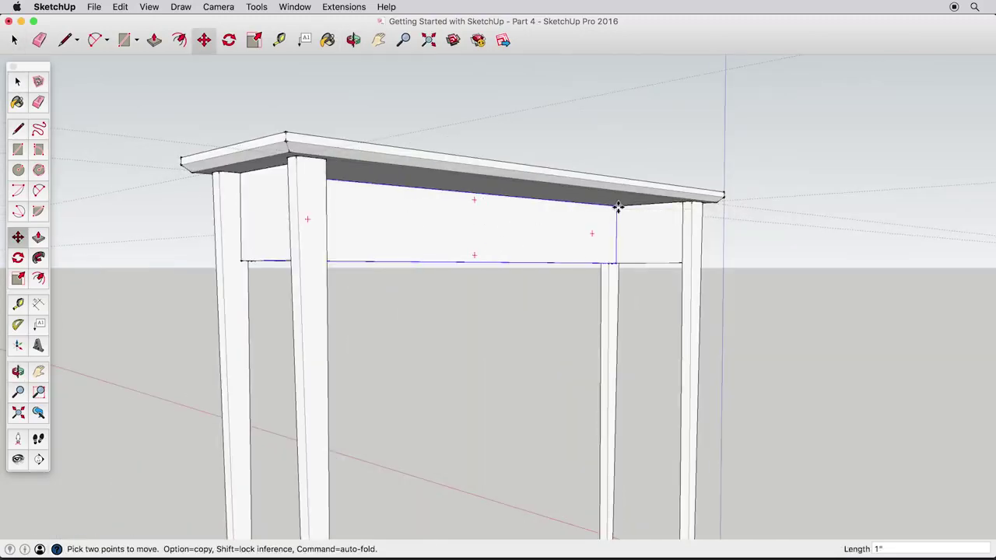
{"action": "key", "text": "alt"}
{"action": "left_click", "coordinate": [685, 204]}
Step: Place a Tape Measure guide line 1" above the lower edge of the long front support
{"action": "middle_click_drag", "start_coordinate": [501, 240], "coordinate": [697, 261]}
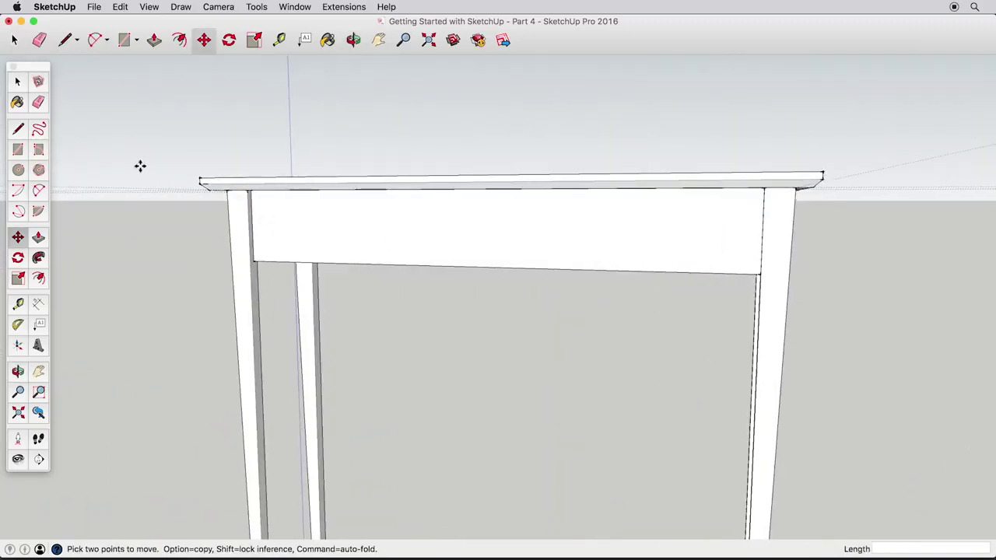
{"action": "left_click", "coordinate": [17, 86]}
{"action": "middle_click_drag", "start_coordinate": [498, 237], "coordinate": [523, 235]}
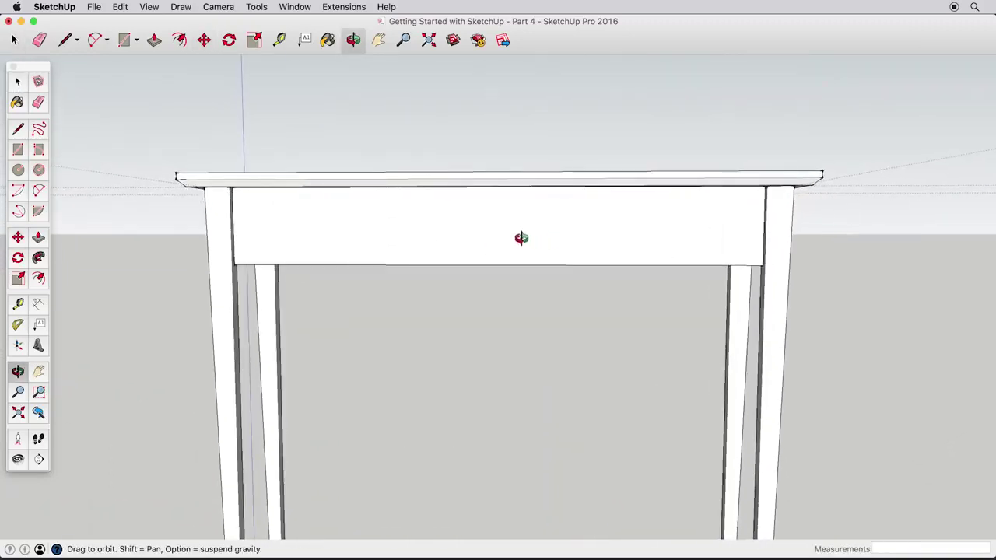
{"action": "scroll", "coordinate": [506, 244], "scroll_direction": "up", "scroll_amount": 3}
{"action": "scroll", "coordinate": [506, 243], "scroll_direction": "up", "scroll_amount": 2}
{"action": "left_click", "coordinate": [18, 304]}
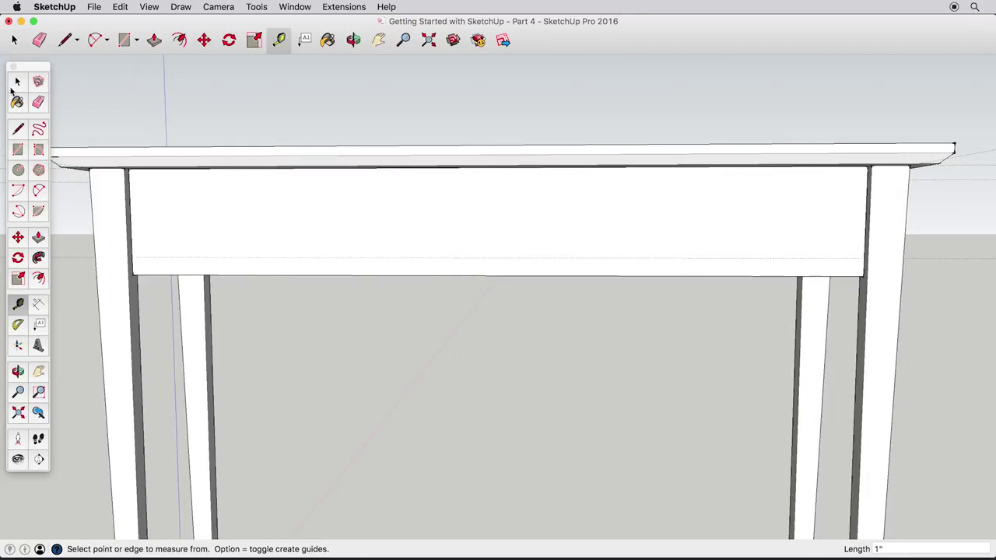
{"action": "left_click", "coordinate": [17, 83]}
Step: Inside the front support component, draw a 2 Point Arc between its lower corners, bulging up to the 1" guide line
{"action": "middle_click_drag", "start_coordinate": [226, 201], "coordinate": [213, 220]}
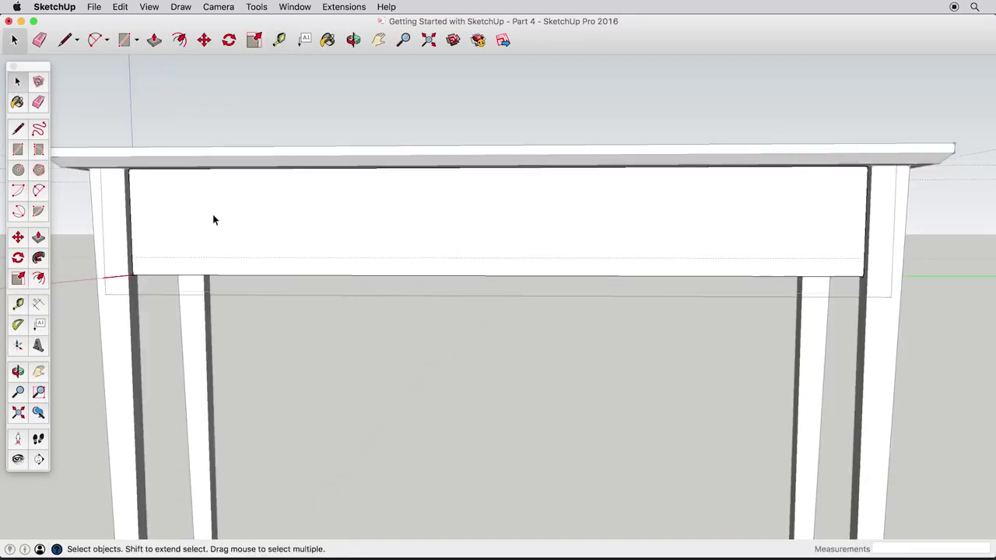
{"action": "left_click", "coordinate": [38, 192]}
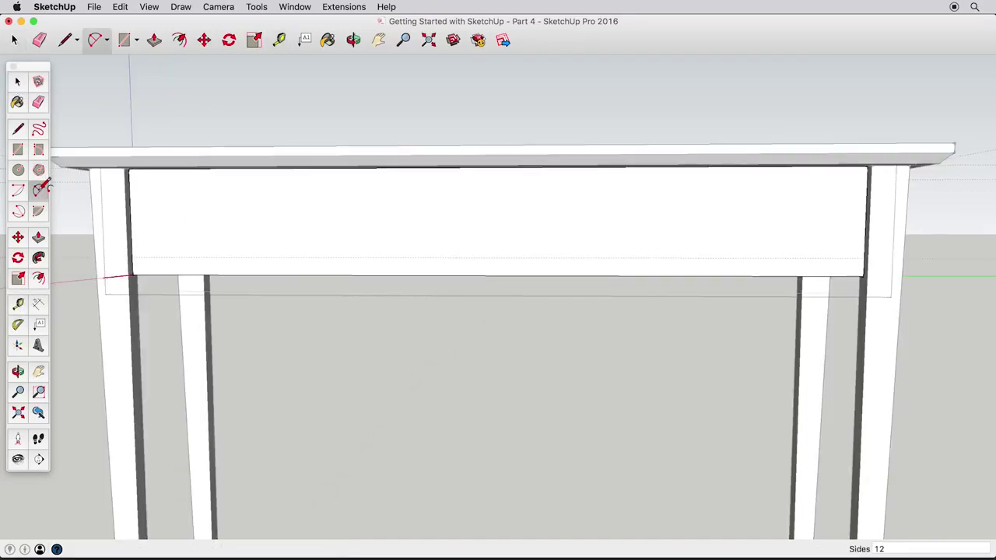
{"action": "left_click", "coordinate": [133, 276]}
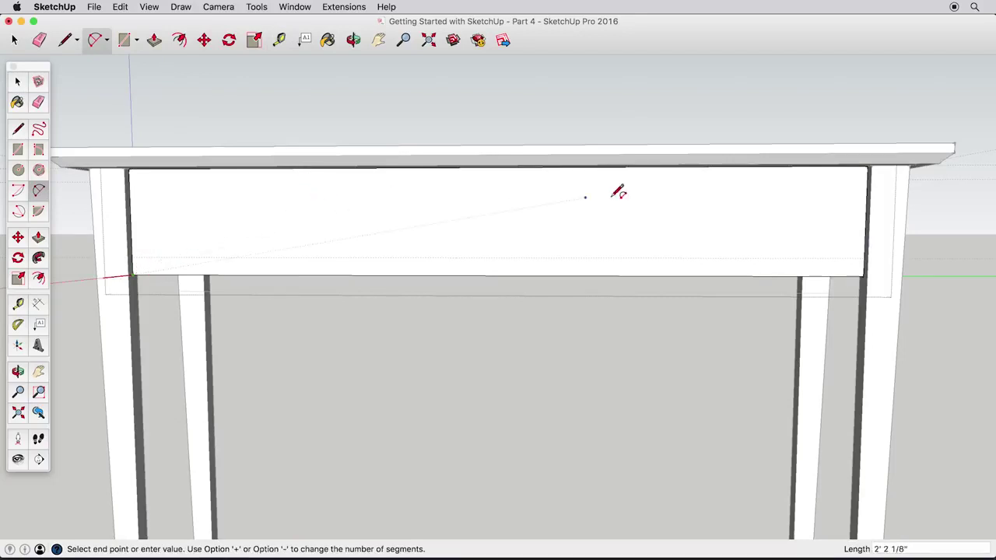
{"action": "left_click", "coordinate": [866, 275]}
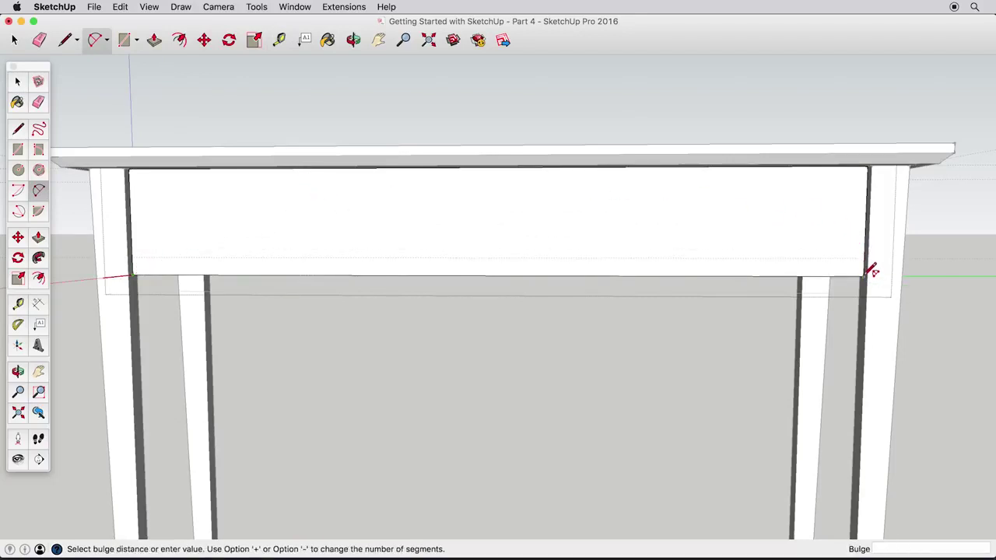
{"action": "left_click", "coordinate": [494, 255]}
Step: Push/Pull the area beneath the arc back 1/2" to cut it out of the front support, and leave the component
{"action": "left_click", "coordinate": [38, 236]}
{"action": "middle_click_drag", "start_coordinate": [464, 264], "coordinate": [389, 244]}
{"action": "left_click", "coordinate": [477, 269]}
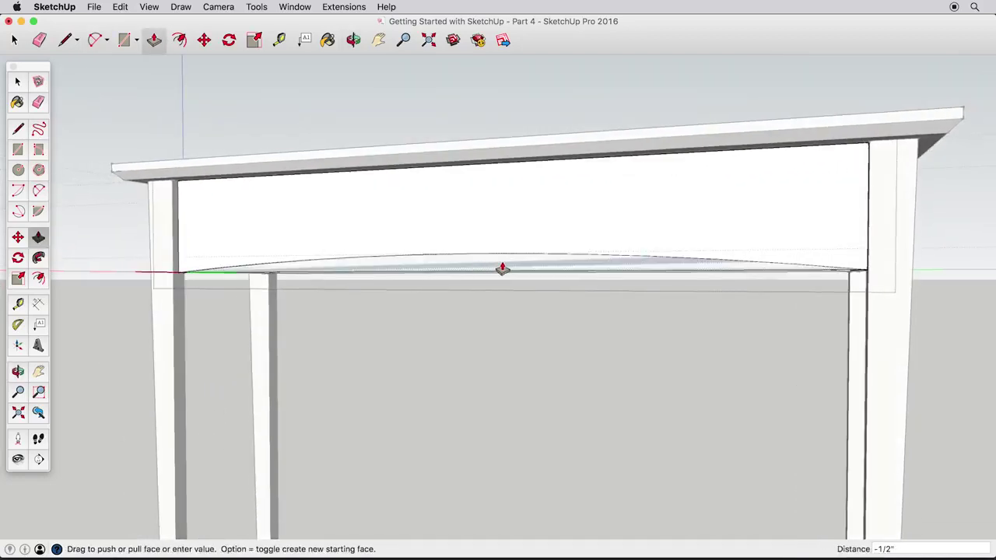
{"action": "left_click", "coordinate": [498, 271]}
{"action": "middle_click_drag", "start_coordinate": [495, 273], "coordinate": [473, 287]}
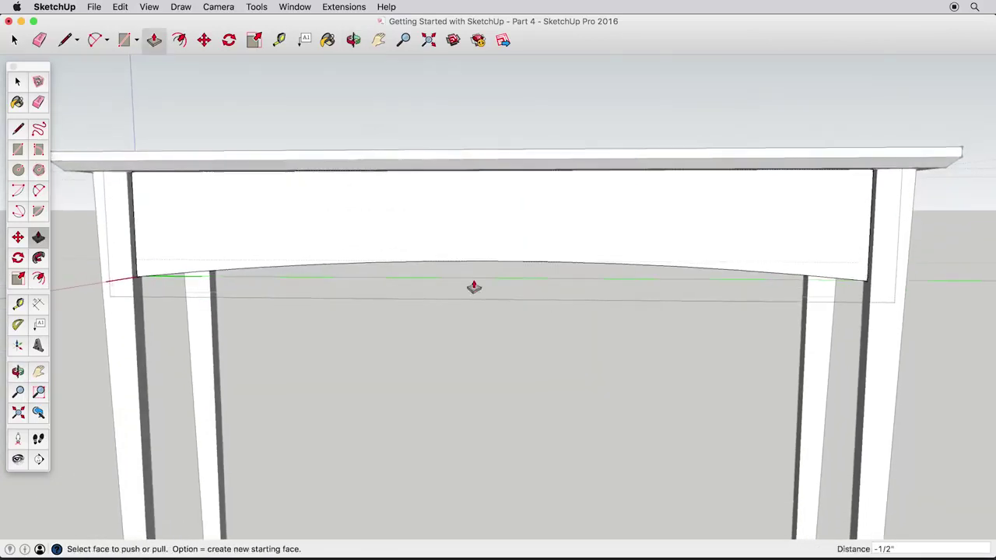
{"action": "key", "text": "space"}
Step: Draw a 3" by 15" rectangle on the face of the front support, near one end
{"action": "middle_click_drag", "start_coordinate": [260, 315], "coordinate": [339, 276]}
{"action": "middle_click_drag", "start_coordinate": [280, 260], "coordinate": [413, 288]}
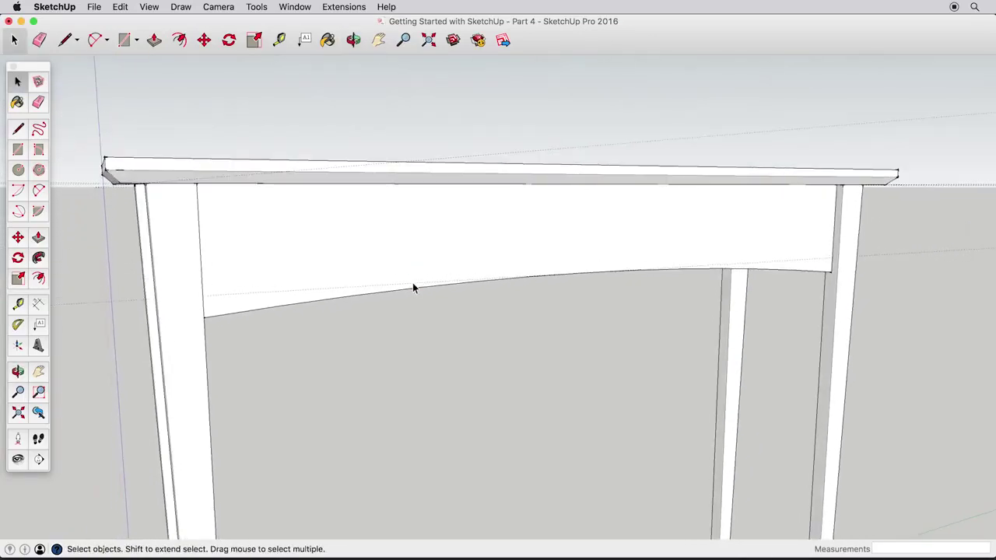
{"action": "left_click", "coordinate": [16, 149]}
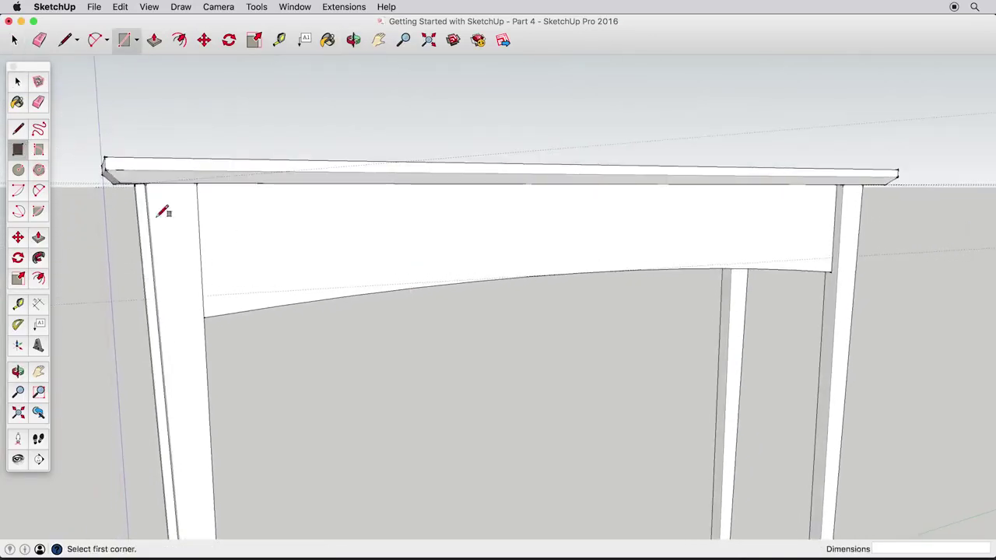
{"action": "mouse_move", "coordinate": [249, 213]}
{"action": "middle_mouse_down"}
{"action": "mouse_move", "coordinate": [277, 220]}
{"action": "mouse_move", "coordinate": [257, 198]}
{"action": "mouse_move", "coordinate": [276, 211]}
{"action": "mouse_move", "coordinate": [226, 220]}
{"action": "mouse_move", "coordinate": [252, 209]}
{"action": "middle_mouse_up"}
{"action": "left_click", "coordinate": [273, 204]}
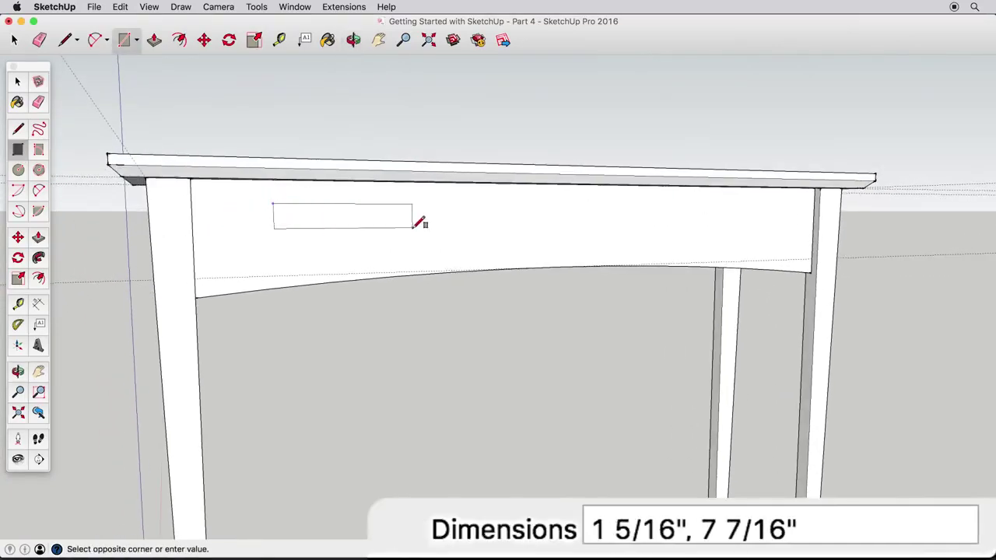
{"action": "type", "text": "3\",15"}
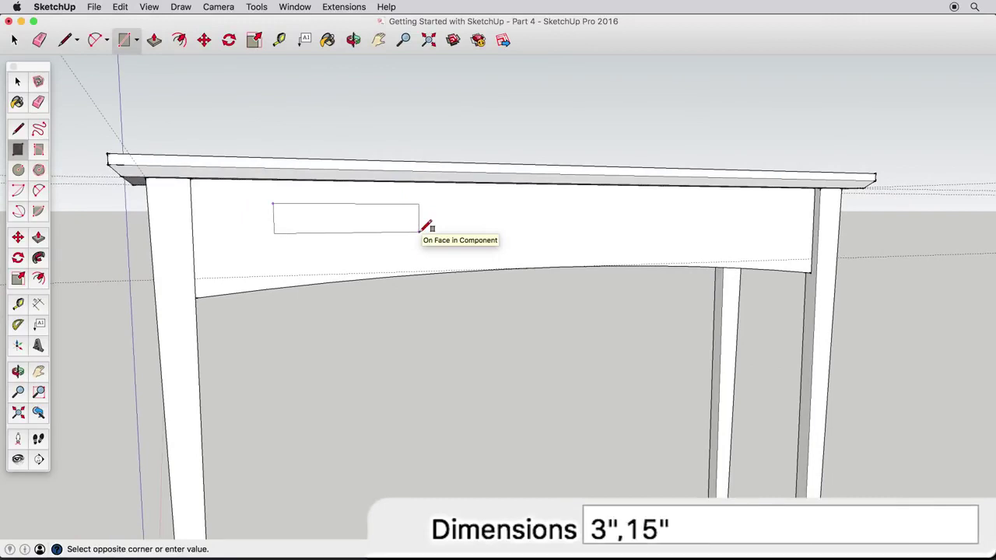
{"action": "key", "text": "Return"}
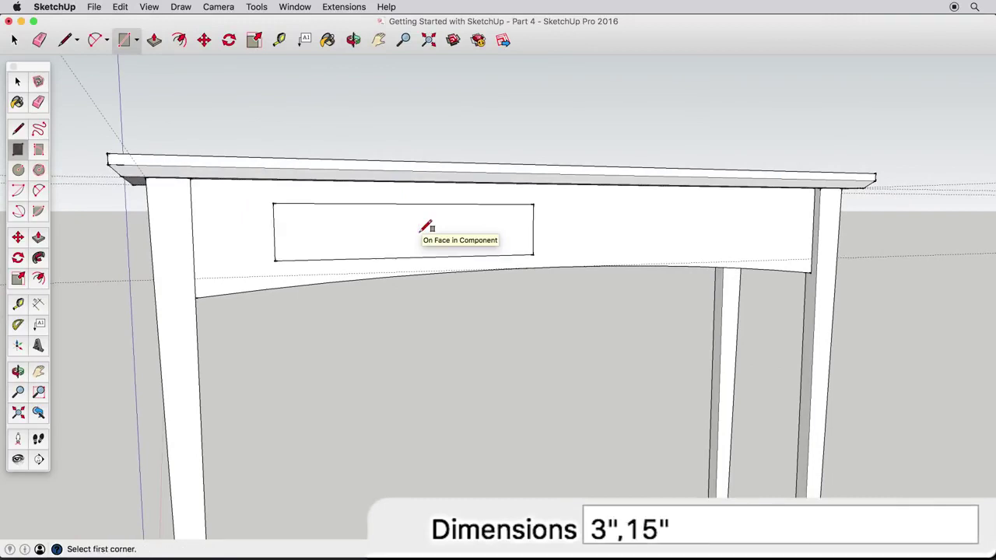
Step: Push/Pull the 3" by 15" rectangle outward 1" to form a drawer block
{"action": "left_click", "coordinate": [38, 237]}
{"action": "left_click_drag", "start_coordinate": [307, 245], "coordinate": [316, 254]}
{"action": "type", "text": "1\""}
{"action": "key", "text": "Return"}
Step: Draw a line about 1/2" long across the drawer block's lower front corner and run Follow Me with this profile to bevel the front edges
{"action": "middle_click_drag", "start_coordinate": [300, 249], "coordinate": [361, 267]}
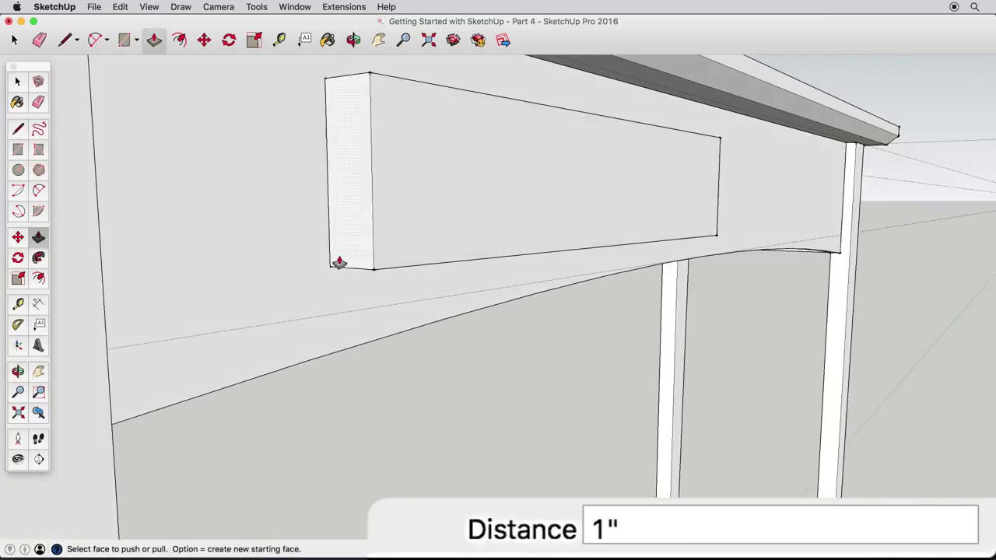
{"action": "left_click", "coordinate": [18, 128]}
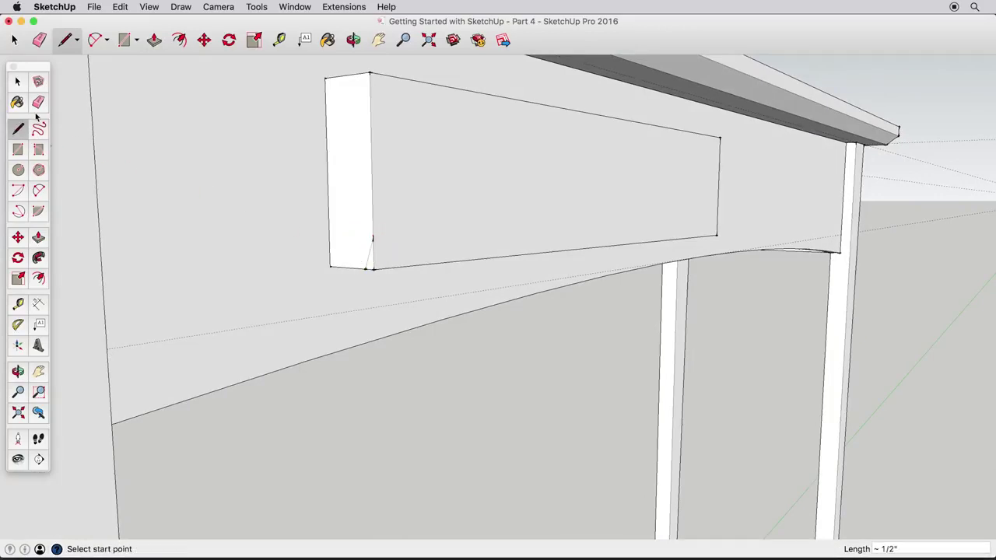
{"action": "left_click", "coordinate": [18, 82]}
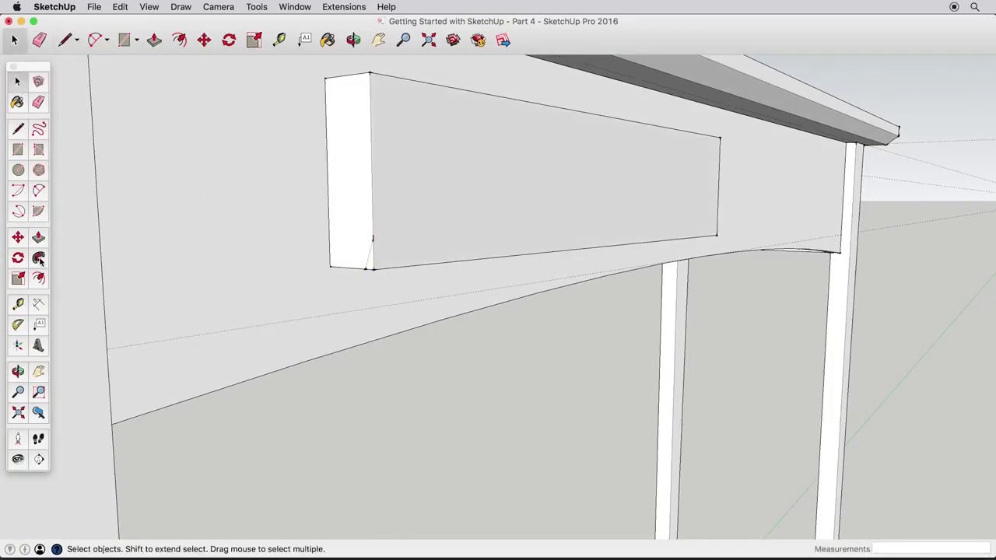
{"action": "left_click", "coordinate": [39, 258]}
{"action": "left_click_drag", "start_coordinate": [370, 261], "coordinate": [369, 228]}
{"action": "middle_click_drag", "start_coordinate": [369, 227], "coordinate": [192, 166]}
Step: Make the whole beveled drawer front a component
{"action": "left_click", "coordinate": [18, 82]}
{"action": "triple_click", "coordinate": [416, 196]}
{"action": "right_click", "coordinate": [416, 196]}
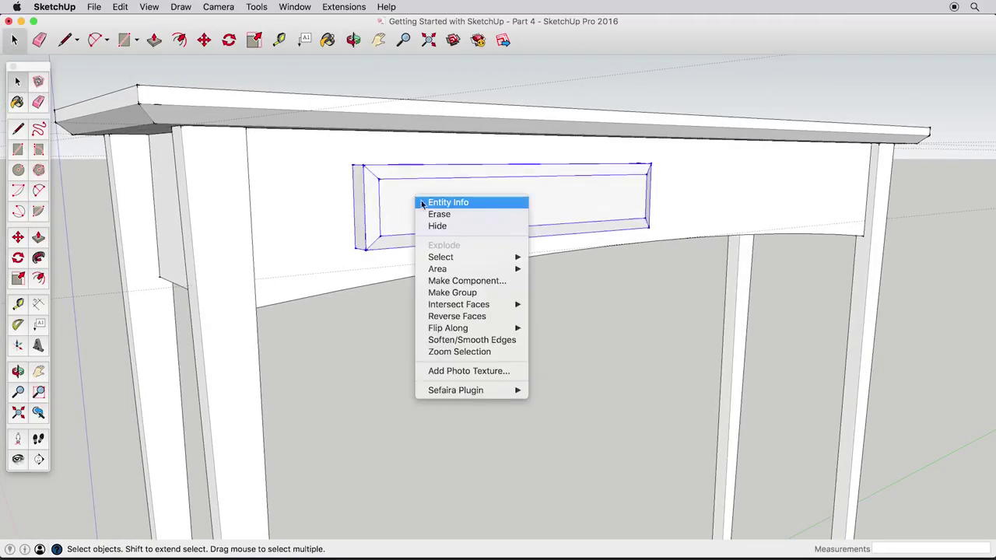
{"action": "left_click", "coordinate": [505, 286]}
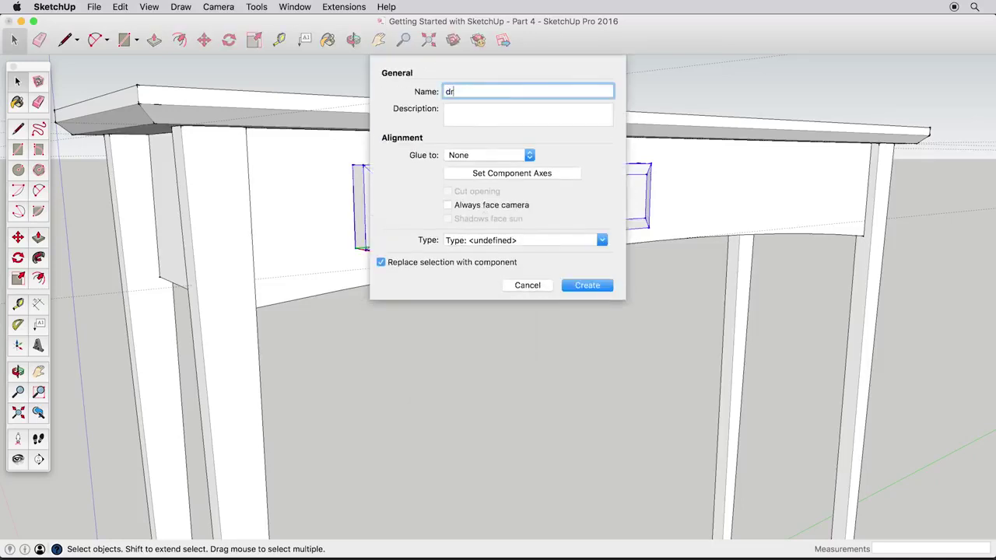
{"action": "key", "text": "Return"}
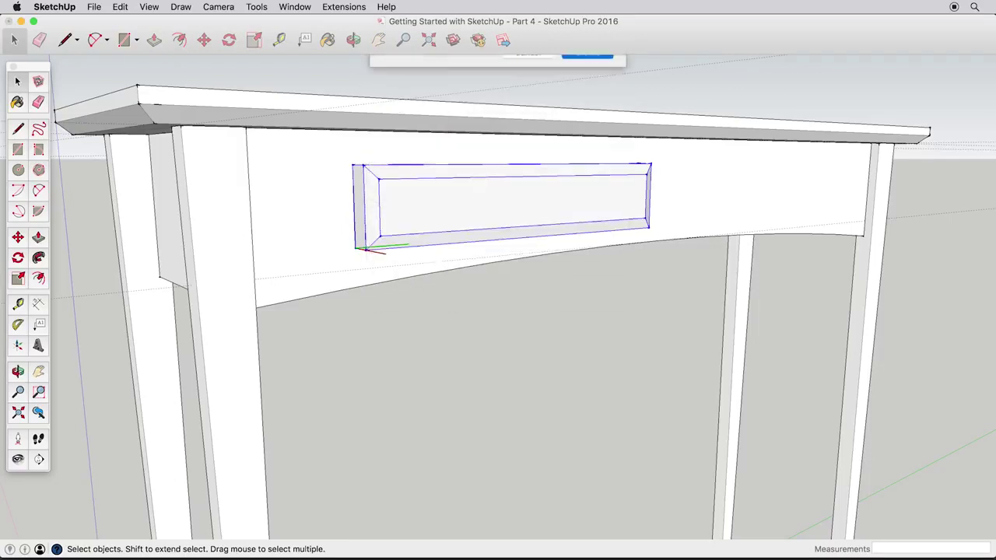
Step: Place vertical Tape Measure guide lines on the front support, inset from each of its two ends
{"action": "left_click", "coordinate": [18, 304]}
{"action": "scroll", "coordinate": [129, 221], "scroll_direction": "up", "scroll_amount": 3}
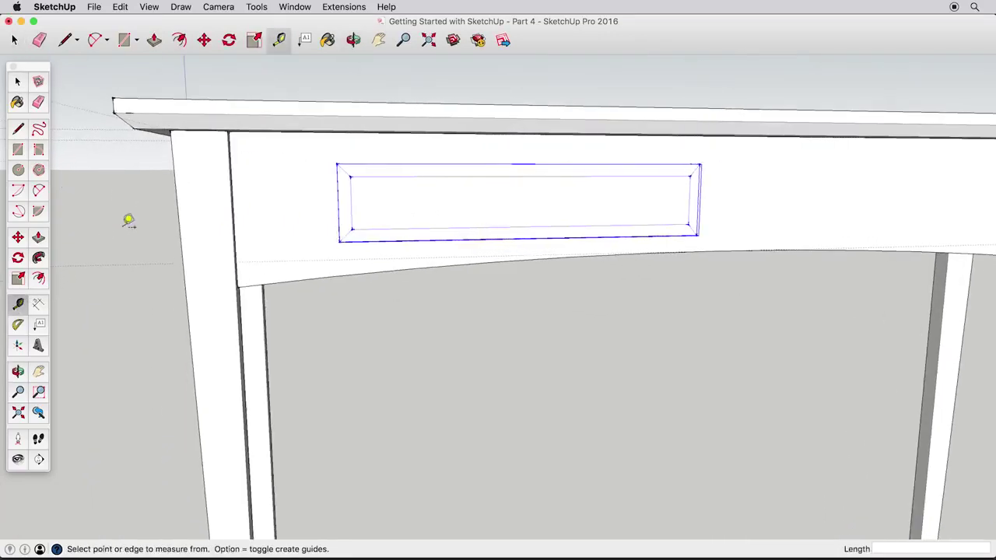
{"action": "left_click", "coordinate": [241, 198]}
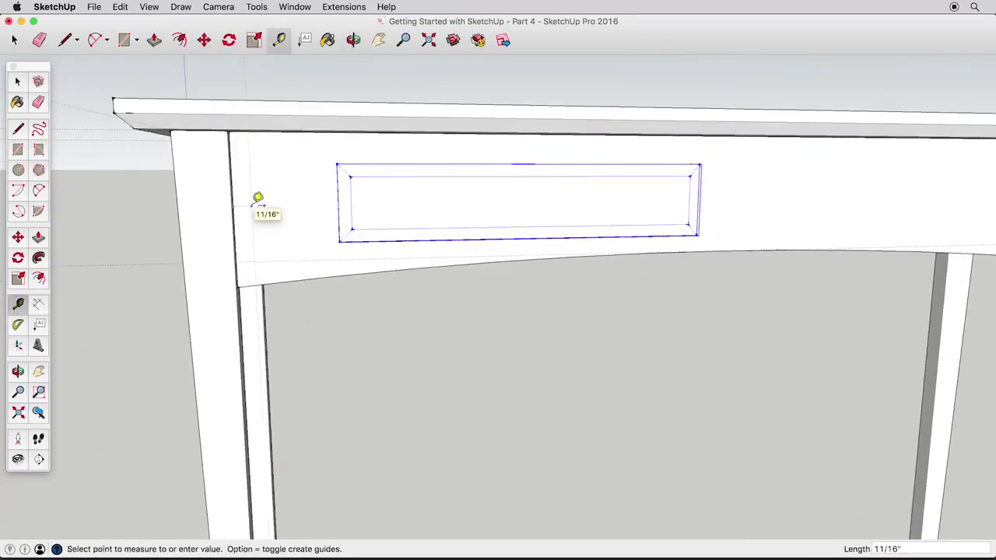
{"action": "key", "text": "Escape"}
{"action": "middle_click_drag", "start_coordinate": [257, 199], "coordinate": [860, 202]}
{"action": "left_click", "coordinate": [858, 205]}
{"action": "key", "text": "Return"}
Step: Align the drawer component with the vertical guide at its end of the front support and copy it to the guide at the other end
{"action": "scroll", "coordinate": [814, 202], "scroll_direction": "down", "scroll_amount": 2}
{"action": "middle_click_drag", "start_coordinate": [436, 243], "coordinate": [552, 246], "text": "shift"}
{"action": "key", "text": "m"}
{"action": "middle_click_drag", "start_coordinate": [303, 202], "coordinate": [769, 213]}
{"action": "key", "text": "alt"}
{"action": "left_click", "coordinate": [411, 200]}
{"action": "left_click", "coordinate": [880, 211]}
Step: Inside the drawer component, draw a circle with a radius of about 5/8" at the center of the front panel
{"action": "scroll", "coordinate": [420, 267], "scroll_direction": "up", "scroll_amount": 5}
{"action": "key", "text": "space"}
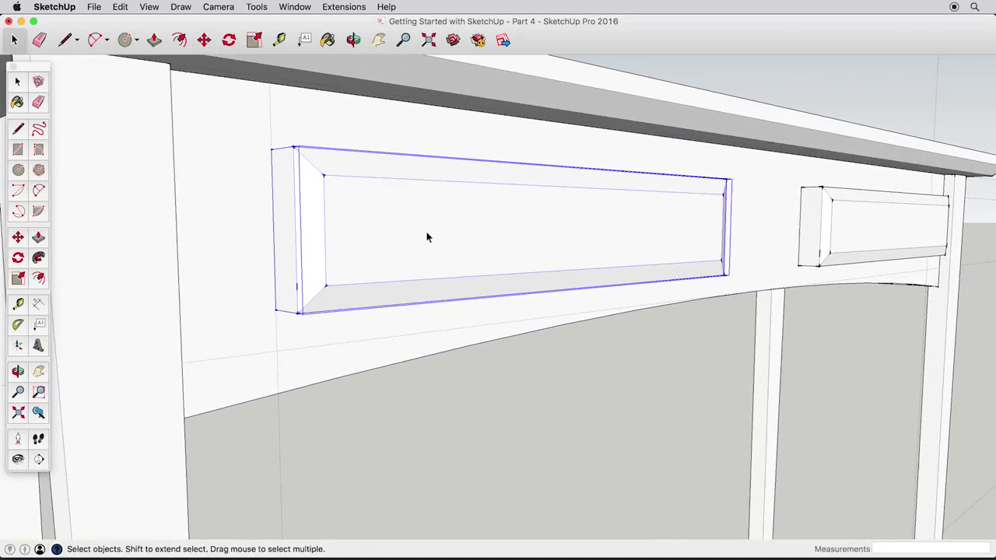
{"action": "double_click", "coordinate": [426, 237]}
{"action": "left_click", "coordinate": [19, 170]}
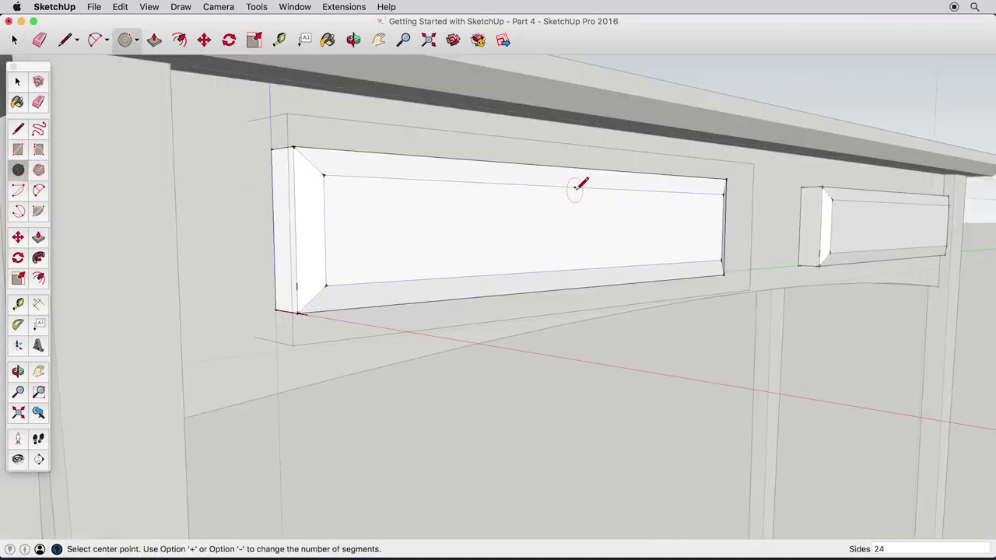
{"action": "left_click", "coordinate": [577, 225]}
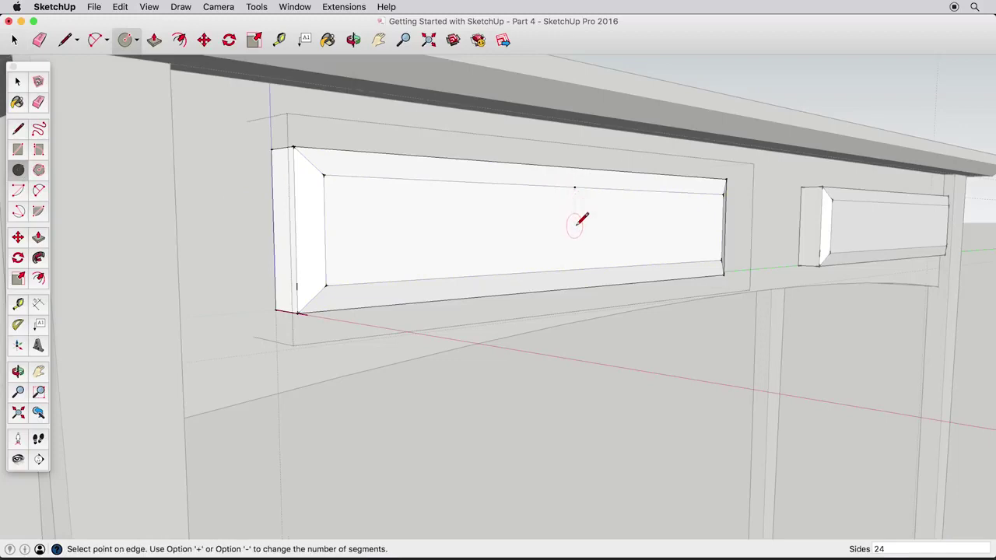
{"action": "left_click", "coordinate": [590, 216]}
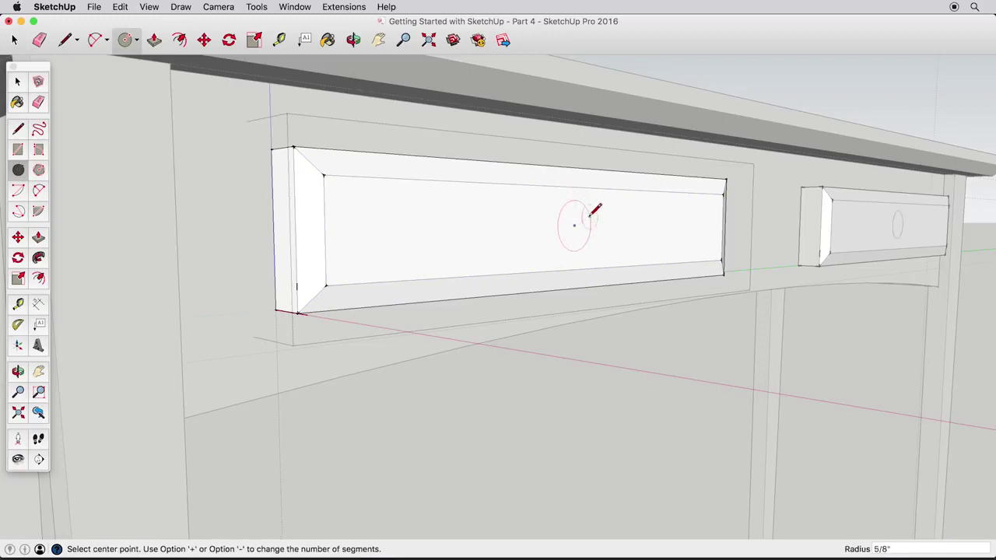
Step: Push/Pull the circle outward about 1/4" to form the drawer knob, and leave the component
{"action": "left_click", "coordinate": [38, 238]}
{"action": "left_click_drag", "start_coordinate": [578, 240], "coordinate": [584, 245]}
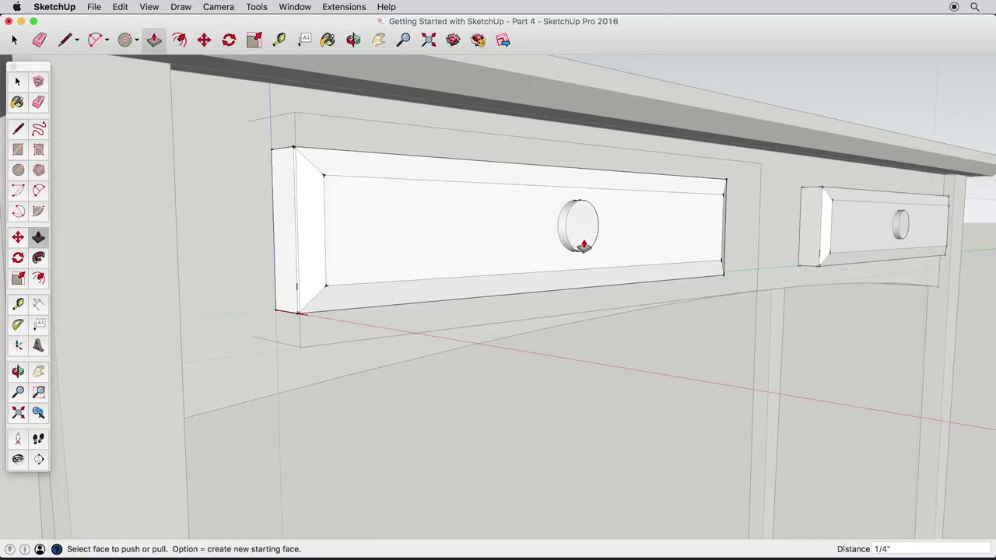
{"action": "key", "text": "space"}
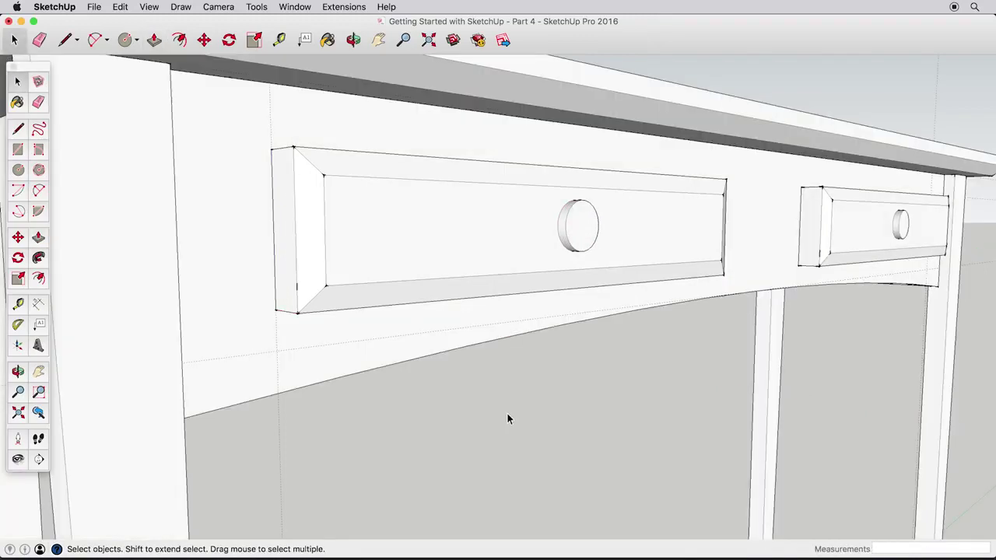
Step: Delete all the guide lines from the table model
{"action": "scroll", "coordinate": [505, 416], "scroll_direction": "down", "scroll_amount": 5}
{"action": "middle_click_drag", "start_coordinate": [502, 416], "coordinate": [417, 256]}
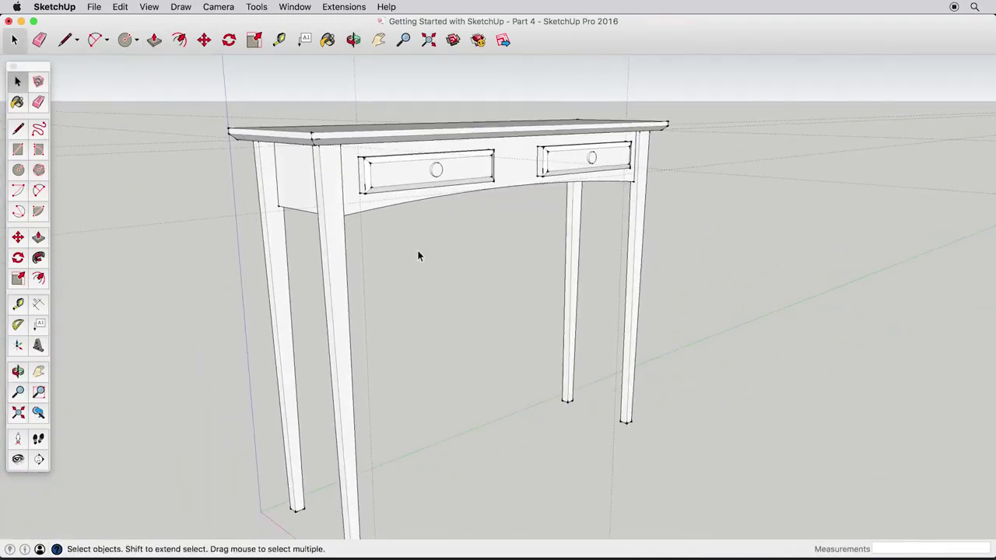
{"action": "left_click", "coordinate": [93, 6]}
{"action": "mouse_move", "coordinate": [120, 6]}
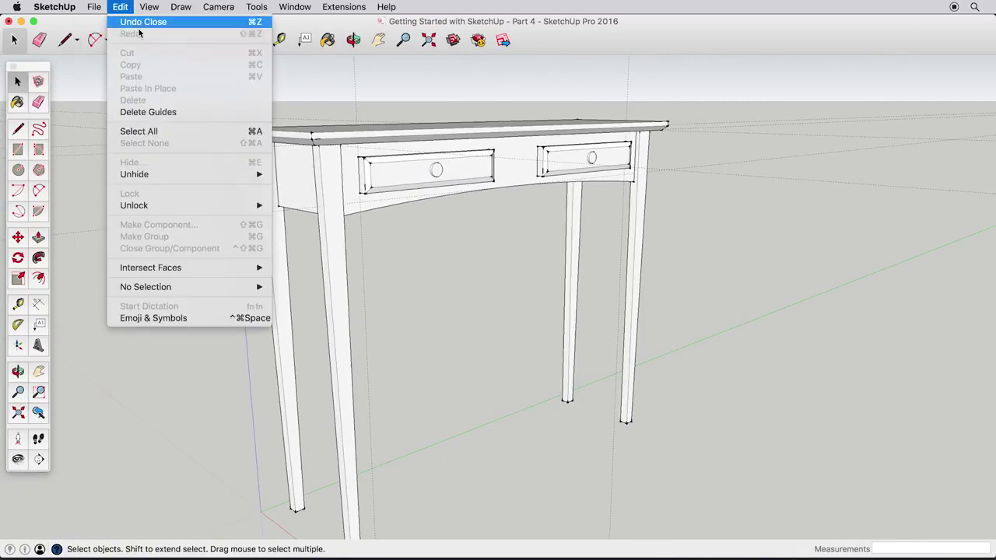
{"action": "left_click", "coordinate": [178, 113]}
{"action": "key", "text": "o"}
{"action": "left_click_drag", "start_coordinate": [445, 170], "coordinate": [386, 158]}
{"action": "key", "text": "space"}
{"action": "middle_click_drag", "start_coordinate": [387, 158], "coordinate": [424, 178]}
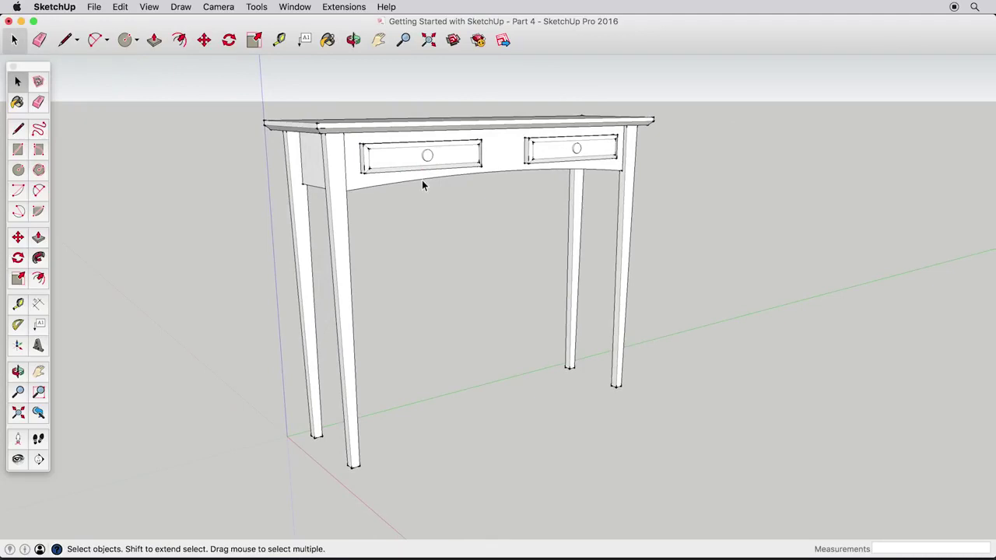
{"action": "mouse_move", "coordinate": [427, 176]}
{"action": "middle_mouse_down"}
{"action": "mouse_move", "coordinate": [422, 163]}
{"action": "mouse_move", "coordinate": [396, 171]}
{"action": "mouse_move", "coordinate": [379, 158]}
{"action": "mouse_move", "coordinate": [234, 158]}
{"action": "mouse_move", "coordinate": [407, 151]}
{"action": "mouse_move", "coordinate": [396, 169]}
{"action": "mouse_move", "coordinate": [472, 167]}
{"action": "mouse_move", "coordinate": [449, 189]}
{"action": "mouse_move", "coordinate": [444, 172]}
{"action": "mouse_move", "coordinate": [456, 166]}
{"action": "mouse_move", "coordinate": [220, 158]}
{"action": "mouse_move", "coordinate": [423, 162]}
{"action": "middle_mouse_up"}
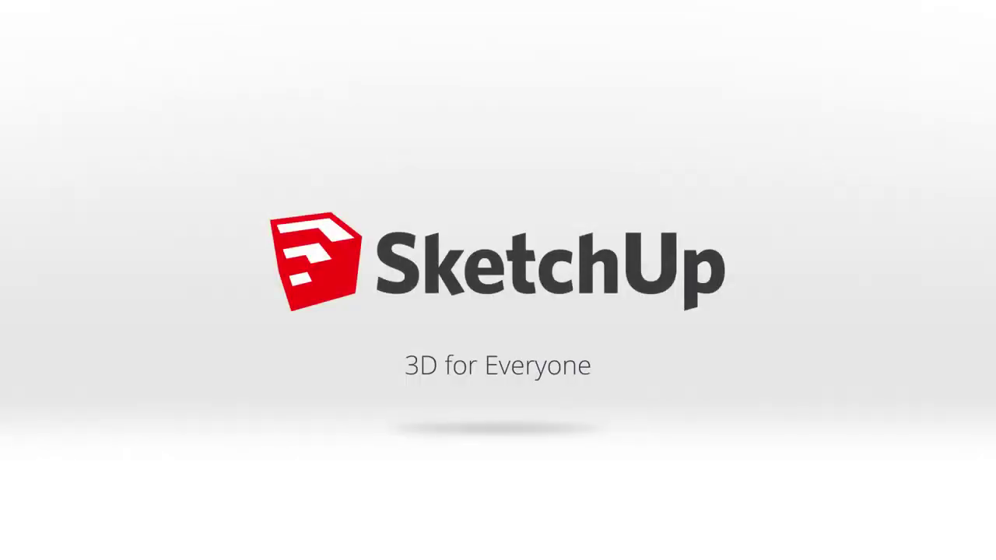